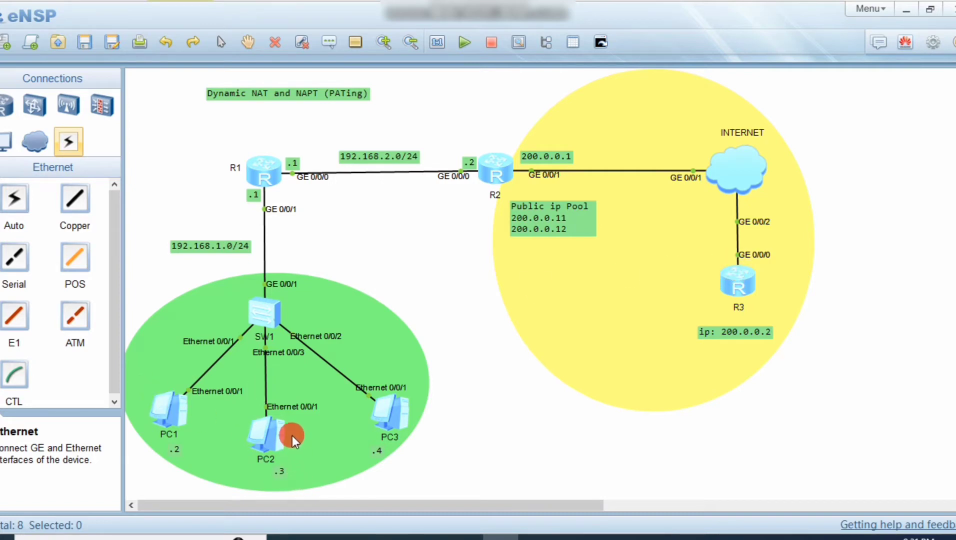
Nudge the Public ip Pool label up-left and open R1's command console.
mouse_move(565, 230)
left_mouse_down()
mouse_move(521, 229)
mouse_move(564, 224)
left_mouse_up()
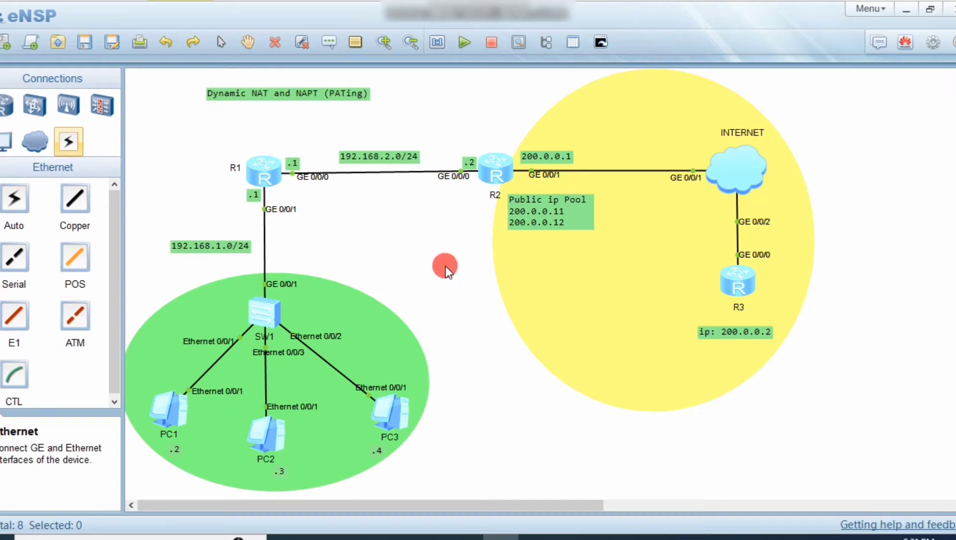
double_click(273, 170)
Place R1's console beside the topology and enter system view with sys.
left_click_drag(393, 70, 730, 37)
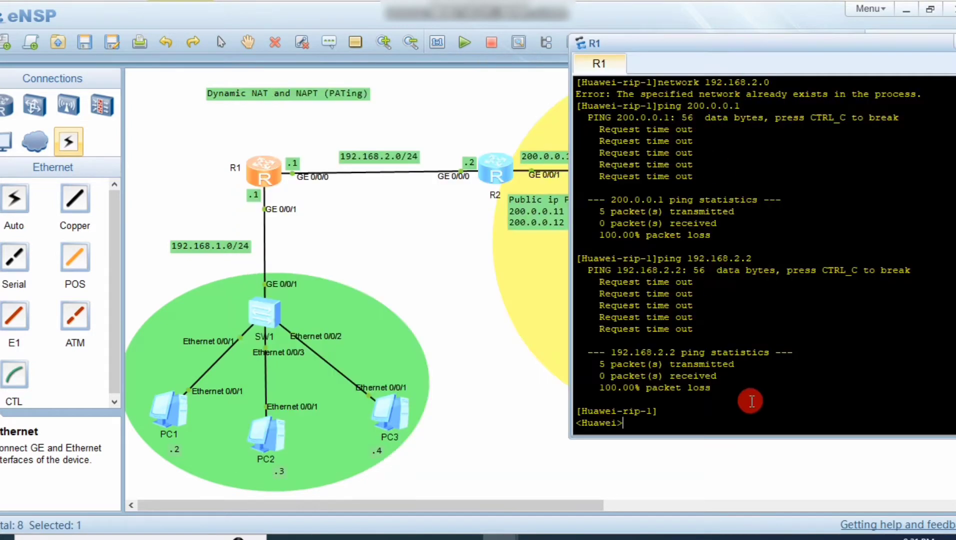
key("Return")
key("Return")
key("Return")
key("Return")
key("Return")
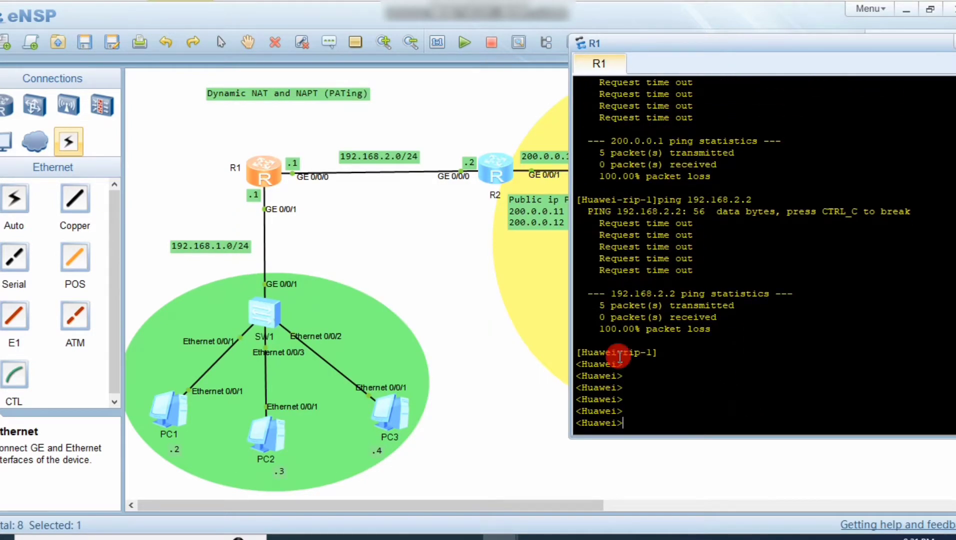
left_click(645, 374)
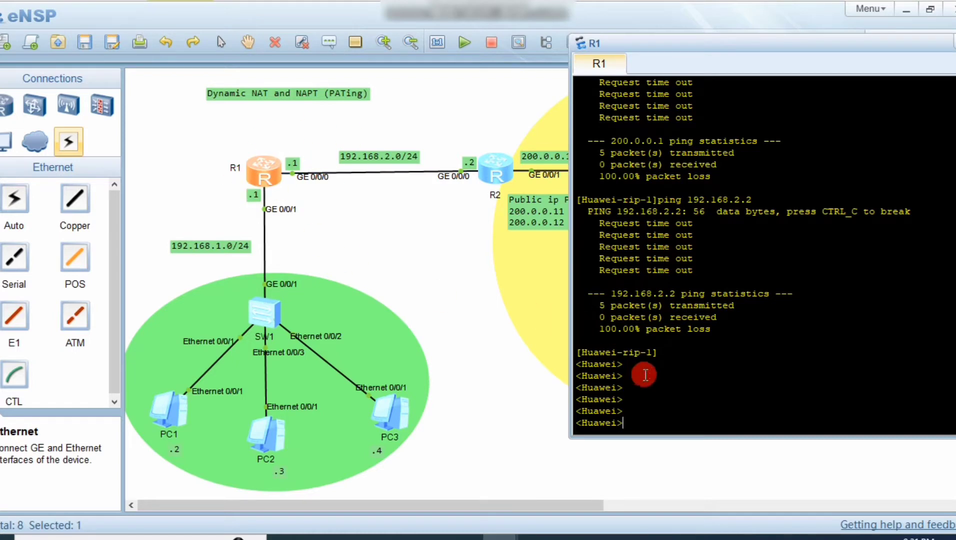
type("int")
key("Tab")
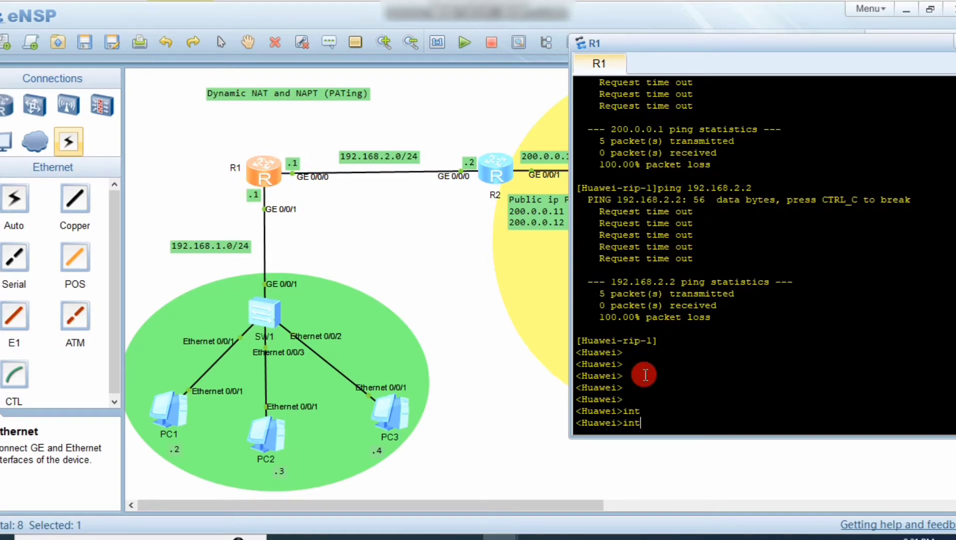
type("g")
key("Tab")
key("BackSpace")
key("BackSpace")
key("BackSpace")
key("BackSpace")
type("sys")
key("Return")
Assign 192.168.1.1/24 to R1's GigabitEthernet 0/0/1.
type("int")
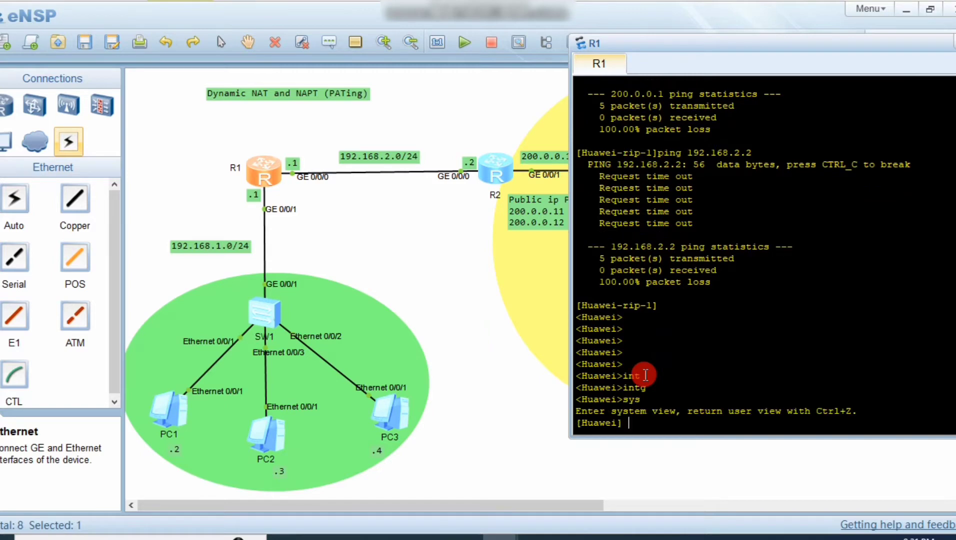
key("Tab")
type("g")
key("Tab")
type("0/0/1")
key("Return")
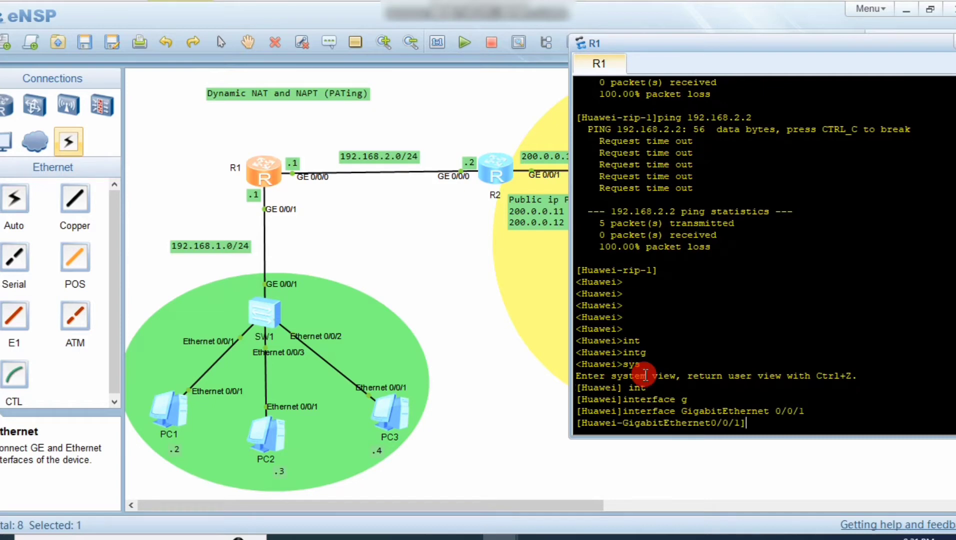
type("ip ad")
key("Tab")
type("192.1678.1.1")
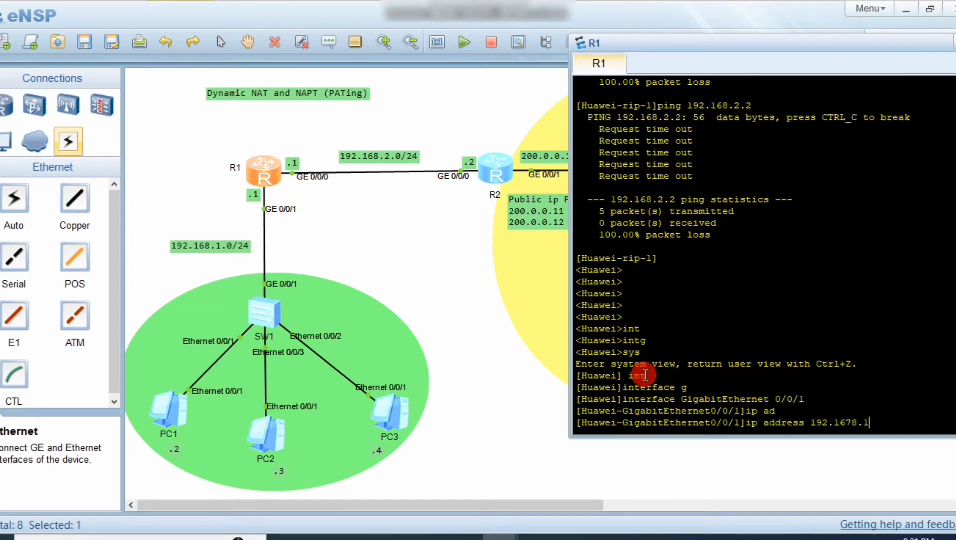
key("BackSpace")
key("BackSpace")
key("BackSpace")
key("BackSpace")
key("BackSpace")
key("BackSpace")
type("7")
key("BackSpace")
type("8.1.1 24")
key("Return")
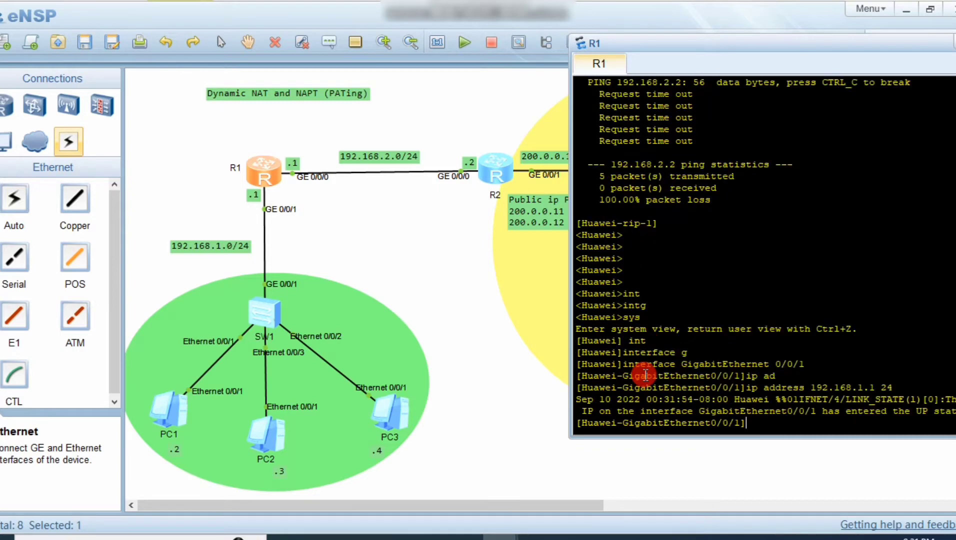
key("Return")
key("Return")
key("Return")
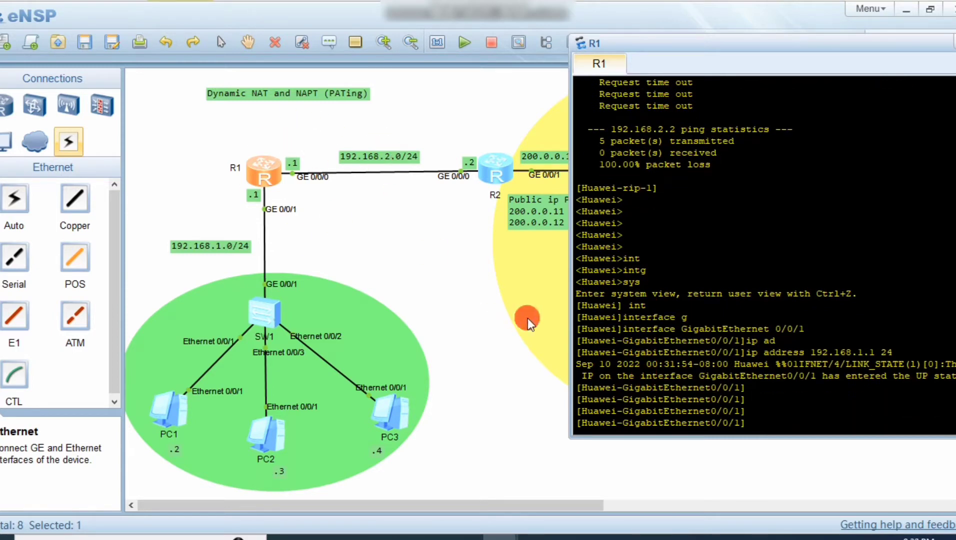
Assign 192.168.2.1/24 to GigabitEthernet 0/0/0 and return to system view.
key("Up")
key("Up")
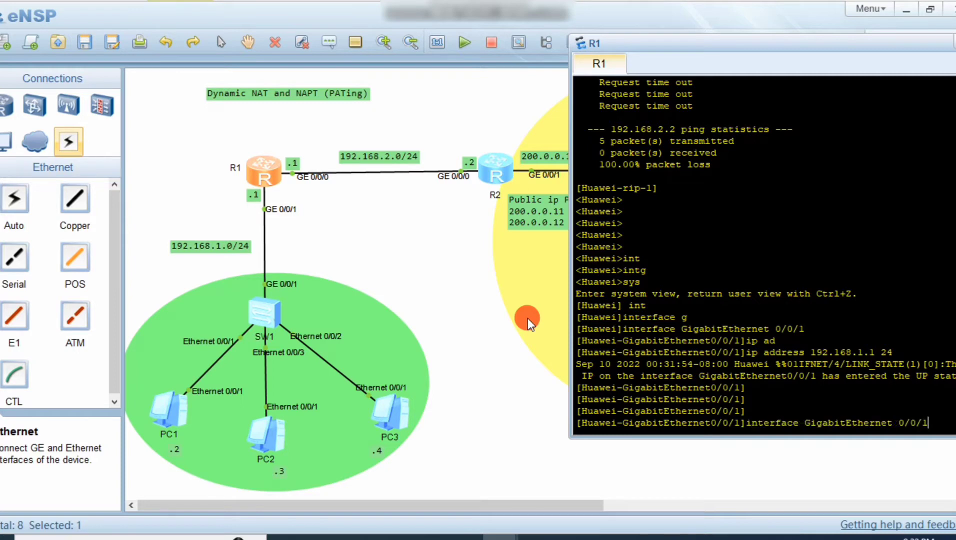
key("BackSpace")
type("0")
key("Return")
type("ip ad")
key("Tab")
type("192.168")
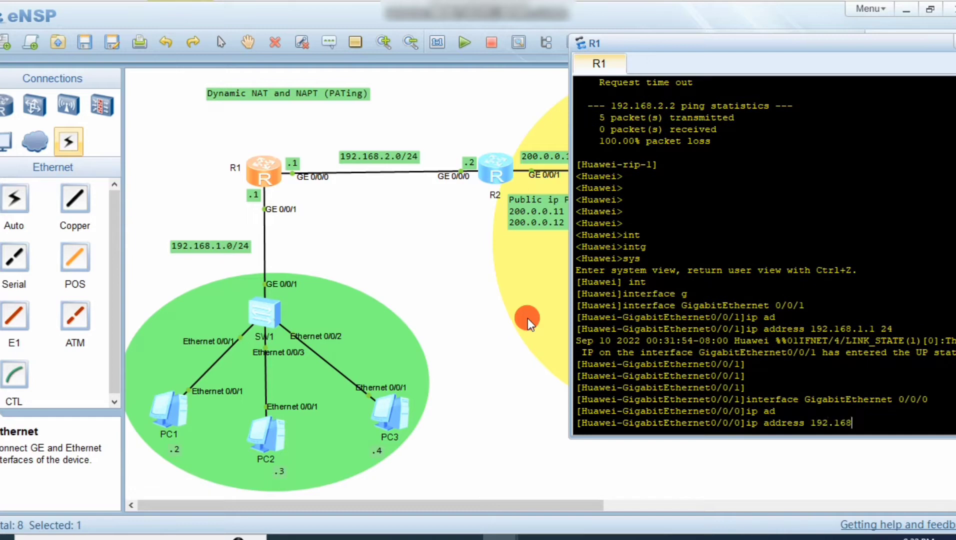
type(".2.1 24")
key("Return")
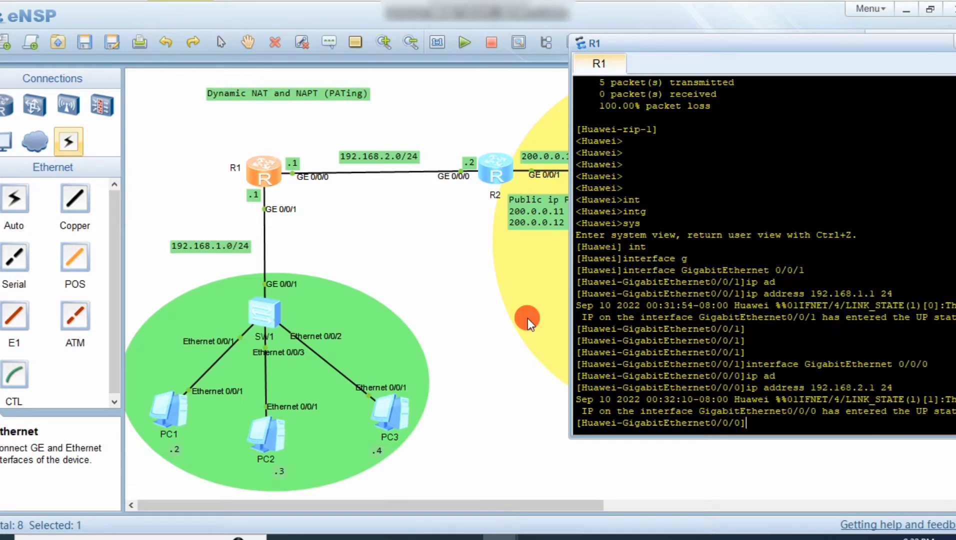
key("Return")
key("Return")
type("q")
key("Return")
Start RIP on R1 and set it to version 2.
type("ip")
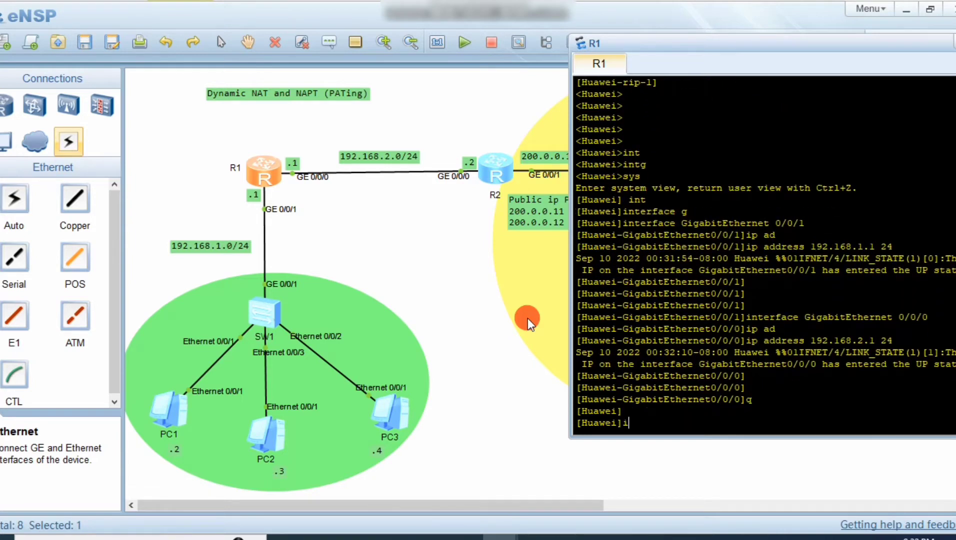
key("BackSpace")
key("BackSpace")
type("rip")
key("Return")
type("vers ")
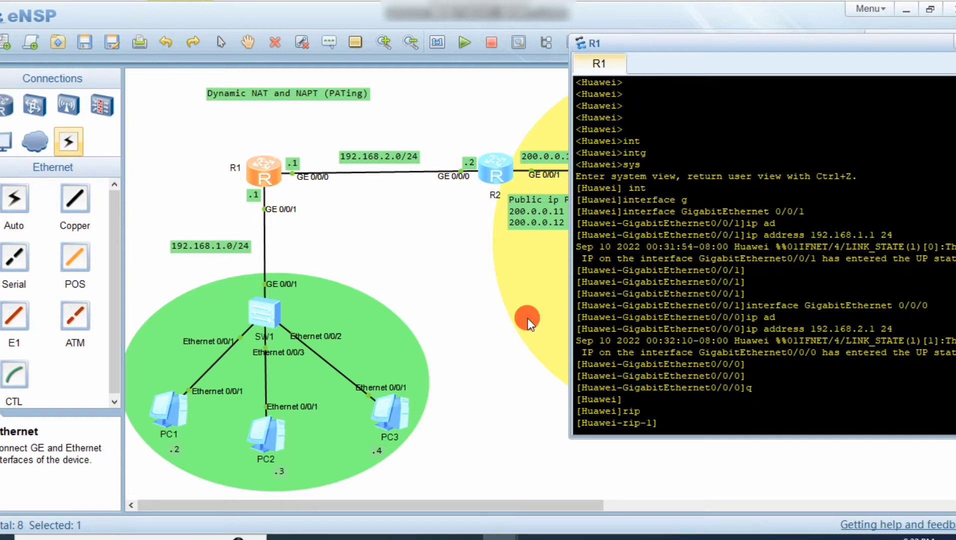
type("2")
key("Return")
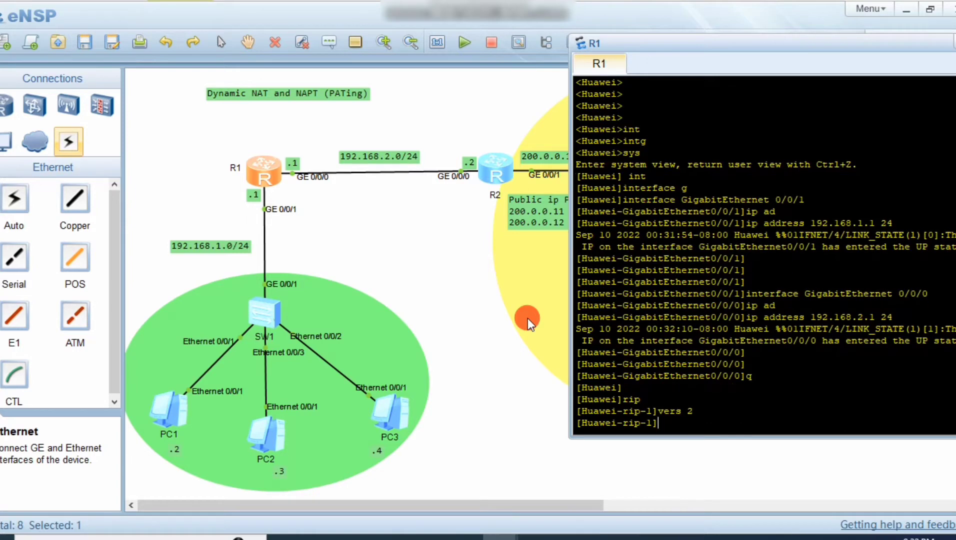
Advertise networks 192.168.1.0 and 192.168.2.0 in R1's RIP process.
type("n")
key("Tab")
type("1")
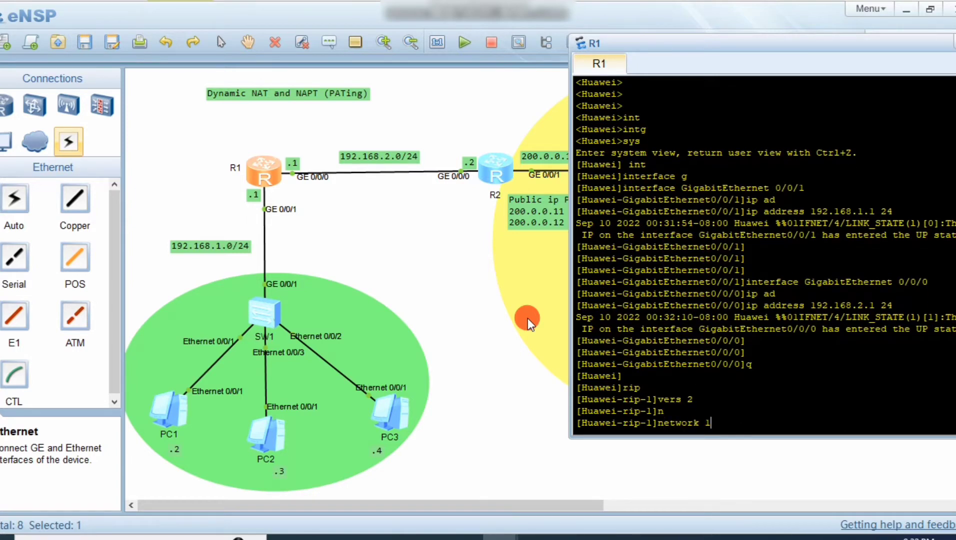
type("92.168.1.0")
key("Return")
key("Up")
key("Left")
key("BackSpace")
key("BackSpace")
type("2.")
key("Return")
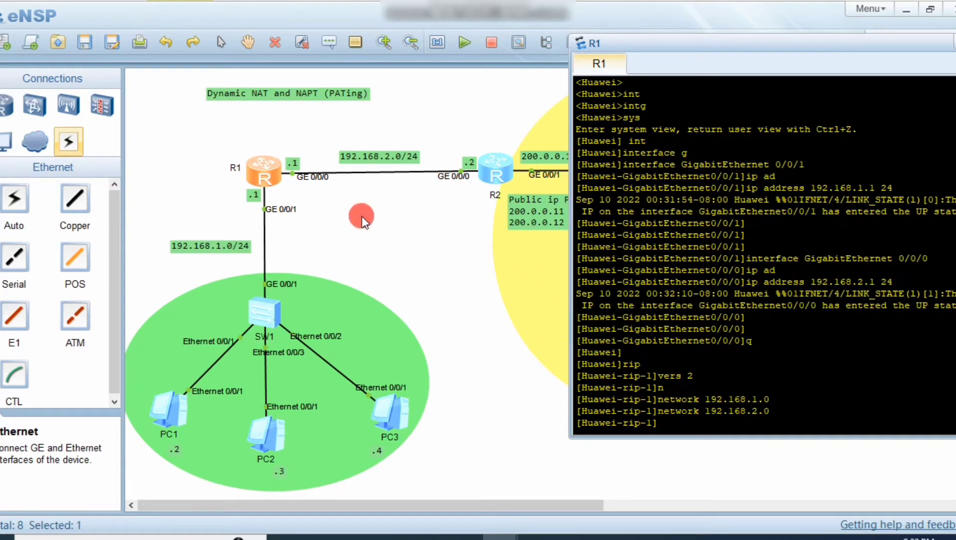
left_click(451, 264)
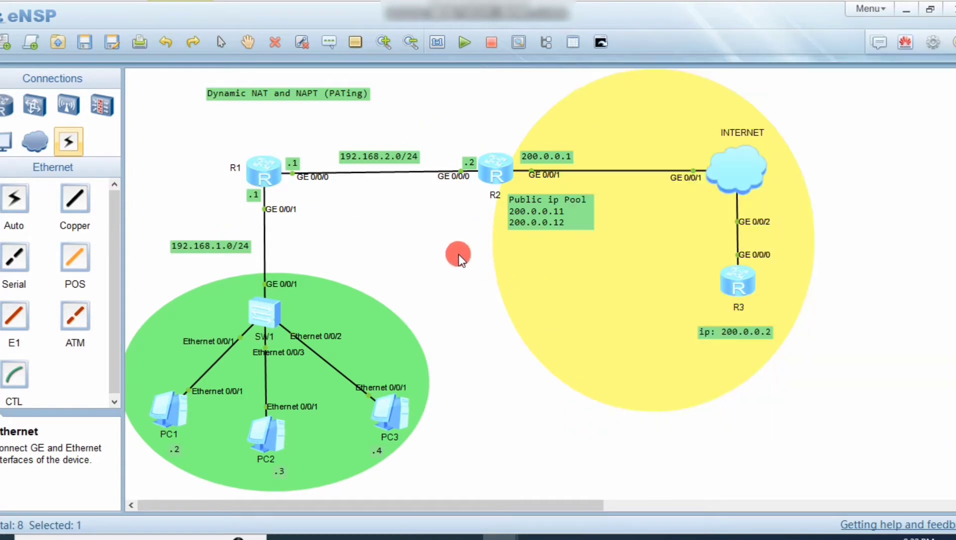
Open R2's console and enter system view.
double_click(501, 169)
left_click_drag(685, 47, 716, 61)
key("Return")
key("Return")
key("Return")
key("Return")
key("Return")
key("Return")
key("Return")
key("Return")
key("Return")
key("Return")
key("Return")
key("Return")
key("Return")
key("Return")
key("Return")
key("Return")
key("Return")
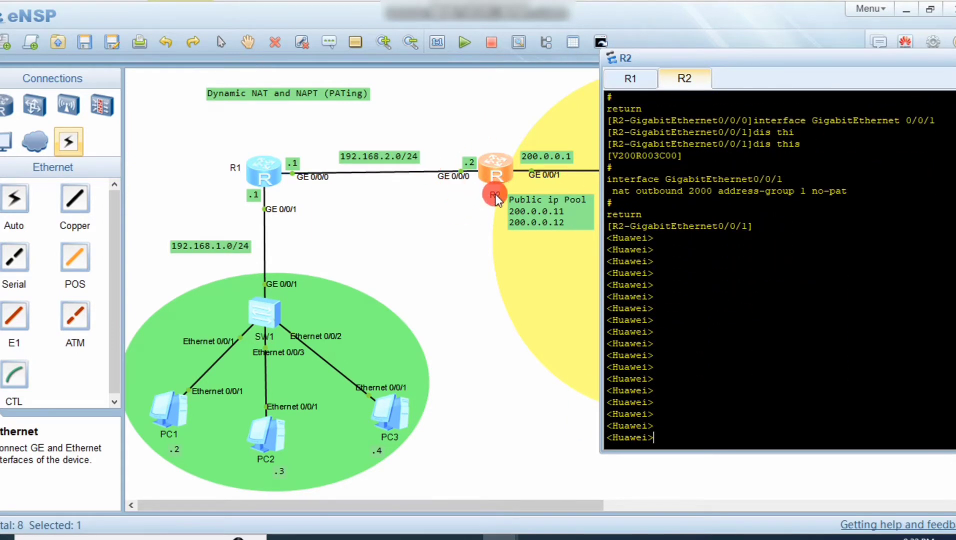
type("sys")
key("Return")
Assign 192.168.2.2/24 to R2's GigabitEthernet 0/0/0.
type("int")
key("Tab")
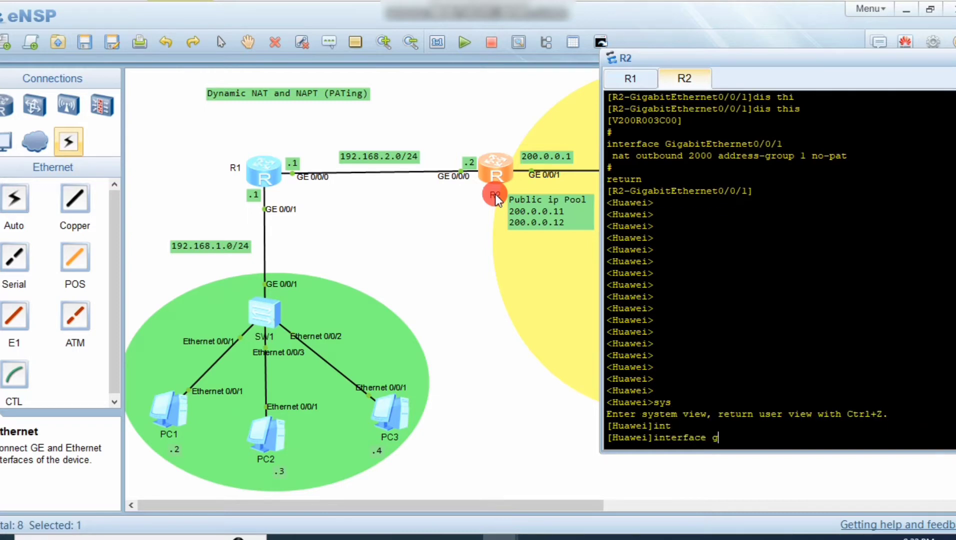
type("g")
key("Tab")
type("0/0/0")
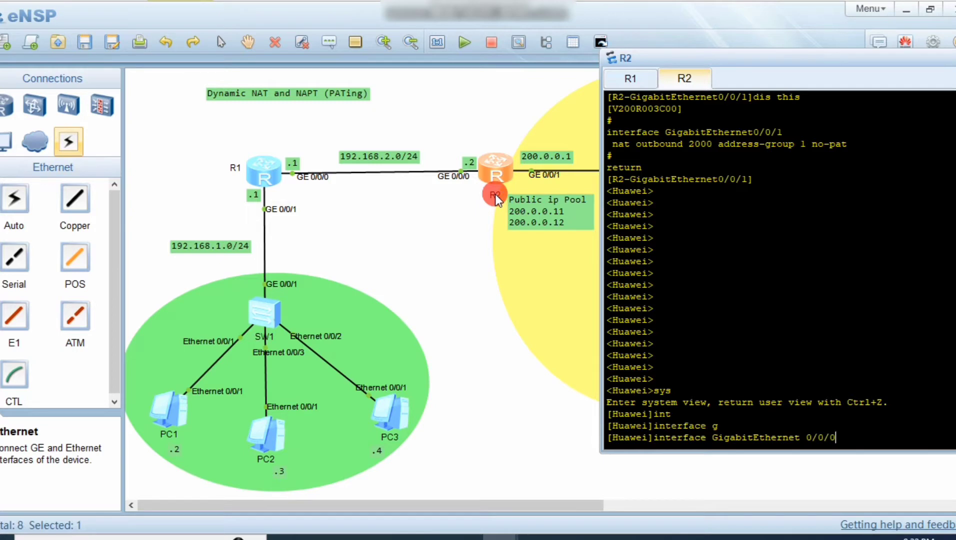
key("Return")
type("ip ad")
key("Tab")
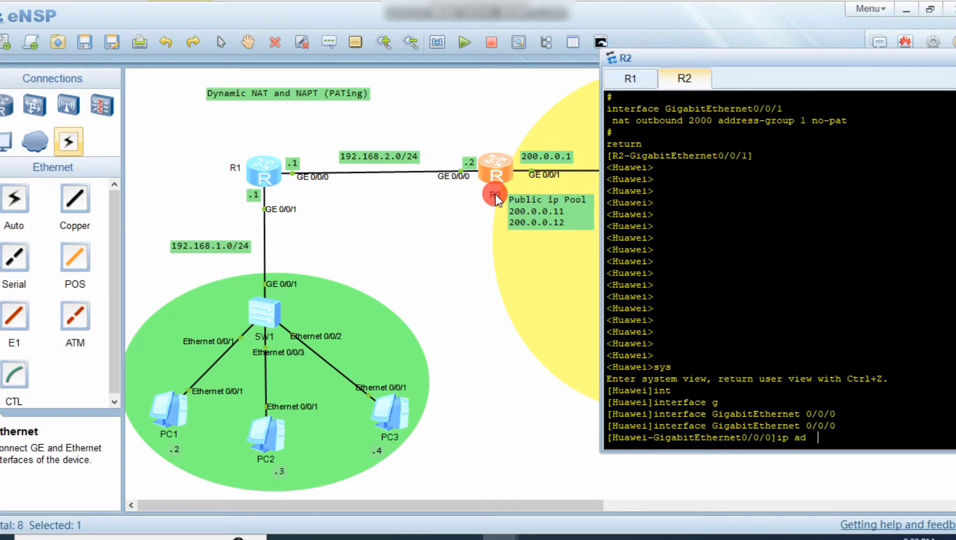
type("192.168")
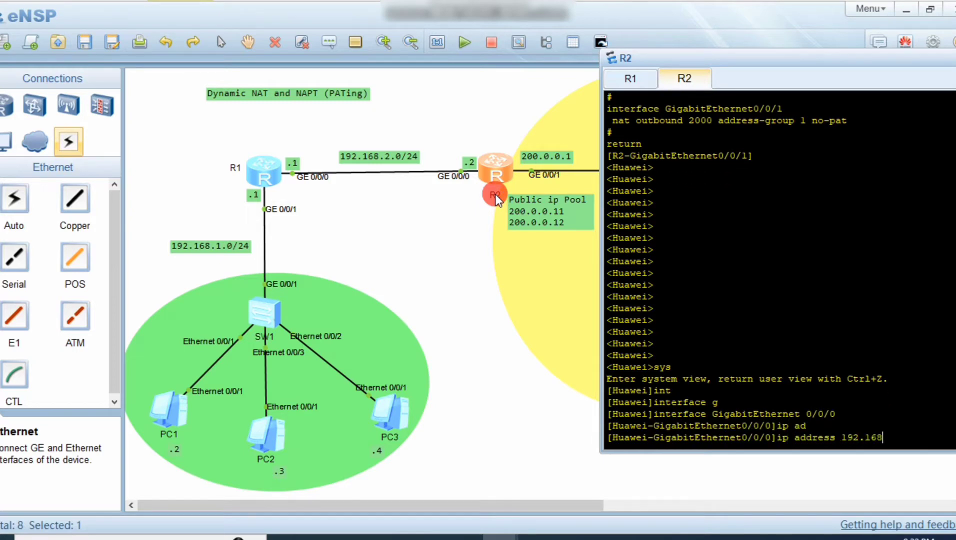
type(".2.2 24")
key("Return")
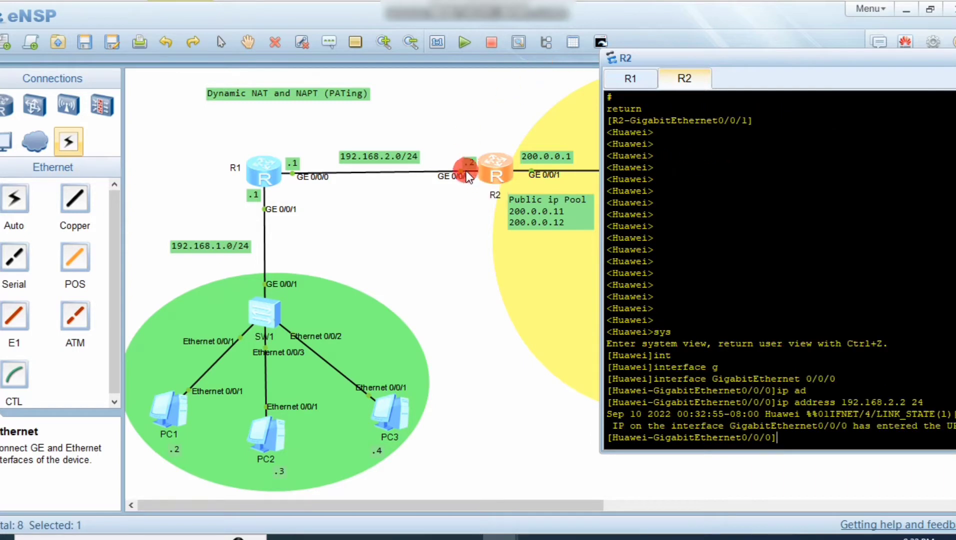
Assign 200.0.0.1 with an 8-bit mask to R2's GigabitEthernet 0/0/1.
left_click(831, 385)
key("Return")
key("Return")
key("Return")
key("Return")
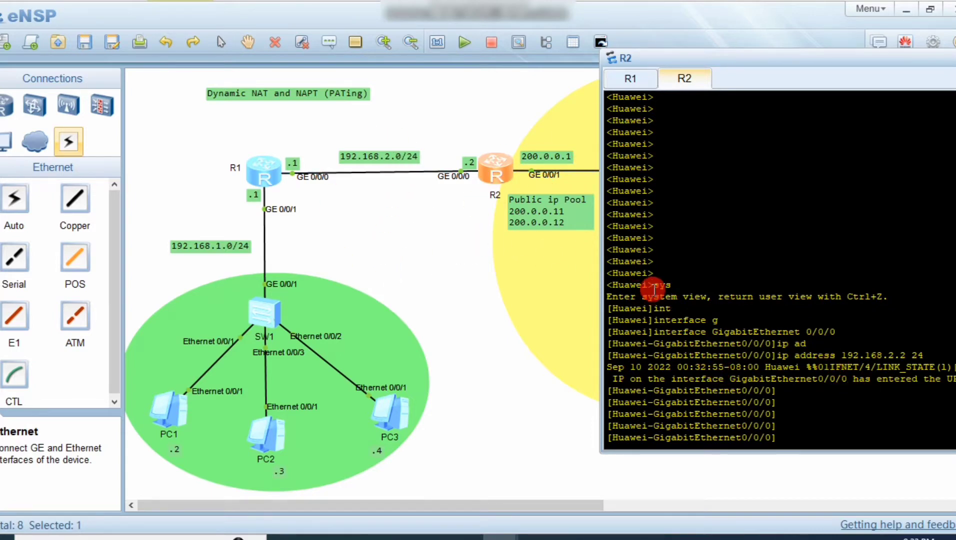
key("Up")
key("Up")
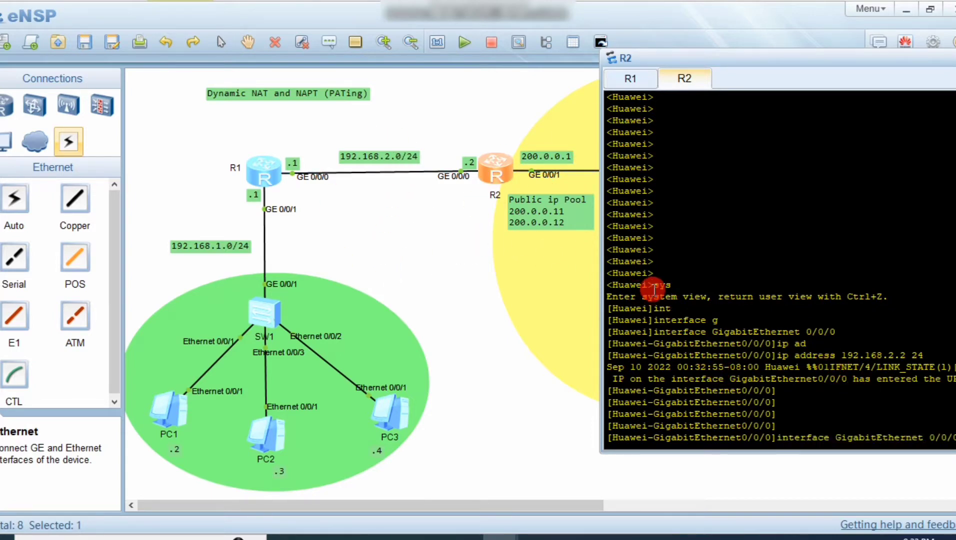
key("BackSpace")
type("1")
key("Return")
key("Return")
key("Return")
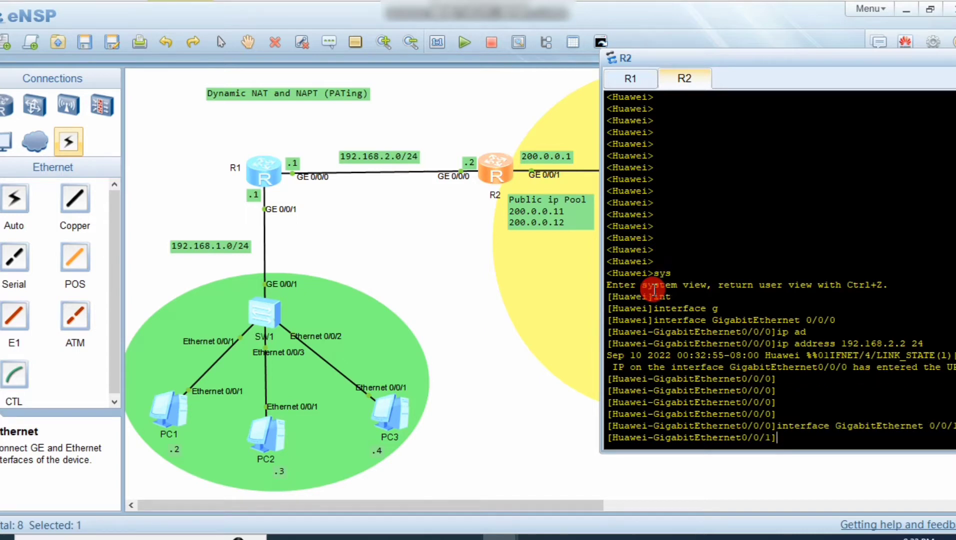
type("ip ")
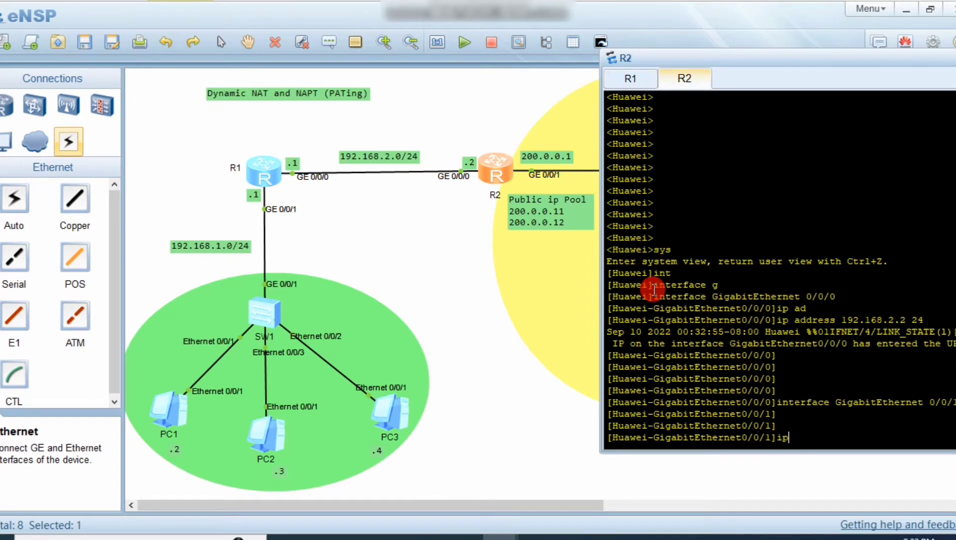
type("ad")
key("Tab")
type("20")
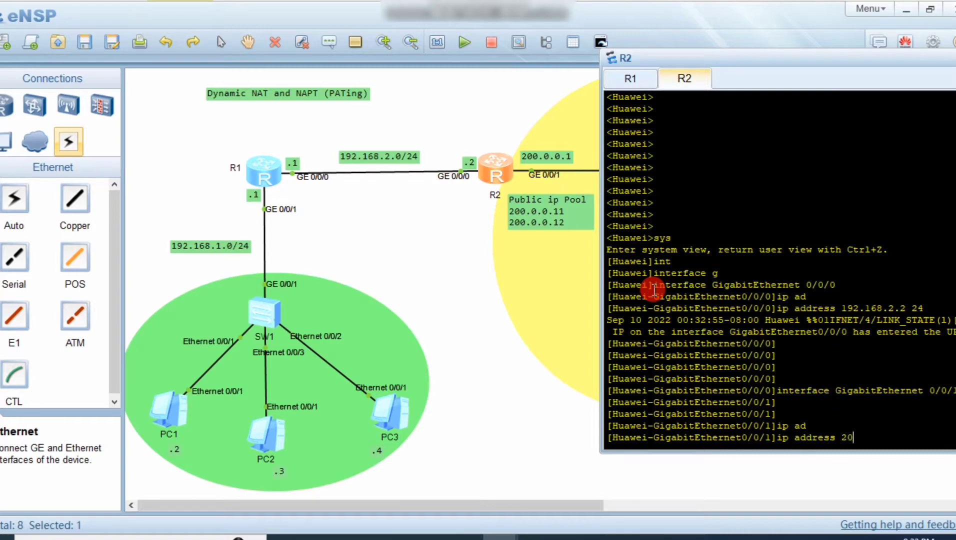
type("0.0.0.1 8")
key("Return")
key("Return")
key("Return")
key("Return")
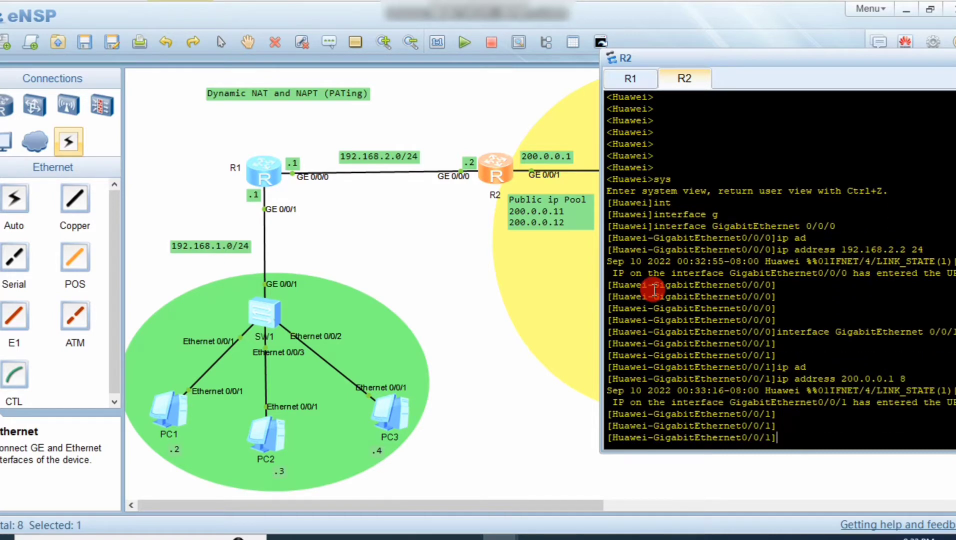
key("Return")
key("Return")
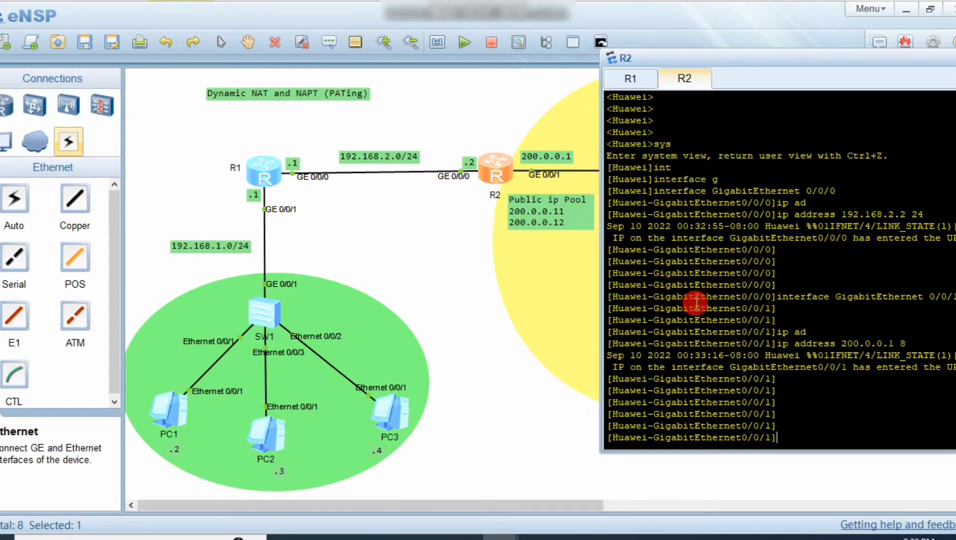
Reopen R2's console and quit the interface view back to system view.
left_click(503, 322)
double_click(512, 160)
left_click(710, 390)
type("q")
key("Return")
key("Return")
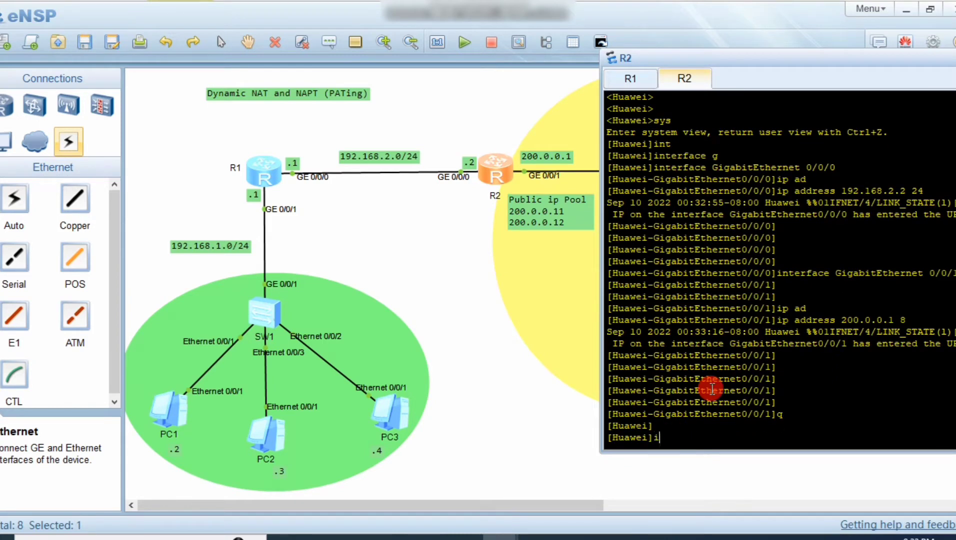
Start RIP on R2 and set it to version 2.
type("rip")
key("Return")
type("vers 2")
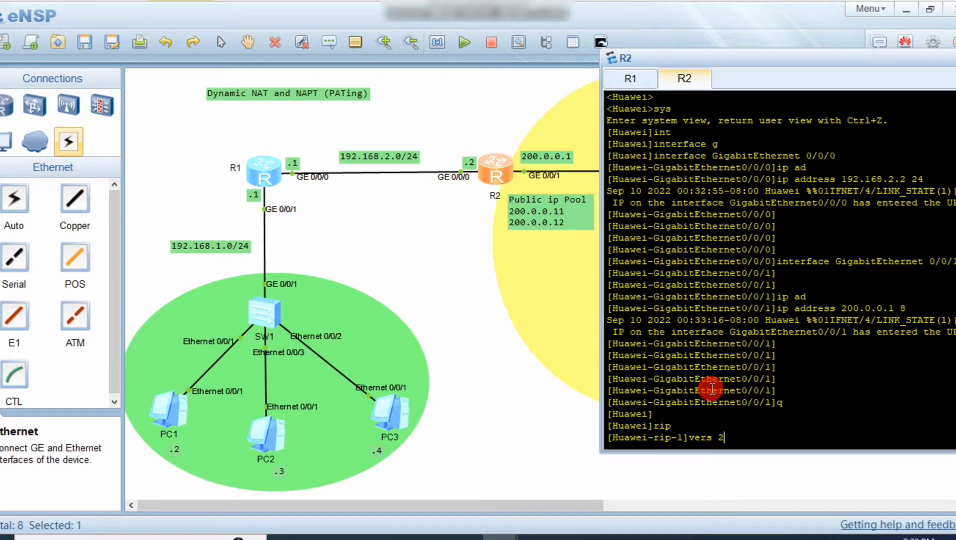
key("Return")
Advertise network 192.168.2.0 and enter the network 200.0.0.0 command.
type("n")
key("Tab")
type("192.168.2.0")
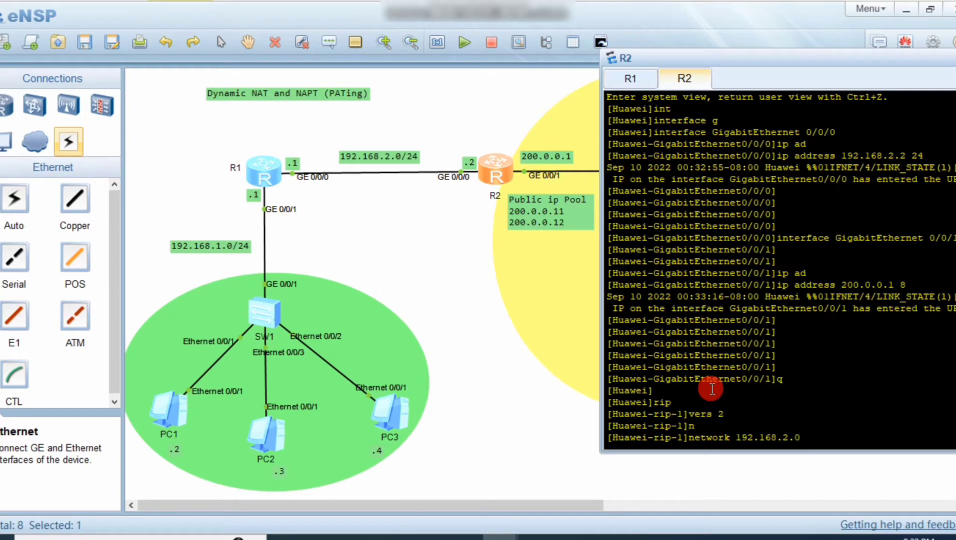
key("Return")
type("n")
key("Tab")
type("2")
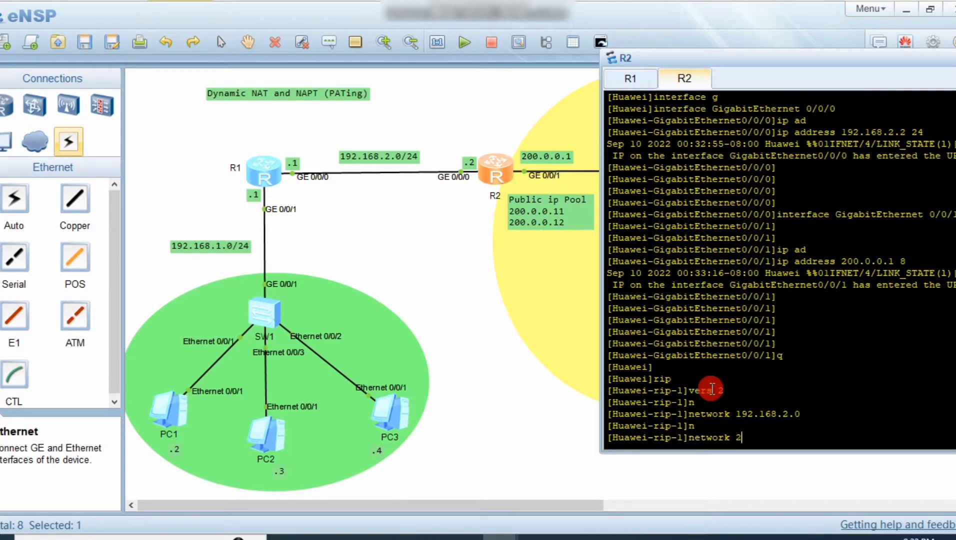
type("00.0.0.0")
Open R3's console and enter system view.
left_click(625, 469)
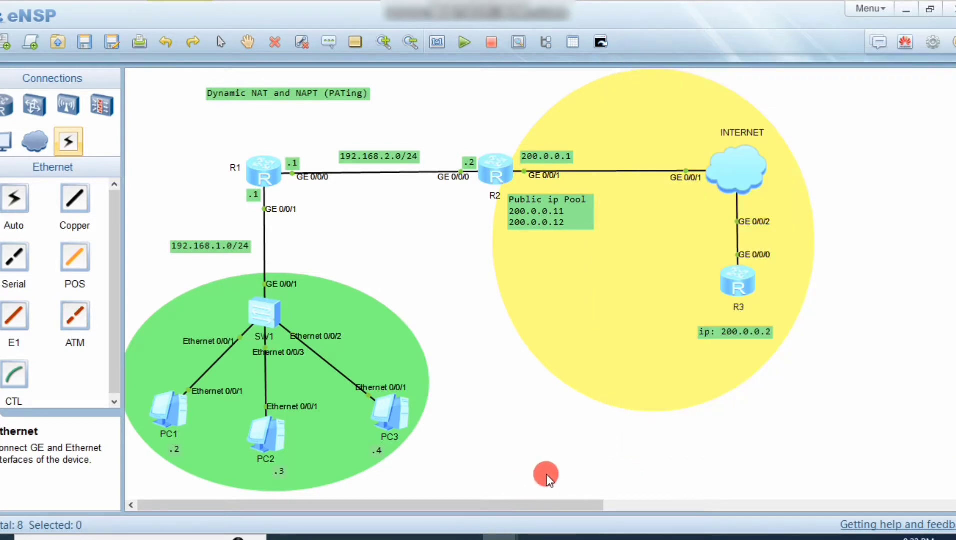
double_click(741, 281)
key("Return")
key("Return")
key("Return")
key("Return")
key("Return")
key("Return")
key("Return")
key("Return")
key("Return")
key("Return")
key("Return")
key("Return")
key("Return")
key("Return")
key("Return")
key("Return")
key("Return")
key("Return")
key("Return")
key("Return")
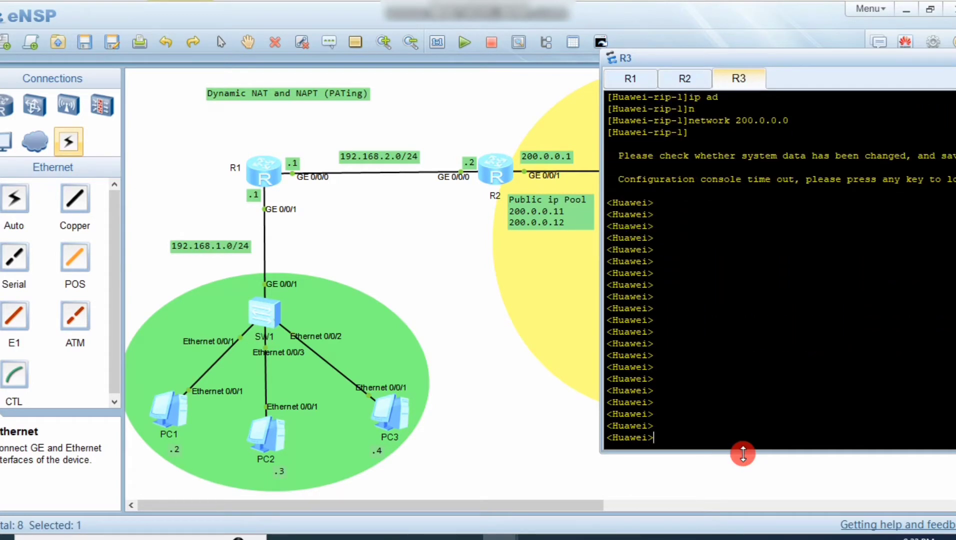
type("sys")
key("Return")
Assign 200.0.0.2 with an 8-bit mask to R3's GigabitEthernet 0/0/0.
type("int")
key("Tab")
type("g")
key("Tab")
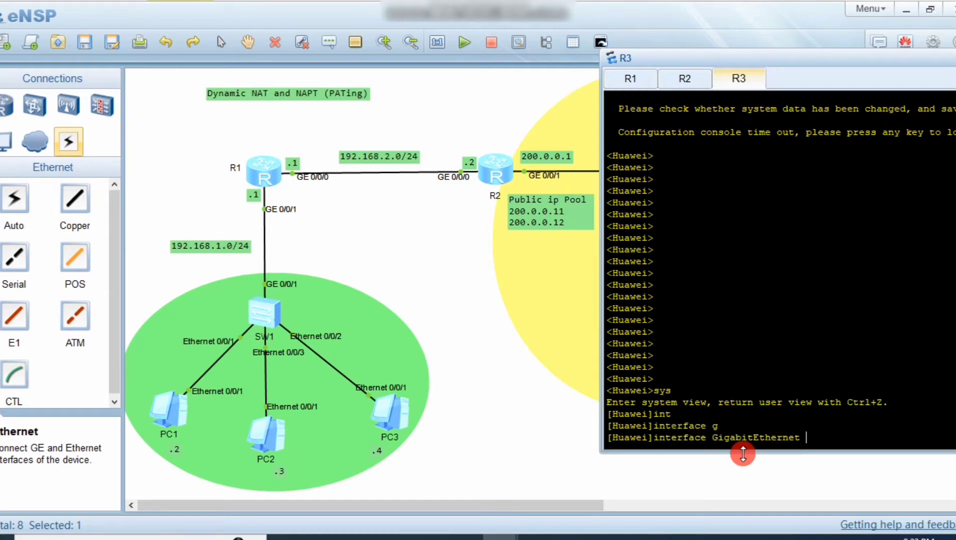
type("0/0/0")
key("Return")
type("ip ad")
key("Tab")
type("200.0.0")
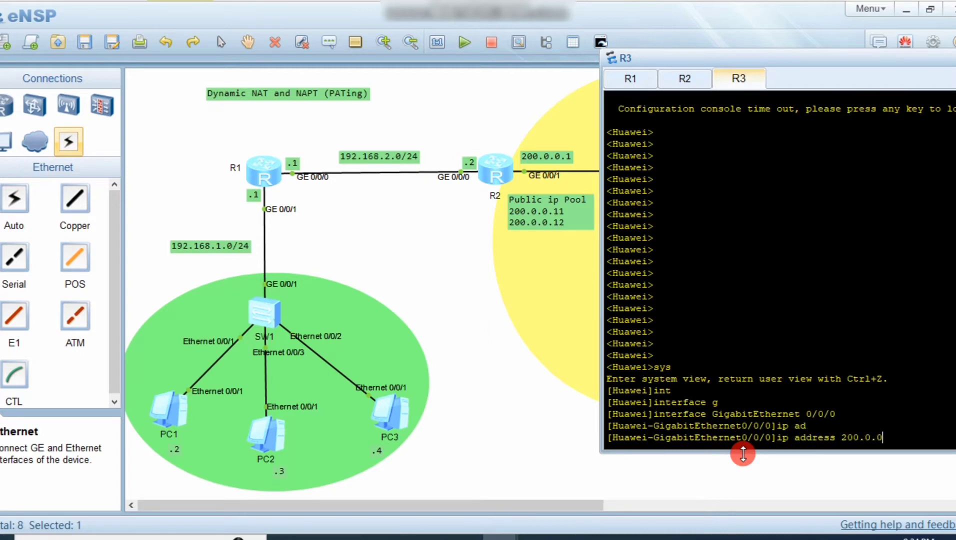
type(".1")
key("BackSpace")
type("2")
key("Return")
key("Up")
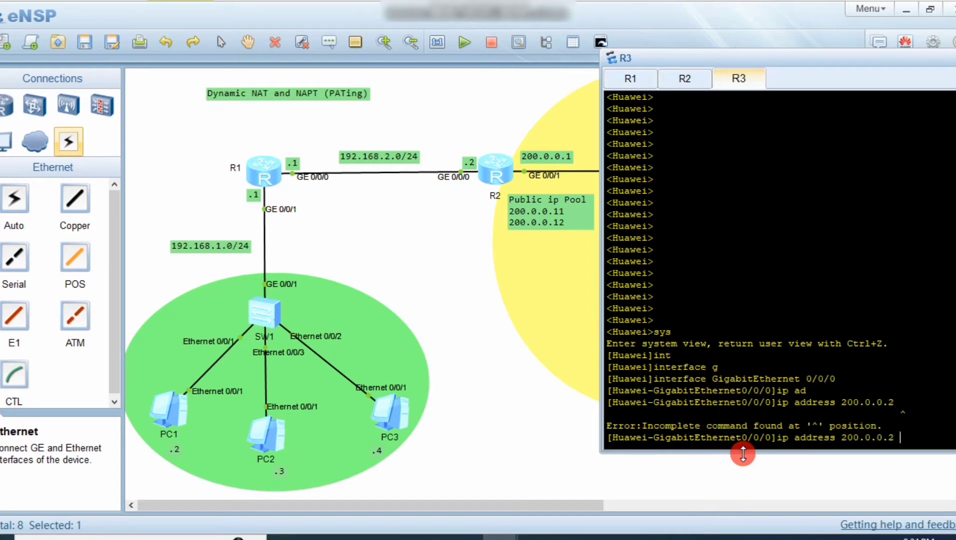
type("24")
key("Return")
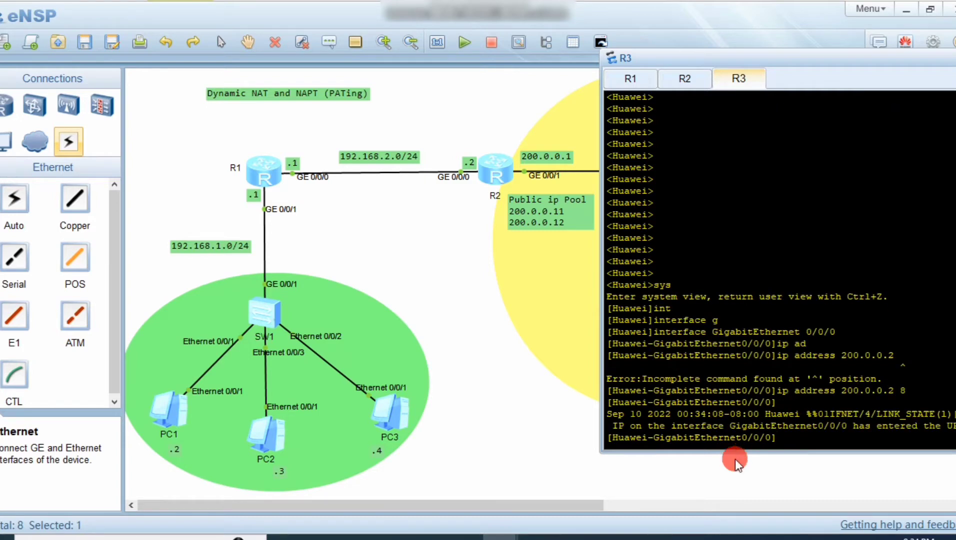
left_click(526, 435)
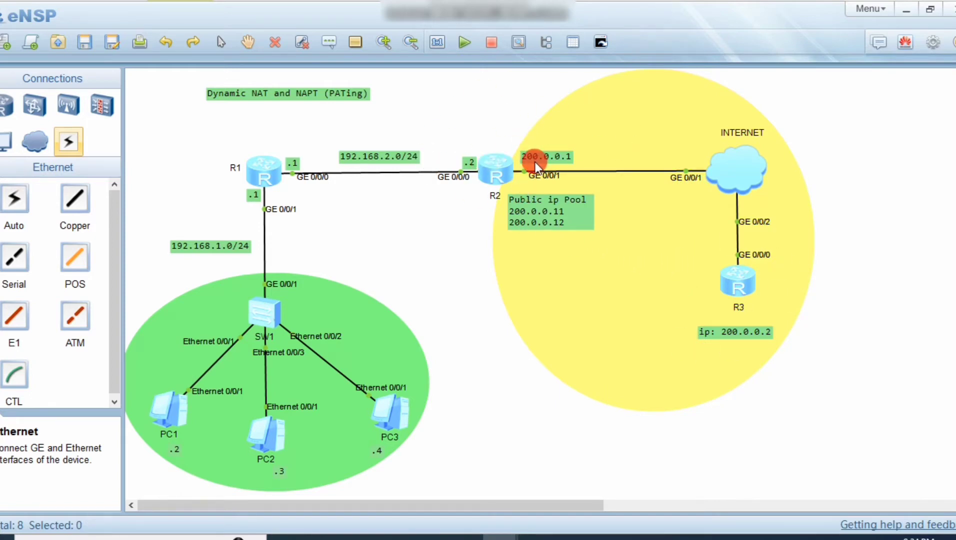
Open R2's console and leave RIP view back to system view.
double_click(504, 170)
left_click_drag(670, 57, 750, 60)
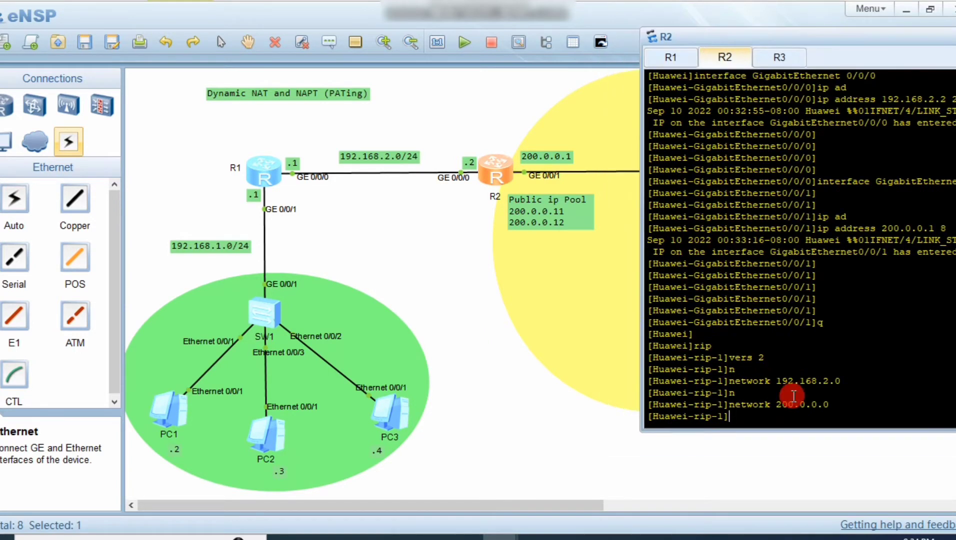
type("q")
key("Return")
key("Return")
key("Return")
key("Return")
key("Return")
key("Return")
key("Return")
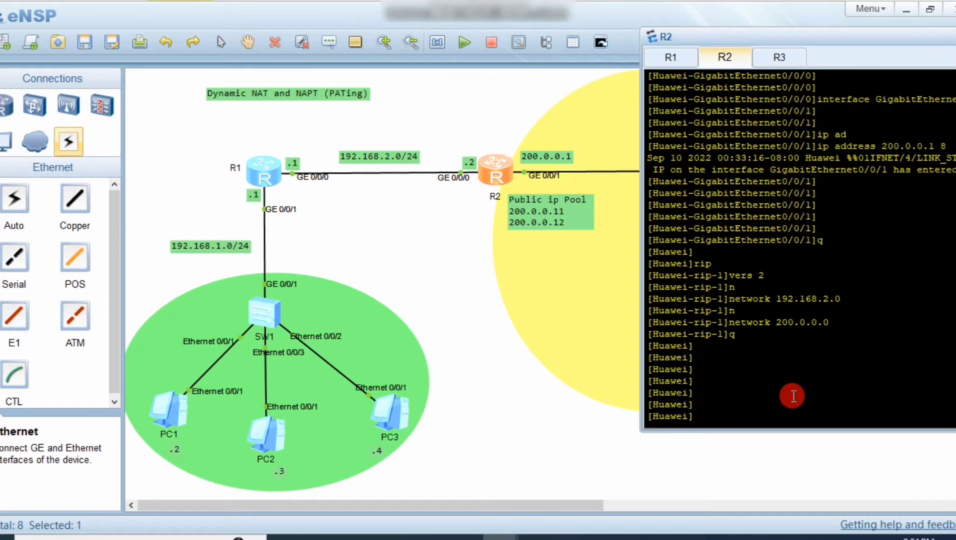
Create NAT address-group 1 with the pool 200.0.0.11 to 200.0.0.12.
type("na")
key("Tab")
type("ad")
key("Tab")
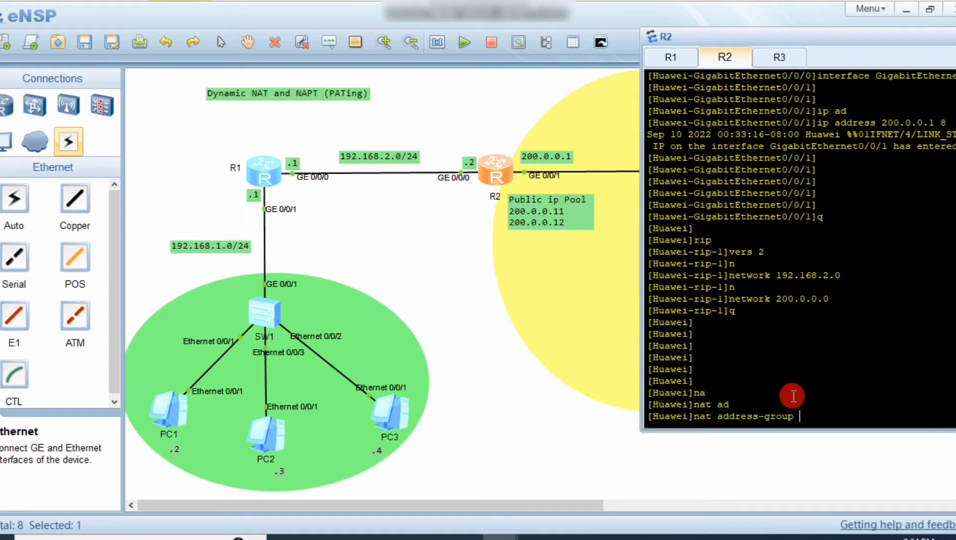
type("1")
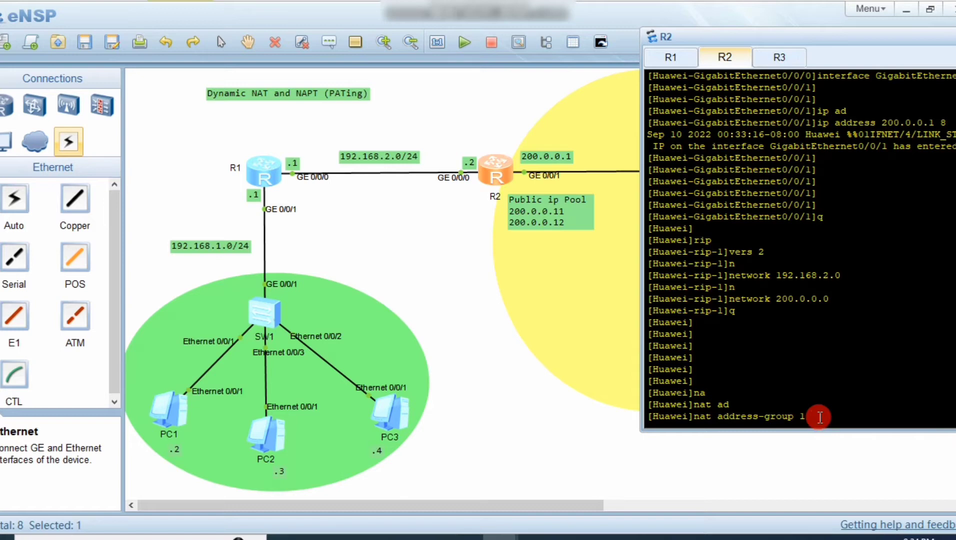
type("200.0.0.11 200.0.0.12")
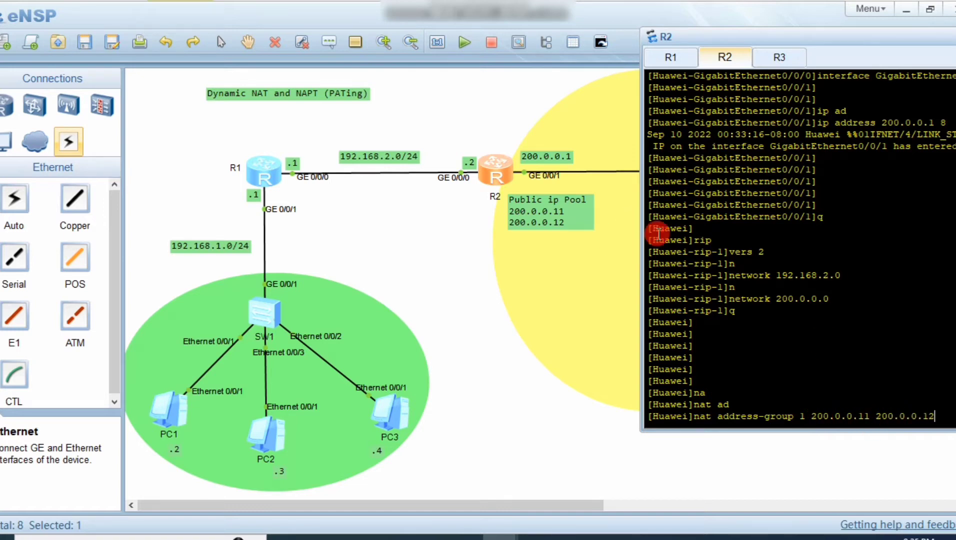
left_click(748, 304)
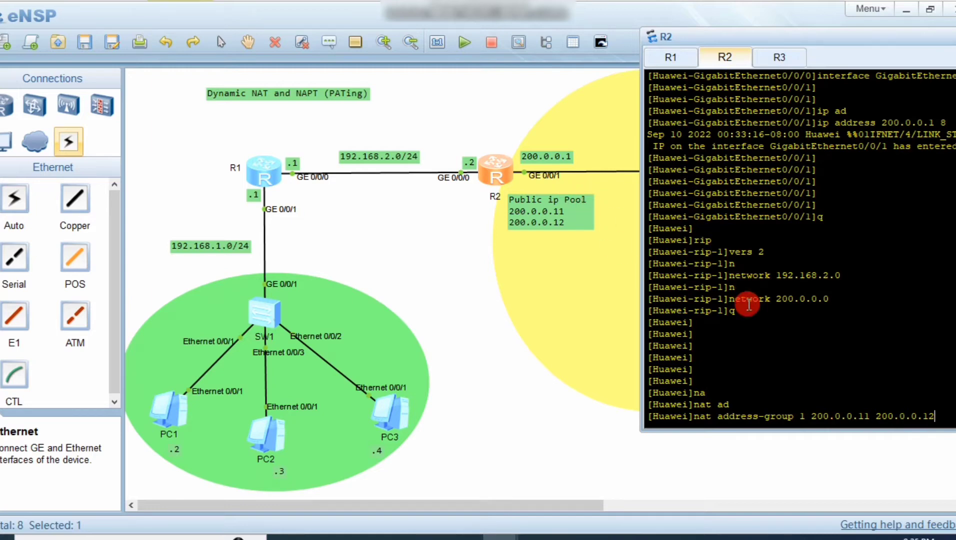
key("BackSpace")
type("1")
key("BackSpace")
type("2")
left_click_drag(934, 416, 811, 416)
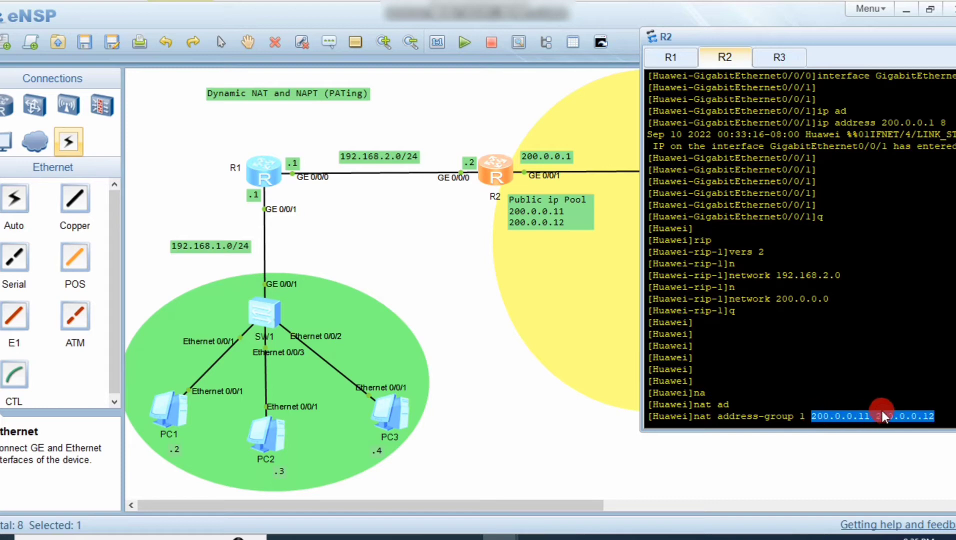
left_click(950, 420)
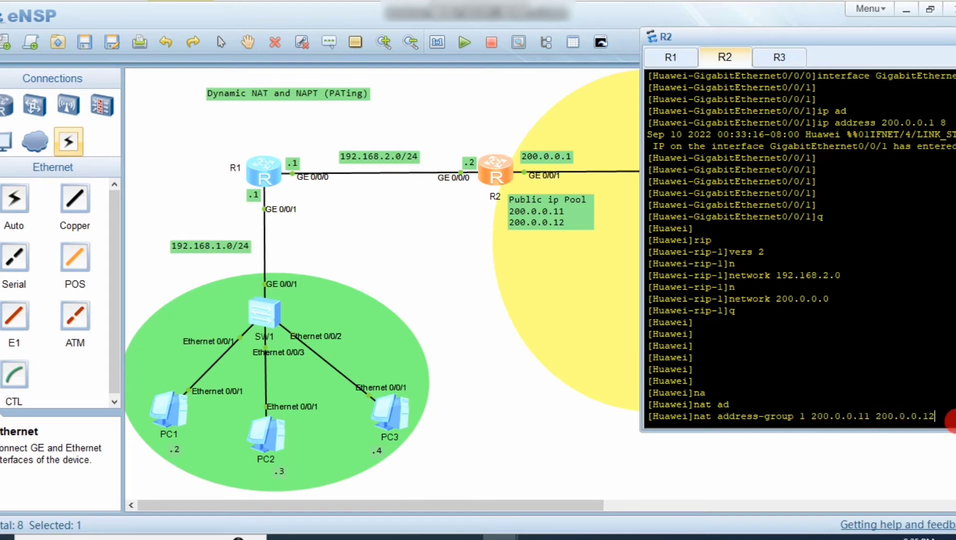
key("Return")
key("Return")
key("Return")
key("Return")
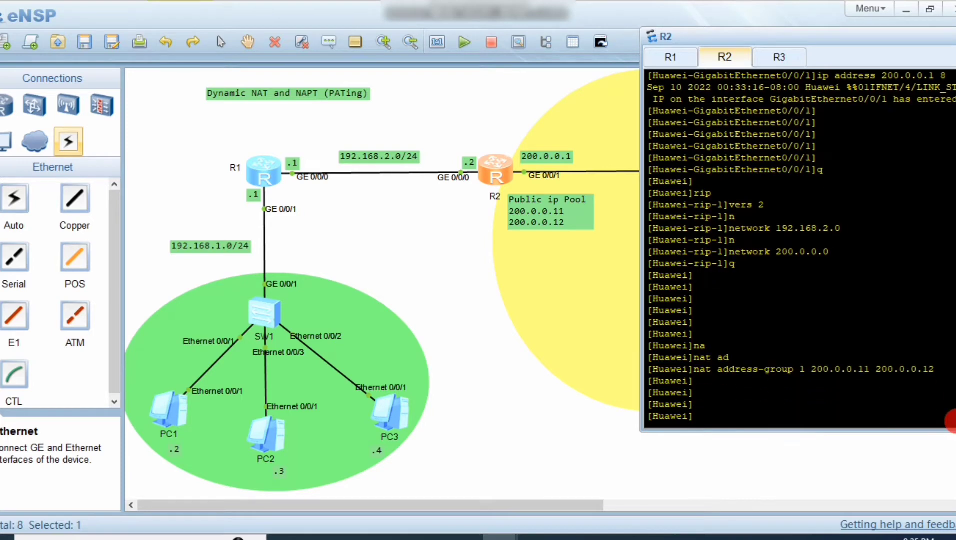
Create basic ACL 2000 on R2.
type("ac")
key("Tab")
key("BackSpace")
key("BackSpace")
key("BackSpace")
key("BackSpace")
key("BackSpace")
key("BackSpace")
key("BackSpace")
key("BackSpace")
key("BackSpace")
key("BackSpace")
type("cl 2000")
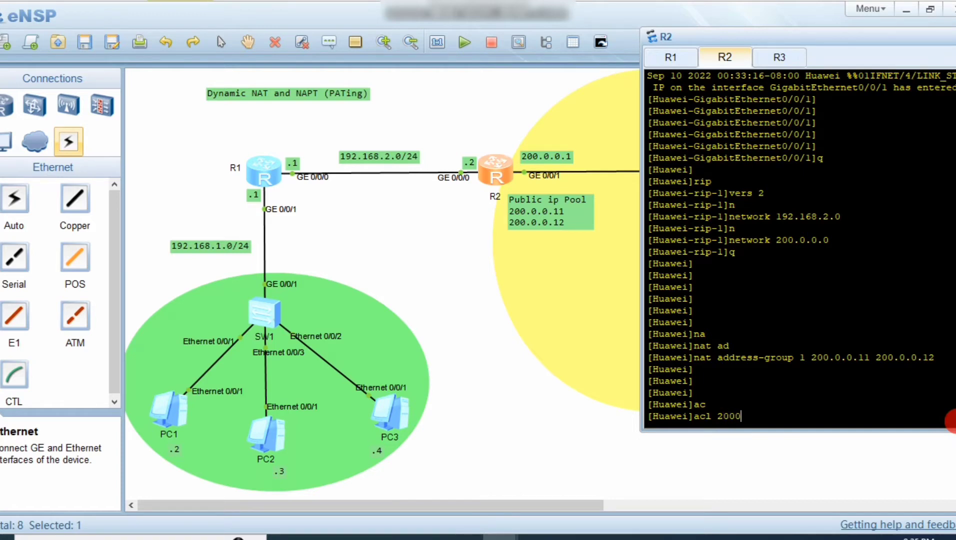
key("Return")
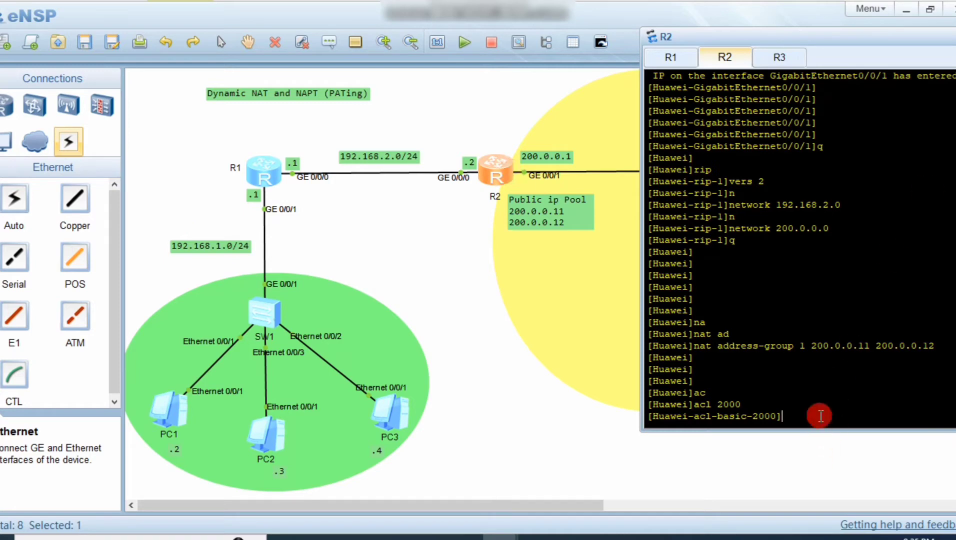
Add rule 5 permit source any to ACL 2000.
type("ru")
key("Tab")
type("5 p")
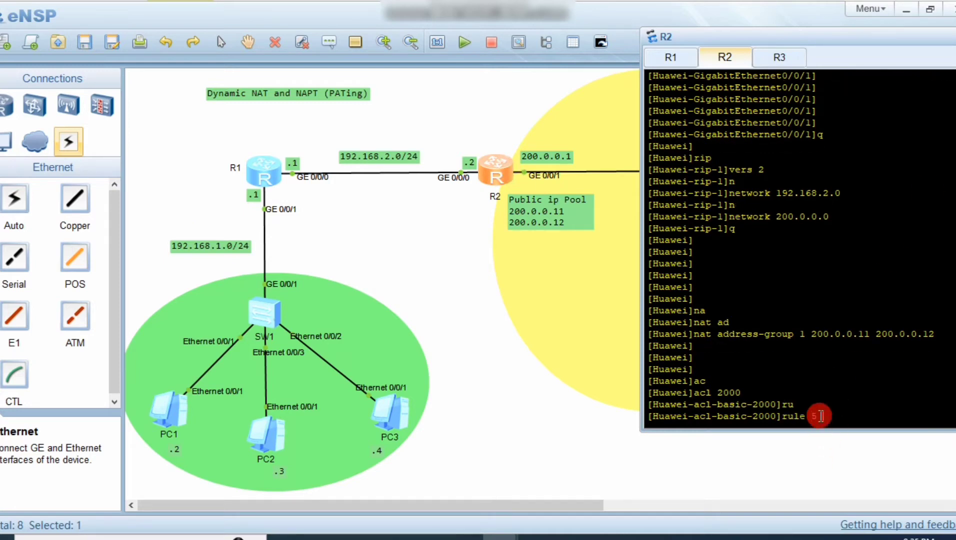
key("Tab")
type("si")
key("Tab")
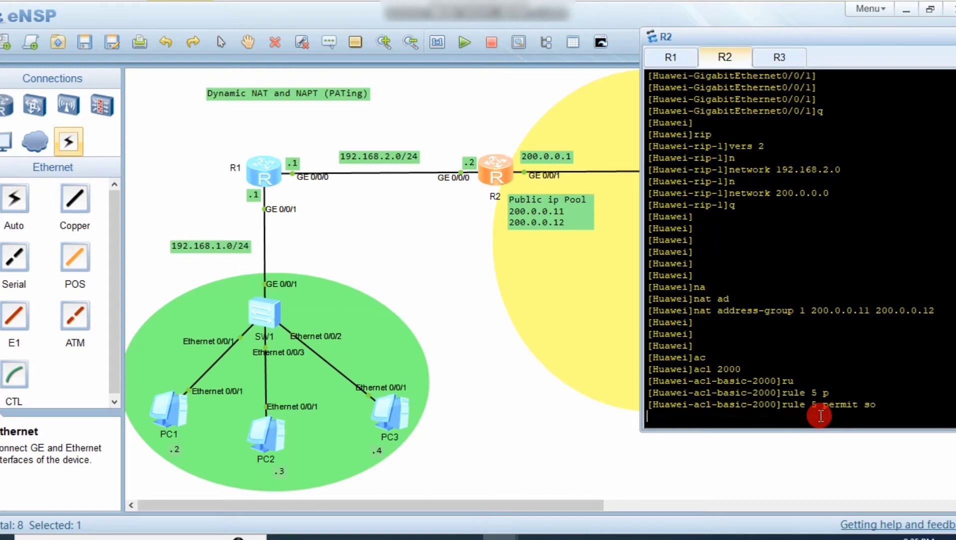
type("an")
key("Tab")
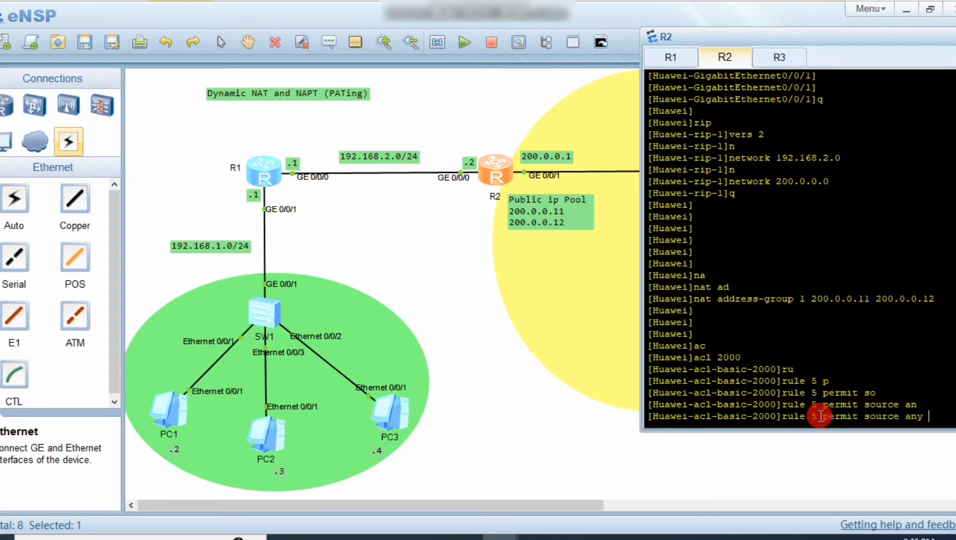
key("Return")
key("Return")
key("Return")
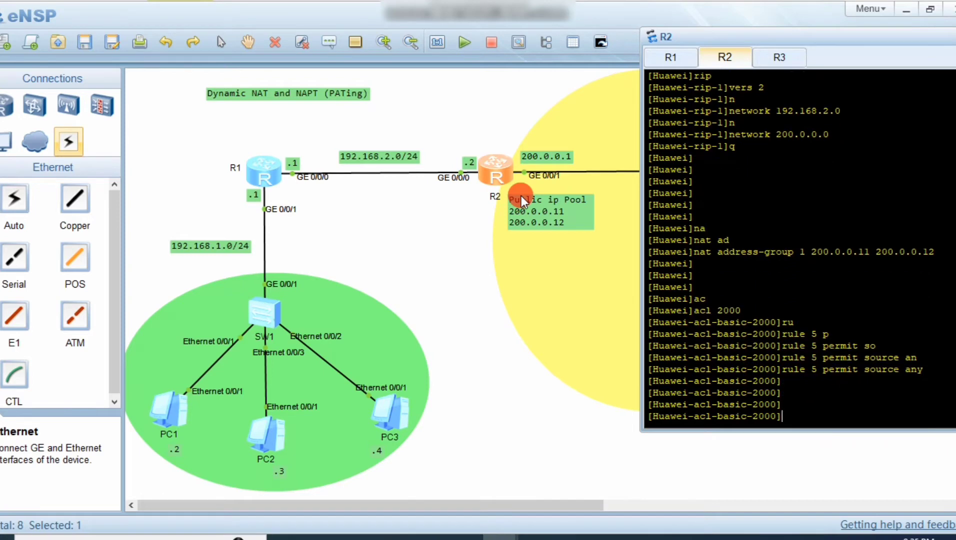
Bring the topology canvas back to the front and select R2.
left_click(562, 321)
left_click_drag(497, 168, 496, 168)
left_click(529, 155)
On R2, leave the ACL view and enter interface GigabitEthernet 0/0/1.
double_click(480, 170)
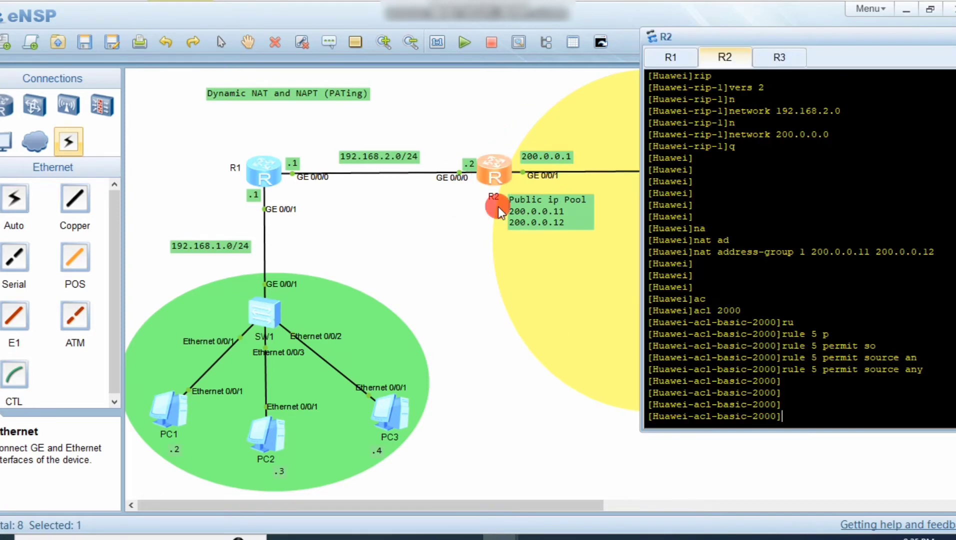
type("q")
key("Return")
key("Return")
key("Return")
type("int")
key("Tab")
type("g")
key("Tab")
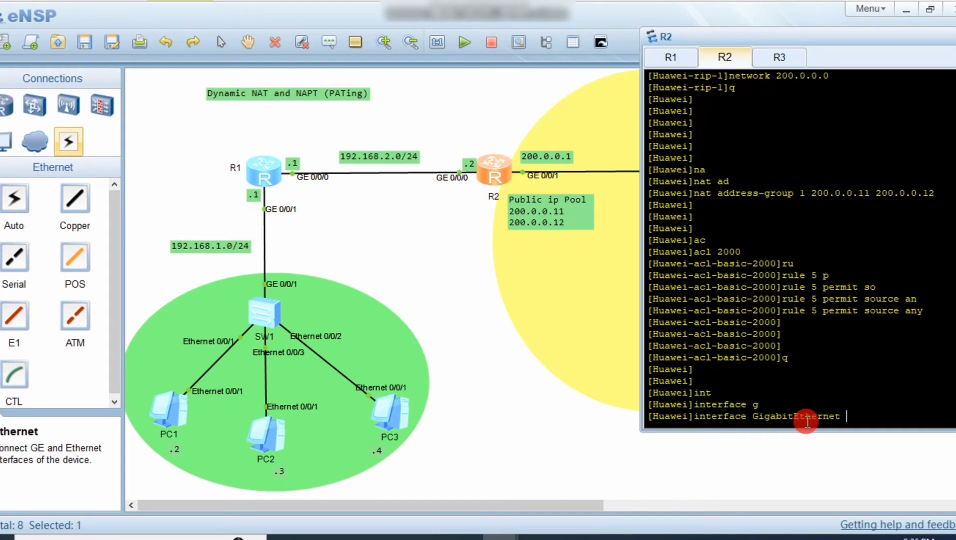
type("0/0/0")
key("BackSpace")
type("1")
key("Return")
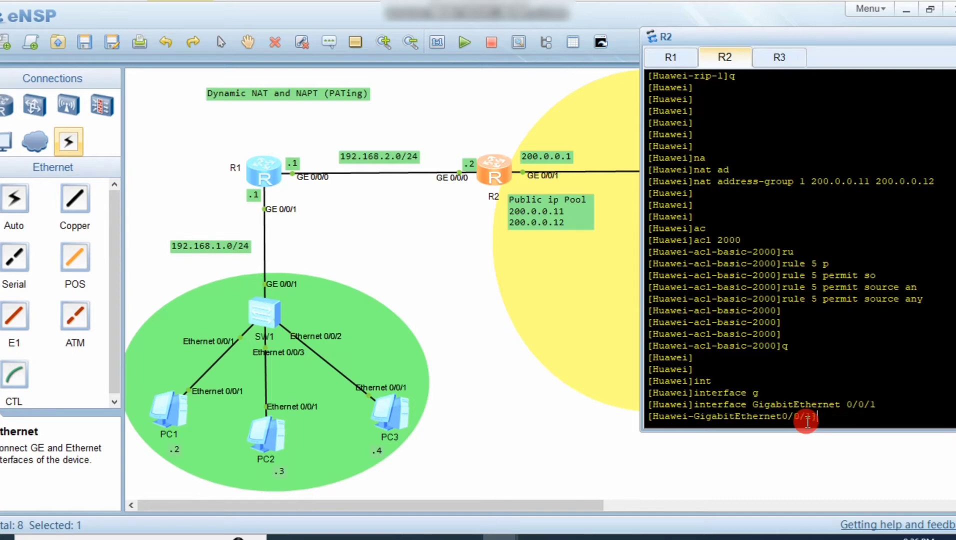
Begin the nat outbound command on GE0/0/1 referencing ACL 2000.
type("ou")
key("Tab")
key("BackSpace")
key("BackSpace")
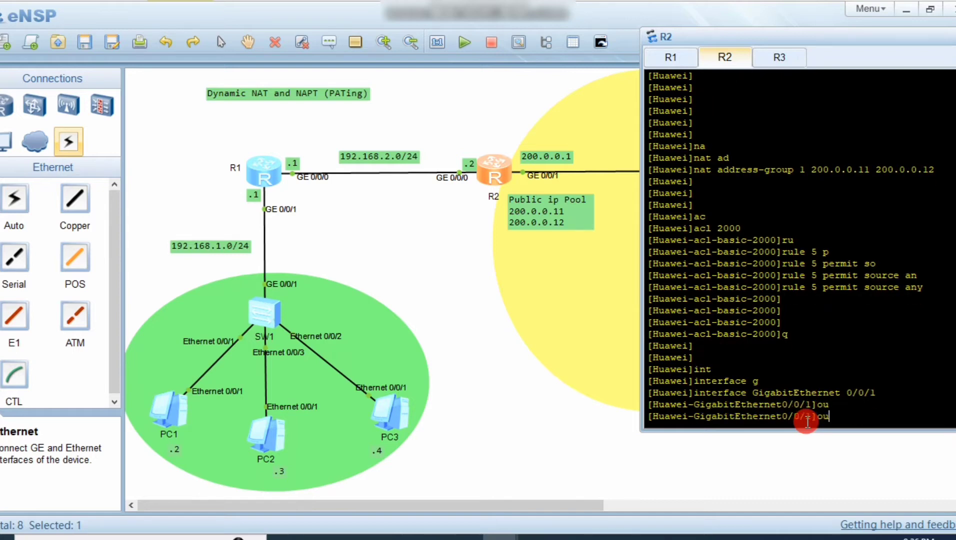
type("n")
key("Tab")
type("atou")
key("Tab")
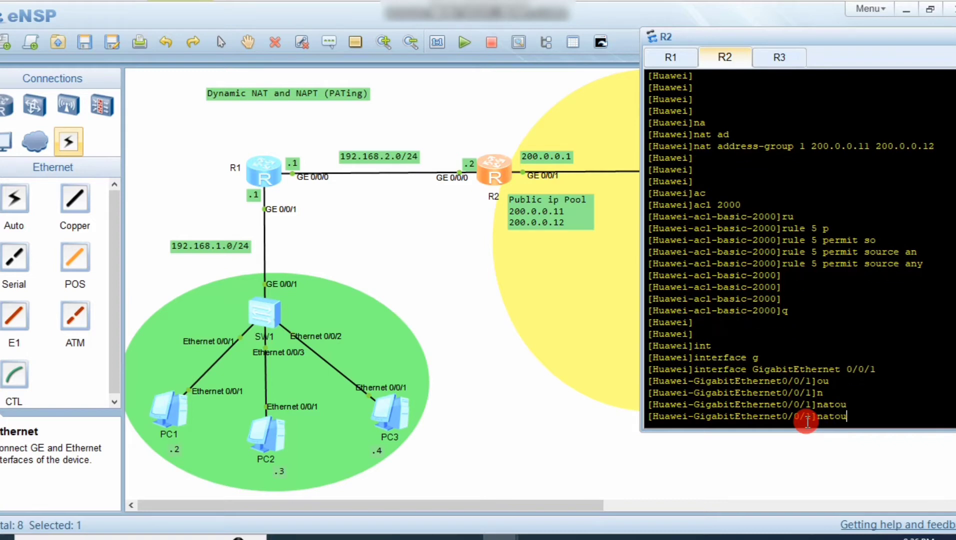
key("BackSpace")
key("BackSpace")
key("Tab")
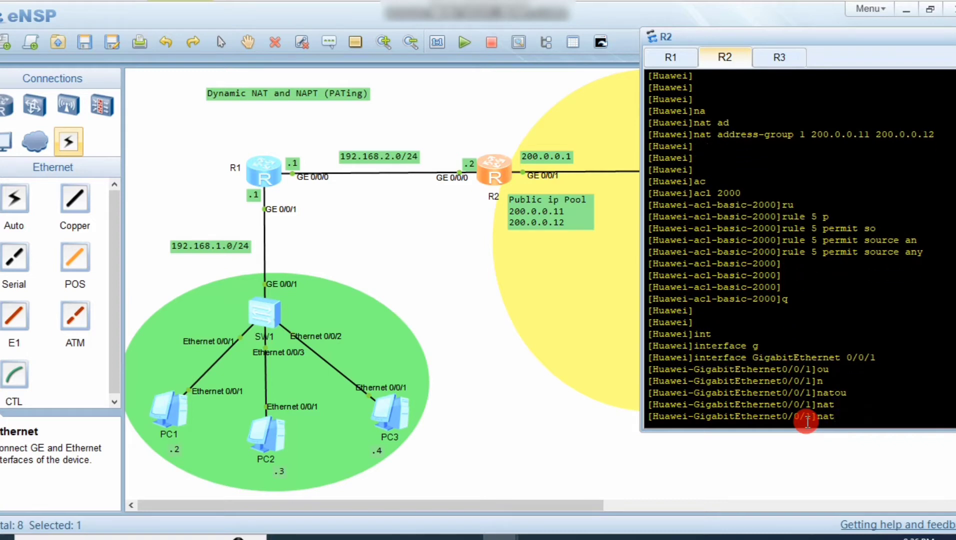
type("ou")
key("Tab")
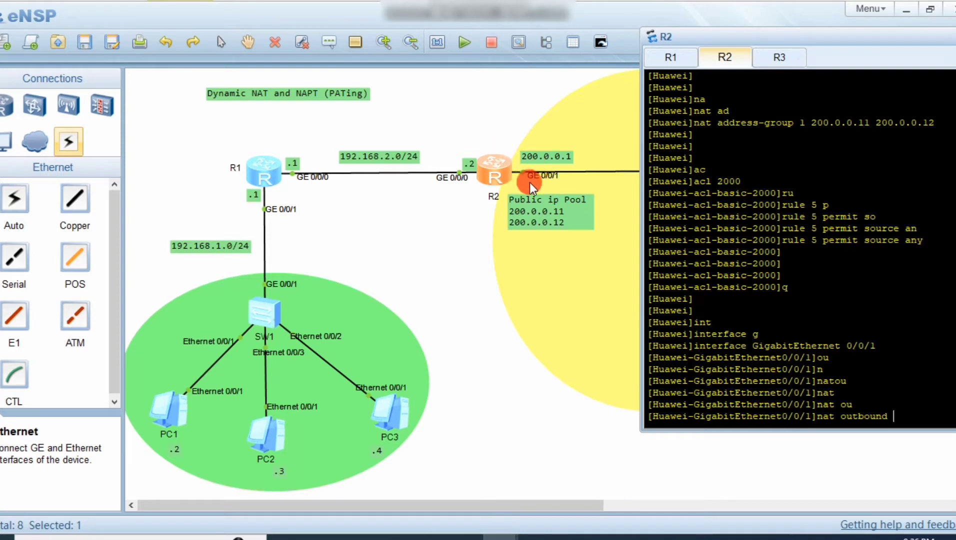
type("2000")
left_click_drag(919, 416, 897, 419)
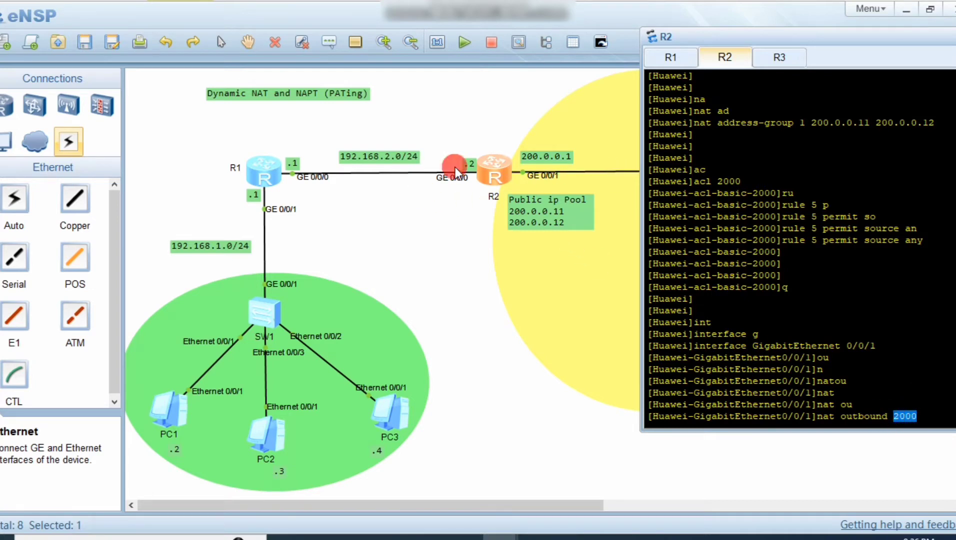
left_click(933, 421)
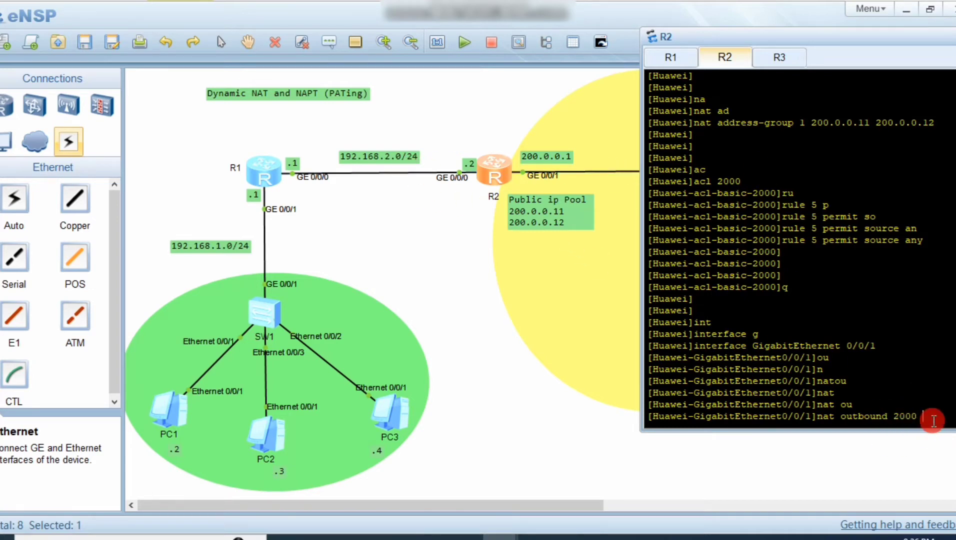
left_click_drag(851, 31, 783, 31)
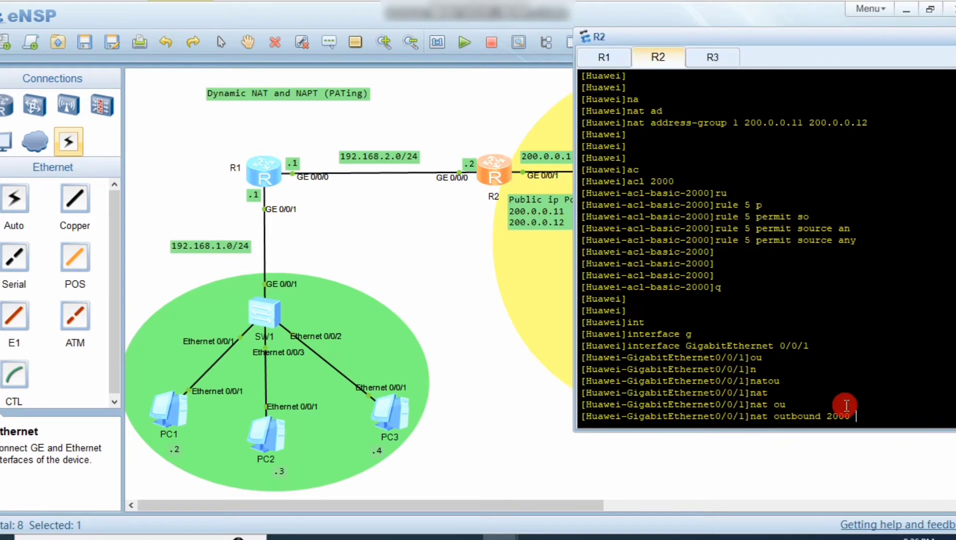
Complete it with address-group 1 no-pat and apply the outbound NAT.
type("ad")
key("Tab")
type("1 n")
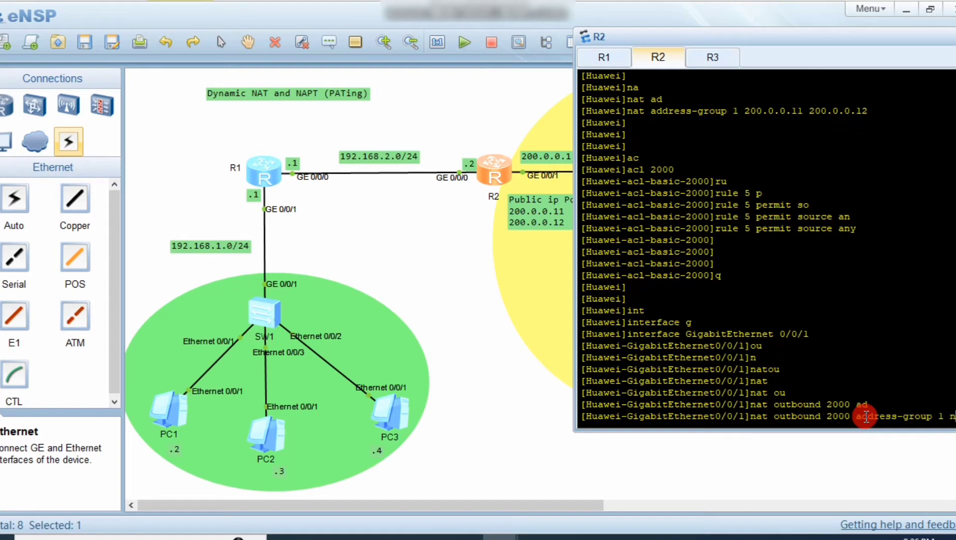
key("Tab")
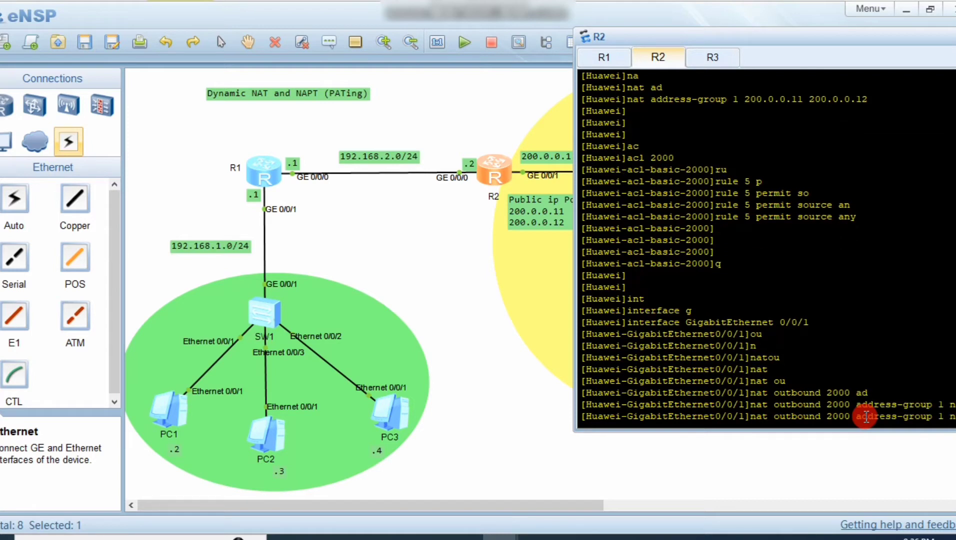
left_click_drag(816, 33, 728, 38)
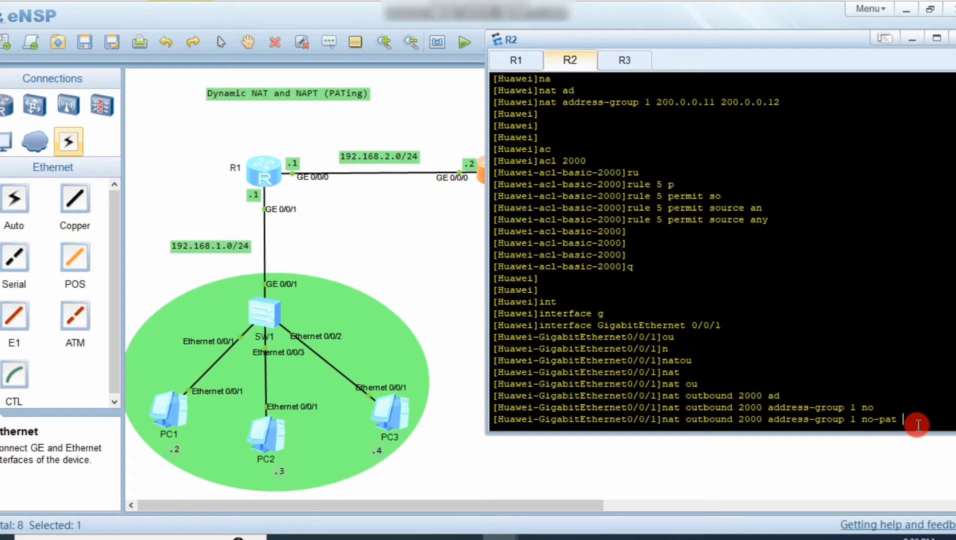
key("Return")
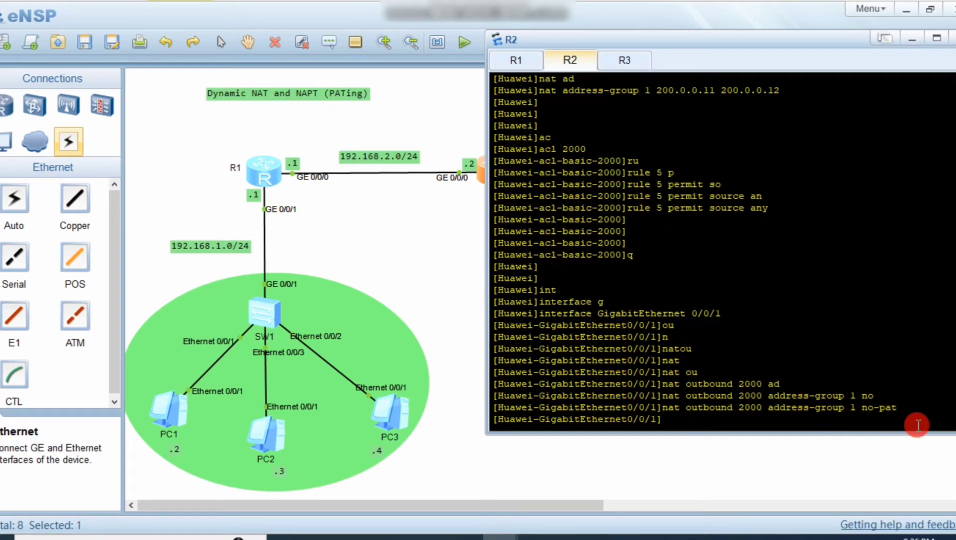
key("Return")
Open R3's console and start RIP set to version 2.
left_click(436, 271)
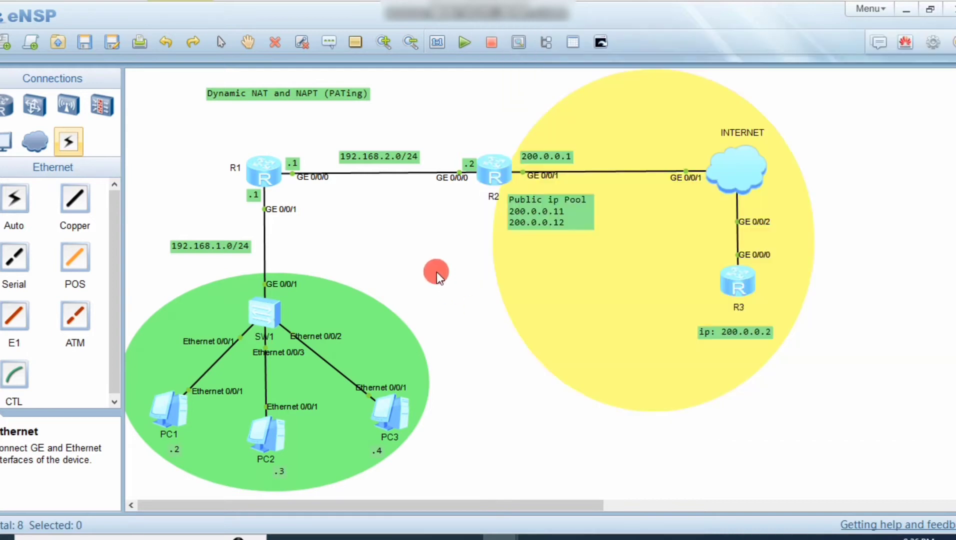
double_click(735, 278)
key("Return")
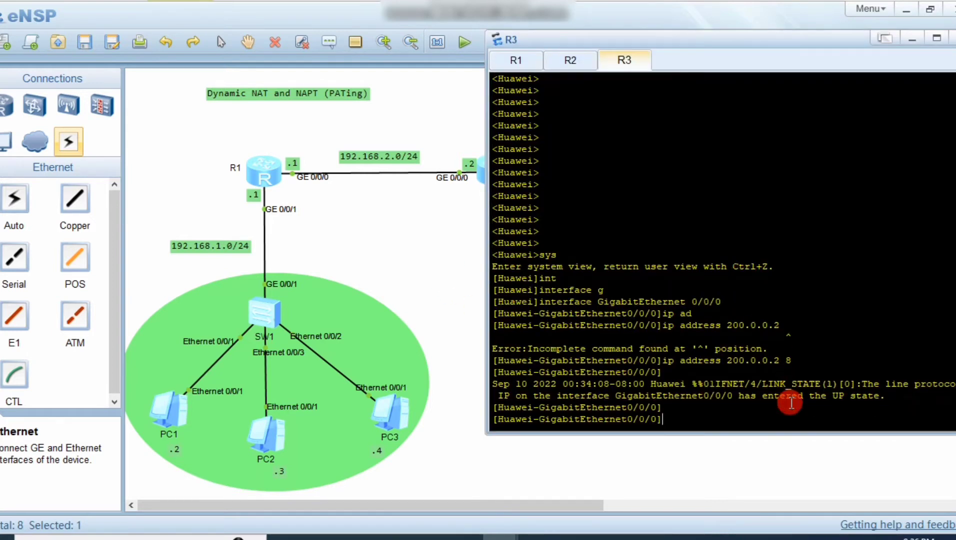
key("Return")
type("i==rip")
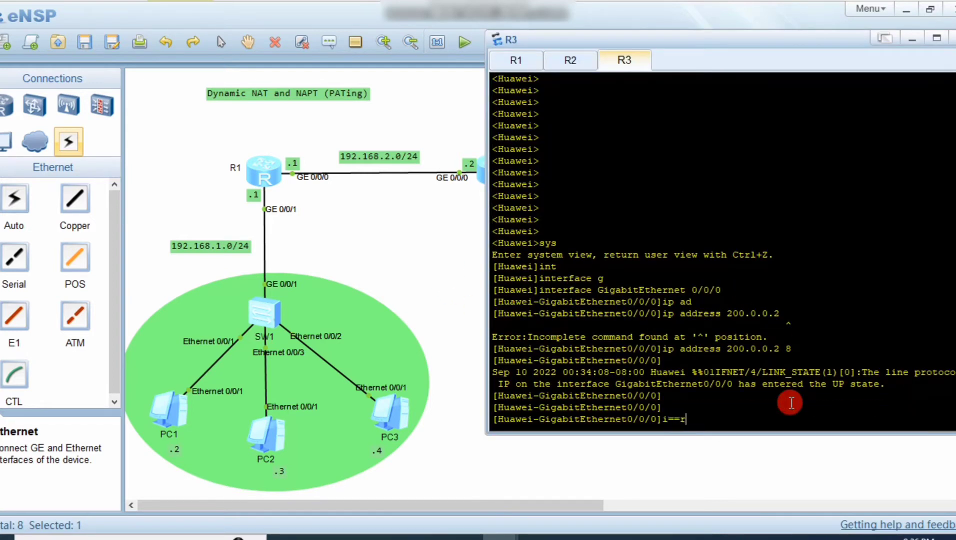
key("BackSpace")
key("BackSpace")
key("BackSpace")
key("BackSpace")
key("BackSpace")
key("BackSpace")
type("rip")
key("Return")
type("vers")
key("Tab")
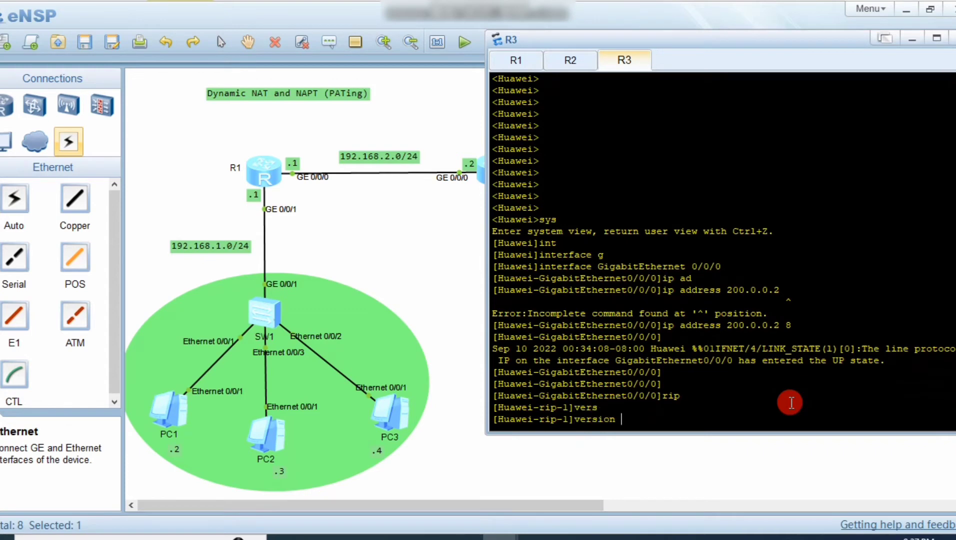
type("2")
key("Return")
Advertise network 200.0.0.0 in R3's RIP process.
type("n")
key("Tab")
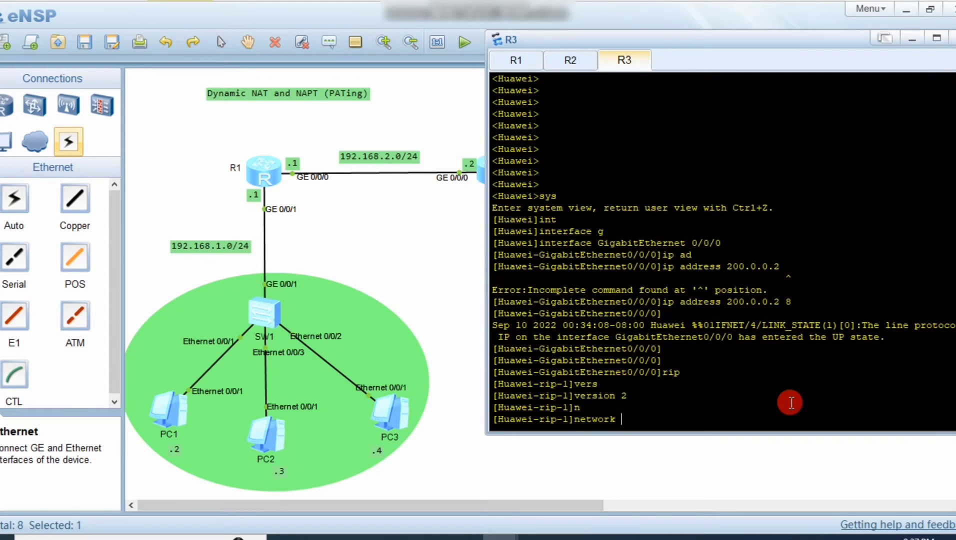
type("200.0.0.11 2")
type("0")
key("Return")
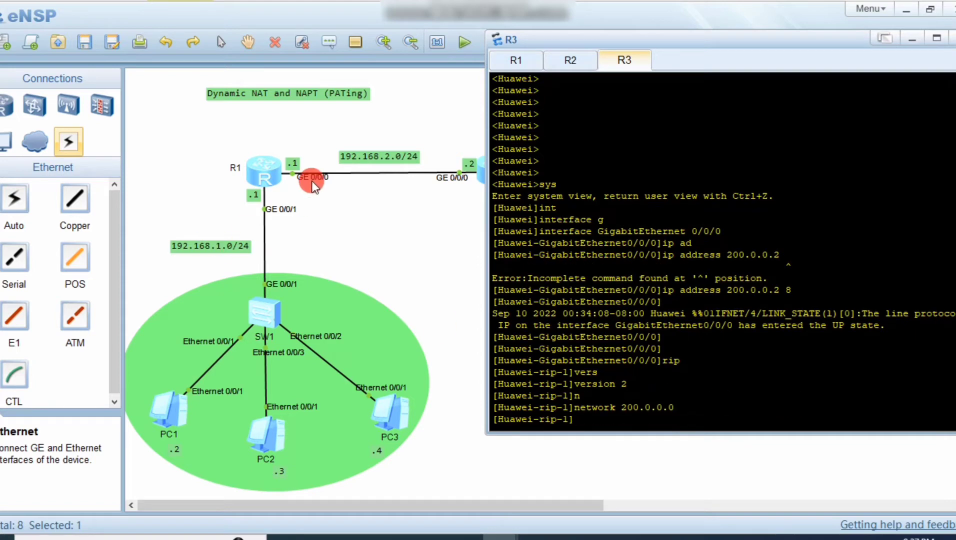
Return to the topology and select PC1.
left_click(329, 233)
left_click(171, 414)
left_click_drag(174, 417, 172, 414)
left_click(278, 419)
From PC1, ping the gateways 192.168.1.1 and 192.168.2.1.
double_click(146, 413)
left_click(398, 440)
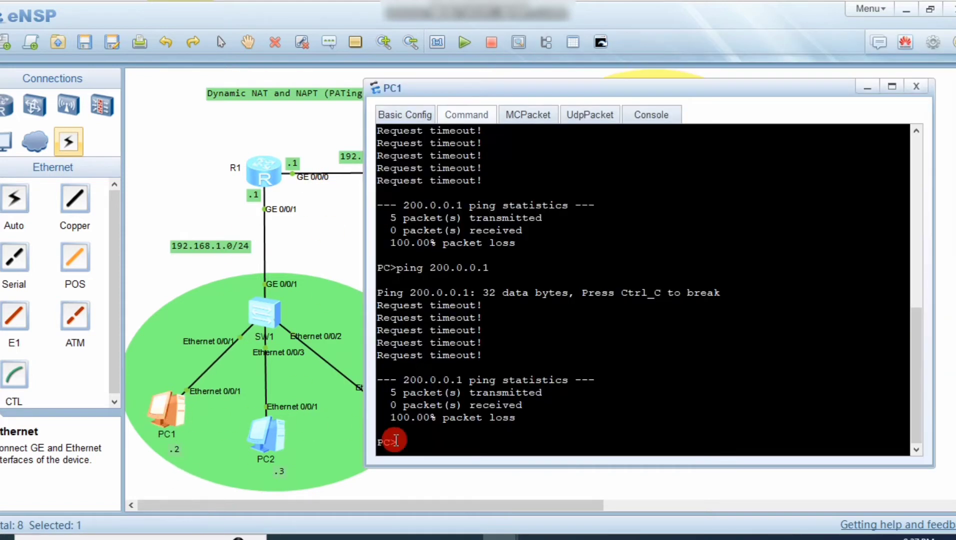
key("Return")
key("Return")
key("Return")
key("Return")
key("Return")
key("Return")
key("Return")
key("Return")
key("Return")
key("Return")
key("Return")
key("Return")
key("Return")
key("Return")
key("Return")
key("Return")
key("Return")
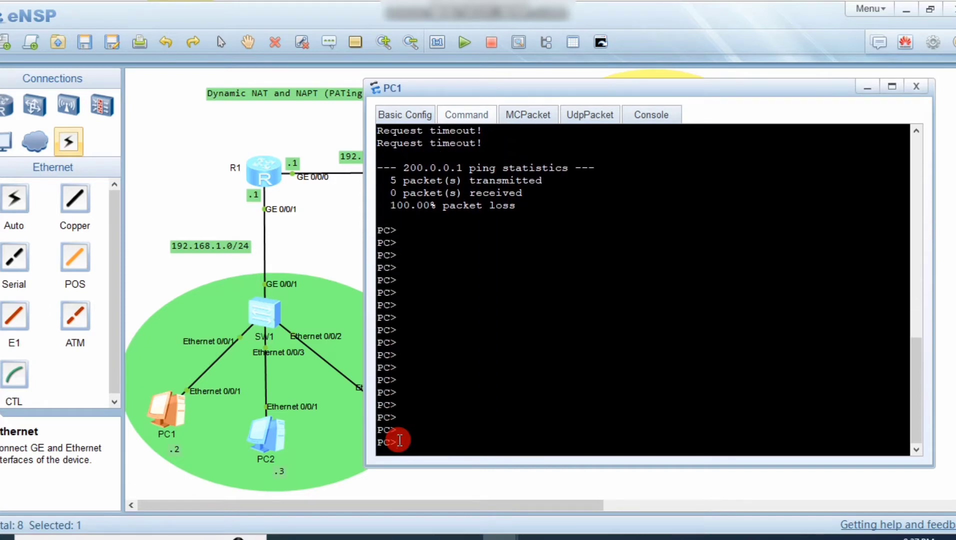
type("ping 192.168.1.1")
key("Return")
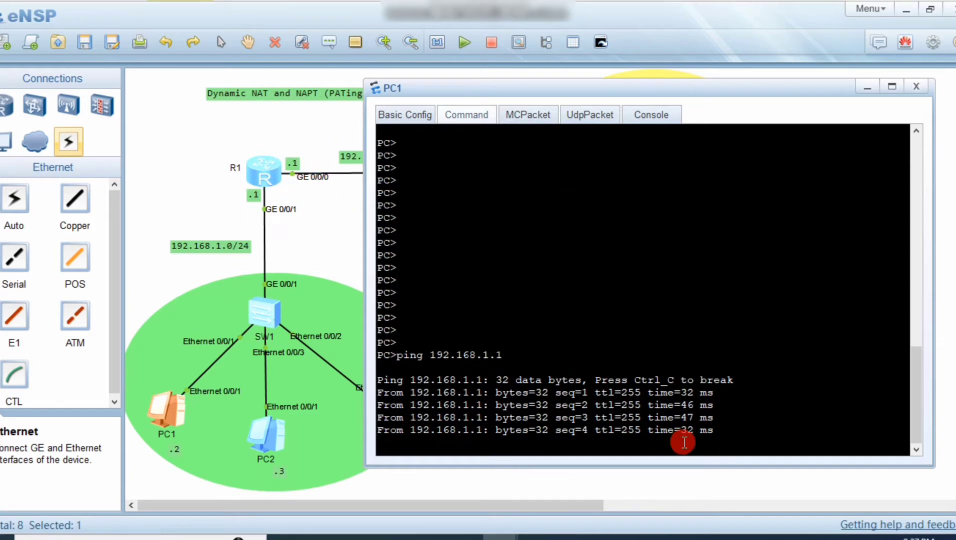
key("Return")
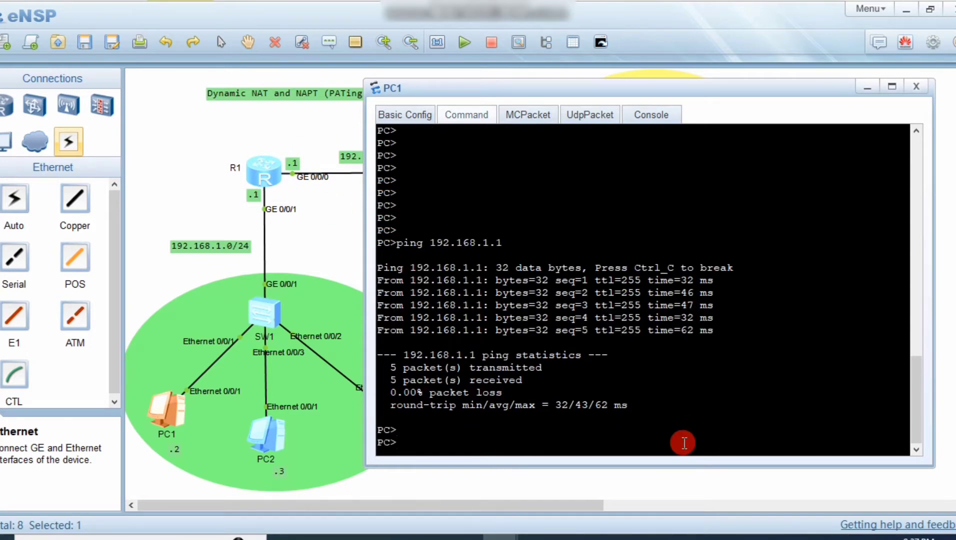
key("Up")
key("BackSpace")
key("BackSpace")
key("BackSpace")
type("2.1")
key("Return")
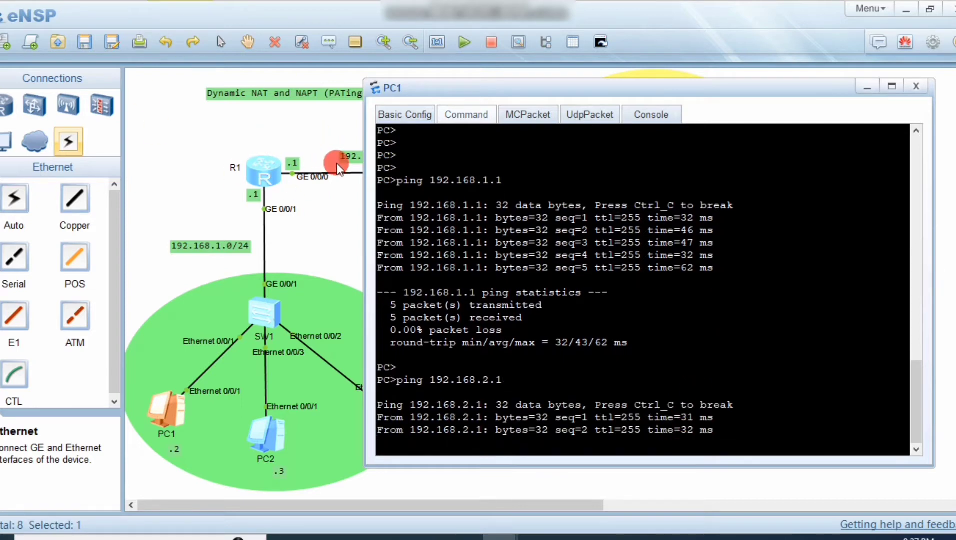
Ping R2's public address 200.0.0.1 from PC1, getting 4 of 5 replies.
left_click(370, 215)
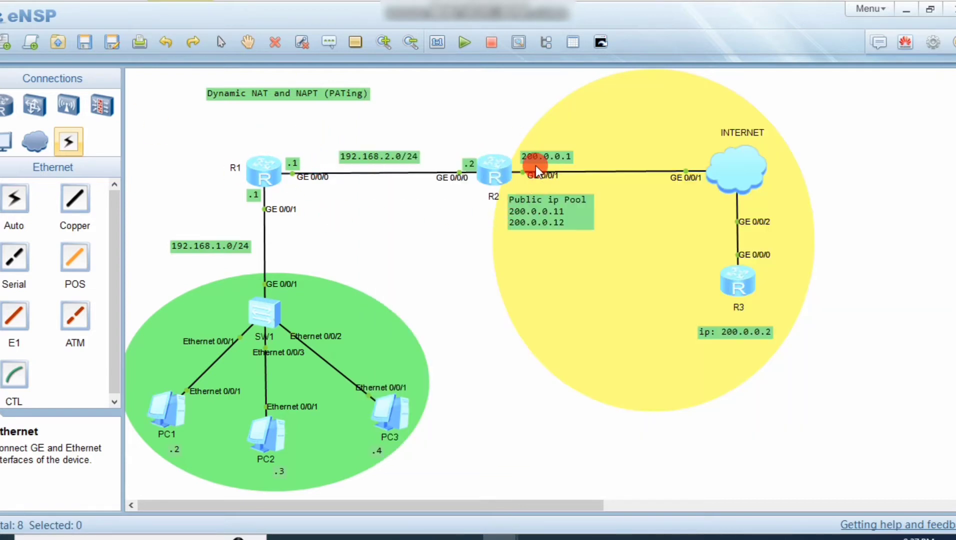
double_click(151, 412)
type("ping ")
type("202")
type(".0")
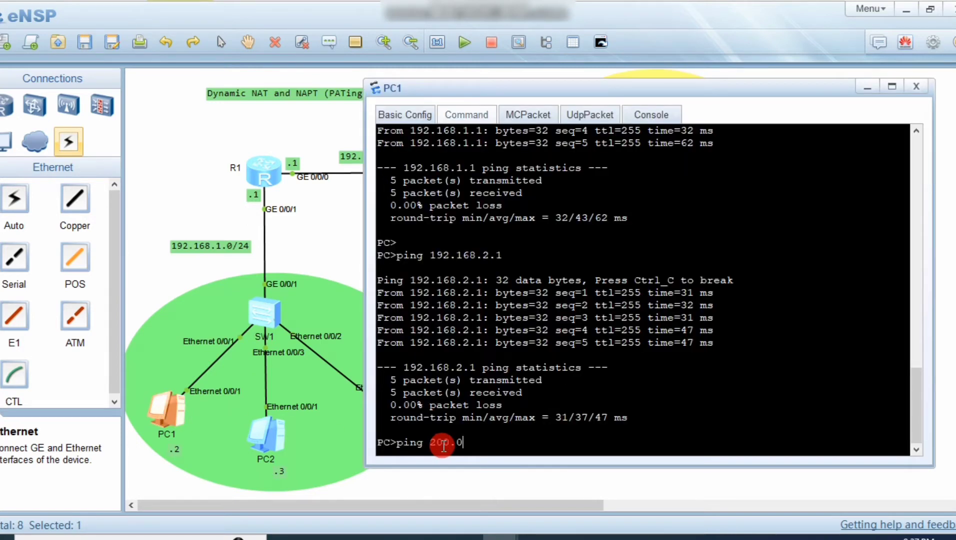
type(".0.1")
key("Return")
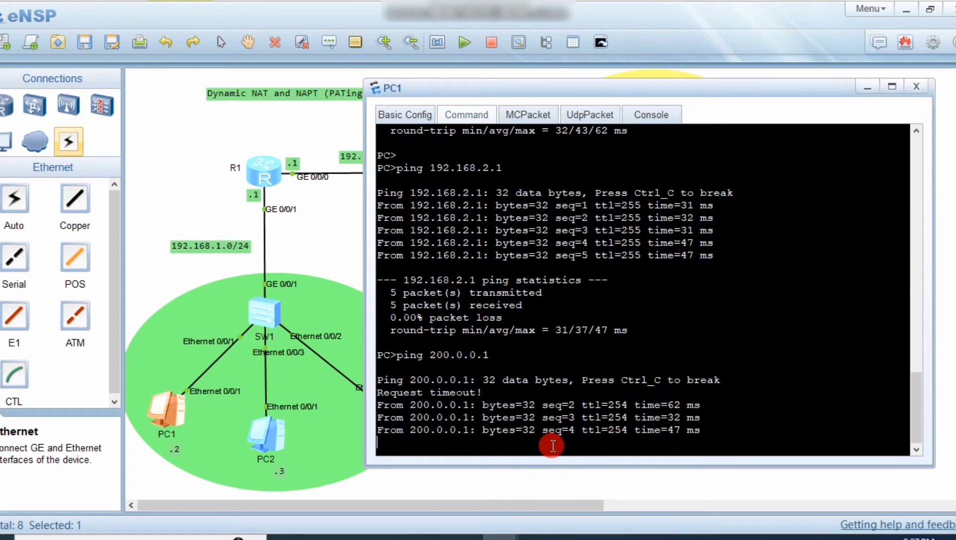
left_click(571, 491)
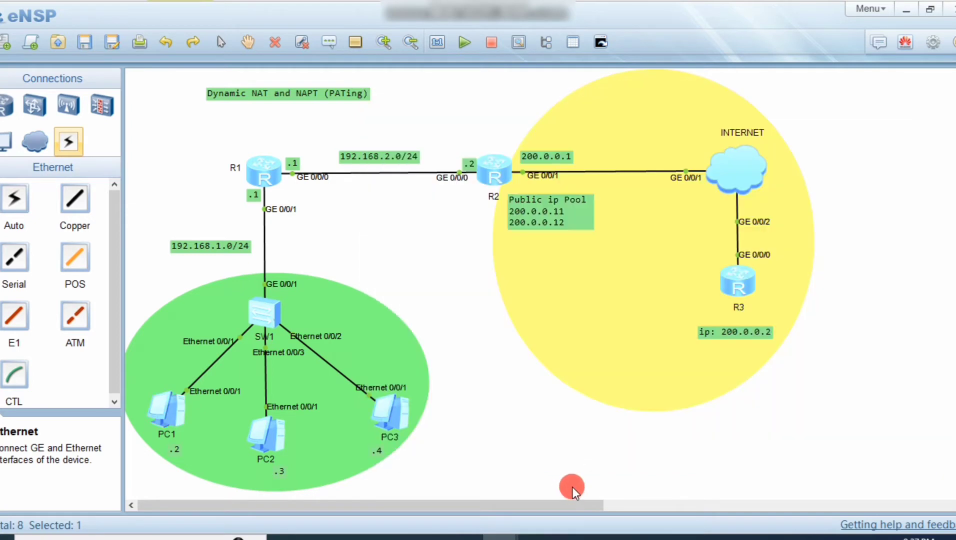
left_click(169, 410)
Ping R3 at 200.0.0.2 from PC1's console.
double_click(180, 416)
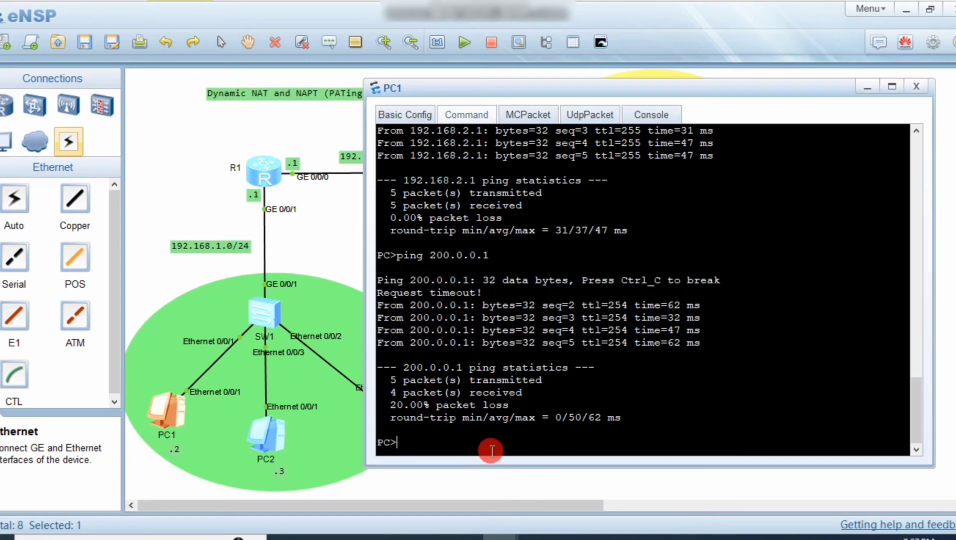
key("Up")
key("BackSpace")
type("200.0.0.")
key("Return")
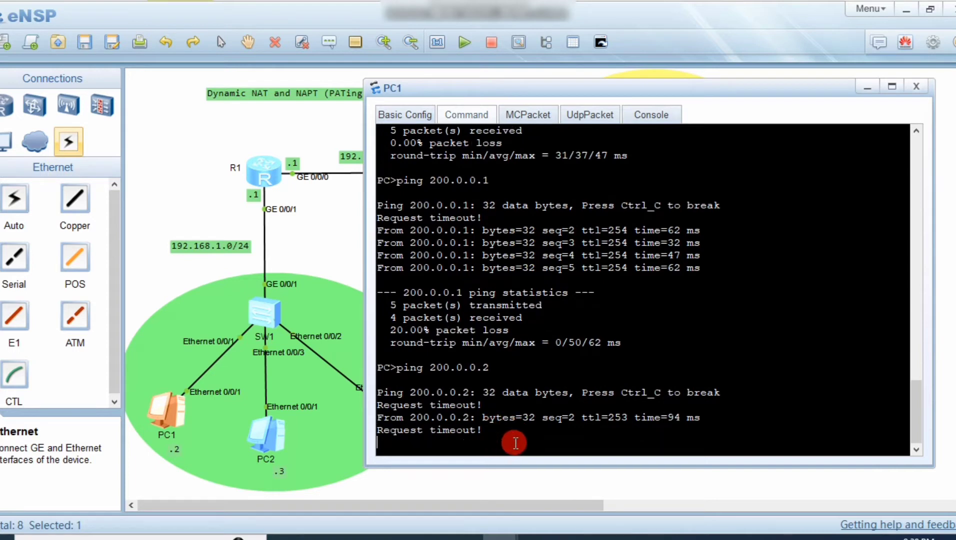
left_click(191, 377)
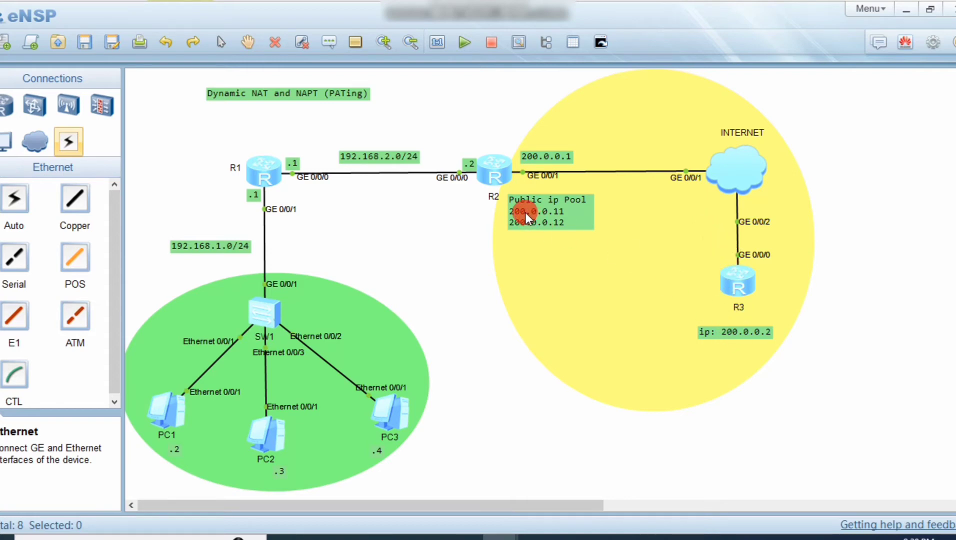
Rerun the ping to 200.0.0.2 and highlight the reply lines.
left_click_drag(530, 210, 535, 210)
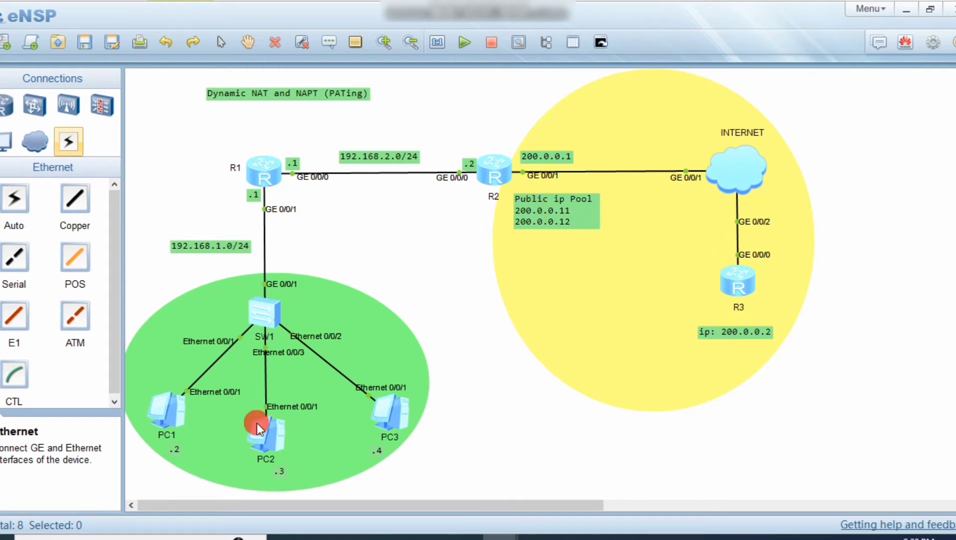
left_click_drag(175, 408, 172, 409)
double_click(172, 409)
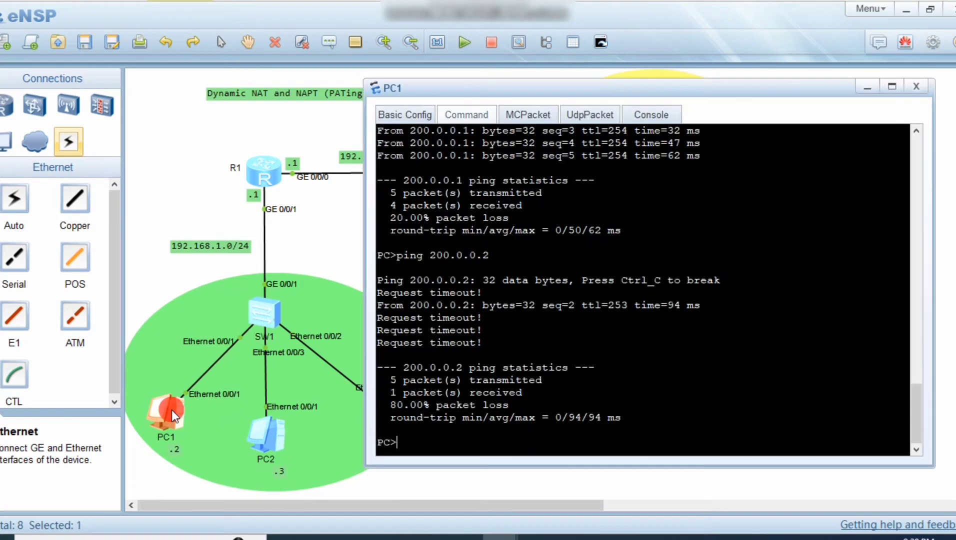
key("Up")
key("Return")
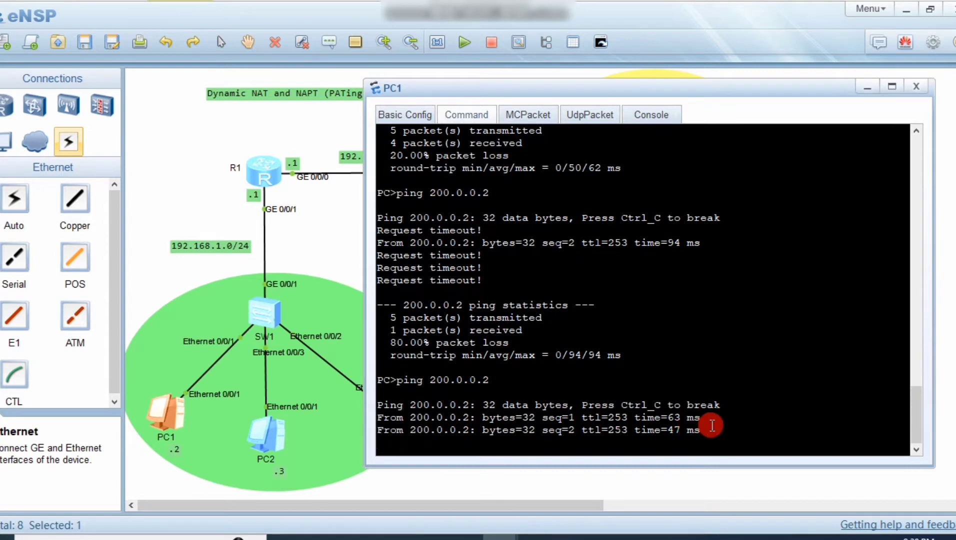
left_click_drag(709, 431, 390, 395)
left_click(493, 409)
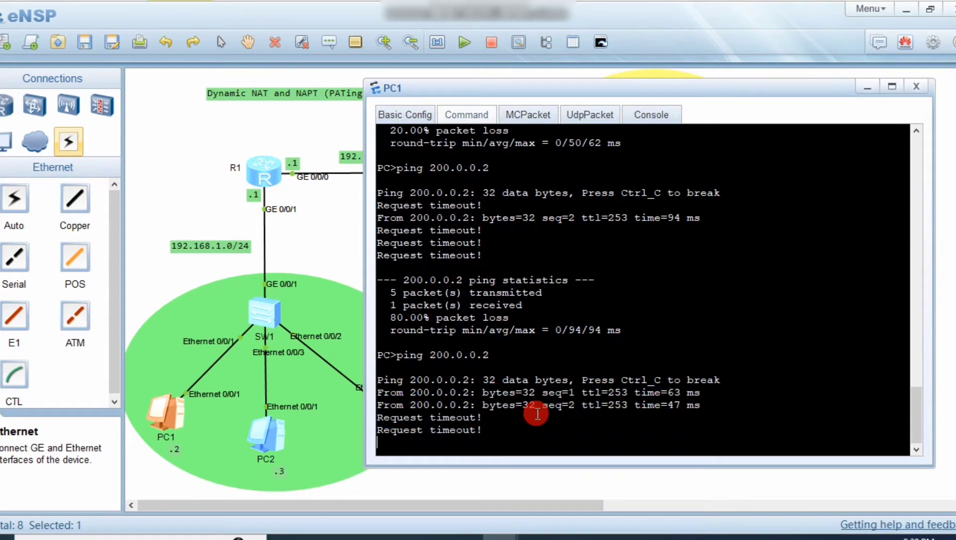
left_click_drag(721, 405, 377, 392)
Highlight PC1's second reply from 200.0.0.2 and open R2's command console.
left_click(282, 238)
left_click(561, 213)
double_click(178, 417)
left_click_drag(718, 299, 376, 306)
left_click(340, 220)
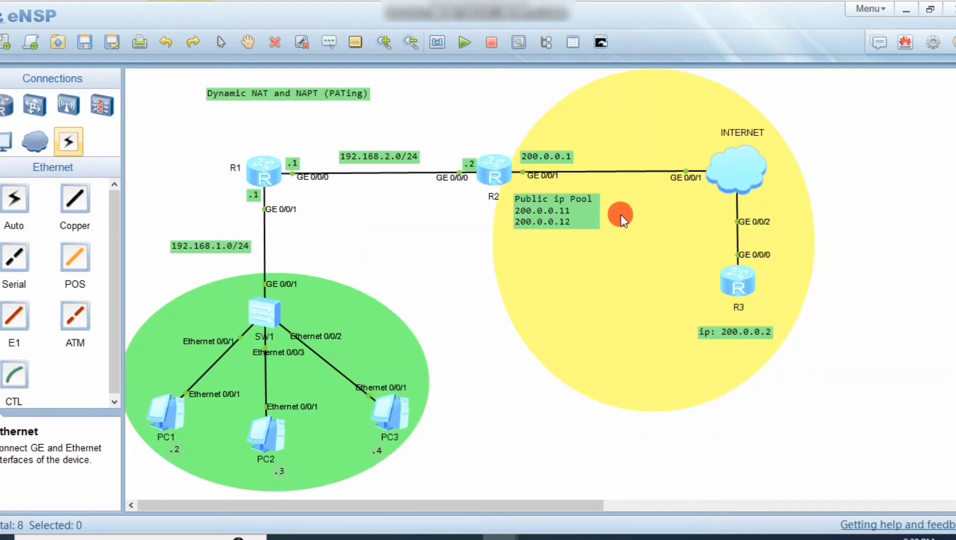
double_click(178, 420)
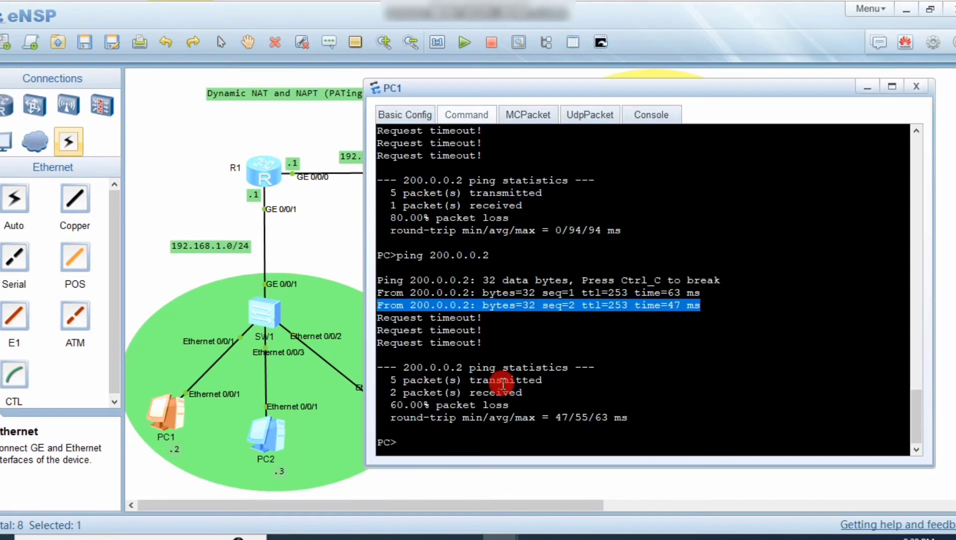
left_click(325, 223)
double_click(495, 175)
Quit R2's interface view, run display nat session all, then select PC2.
type("q")
key("Return")
key("Return")
key("Return")
key("Return")
key("Return")
key("Return")
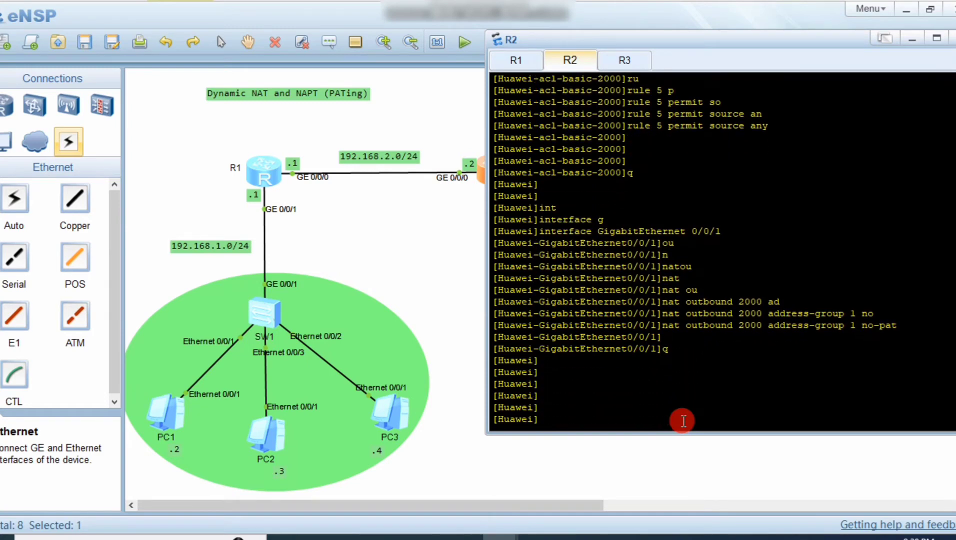
type("dis")
key("Tab")
type("n")
key("Tab")
type("se")
key("Tab")
type("al")
key("Tab")
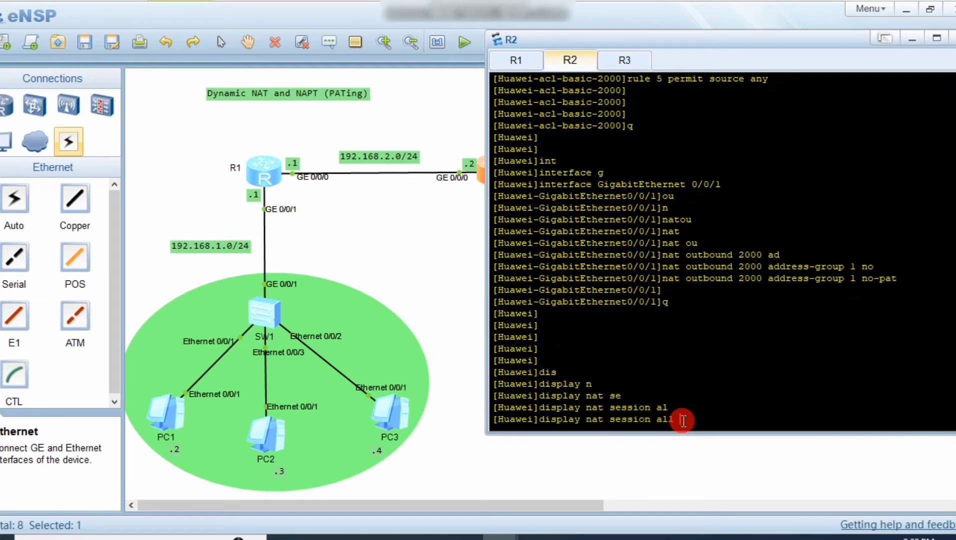
key("Return")
left_click(418, 243)
left_click(274, 424)
Ping 200.0.0.2 from PC2's command prompt.
double_click(264, 437)
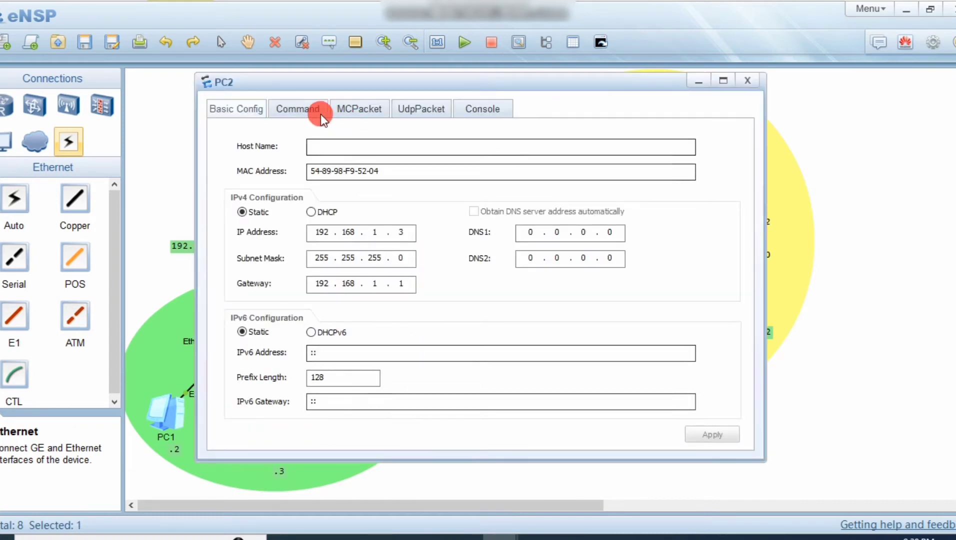
left_click(298, 109)
type("ping 19")
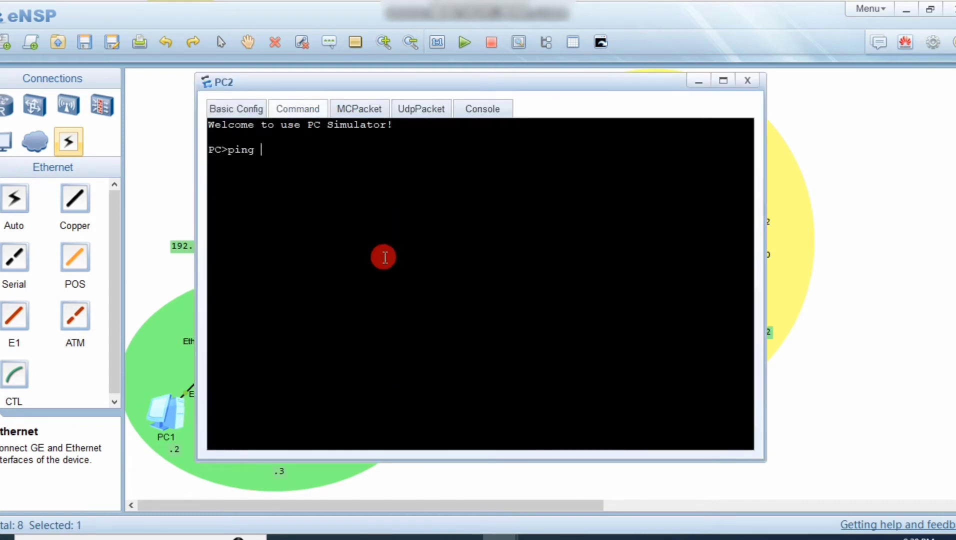
key("BackSpace")
key("BackSpace")
type("200.0.0.2")
key("Return")
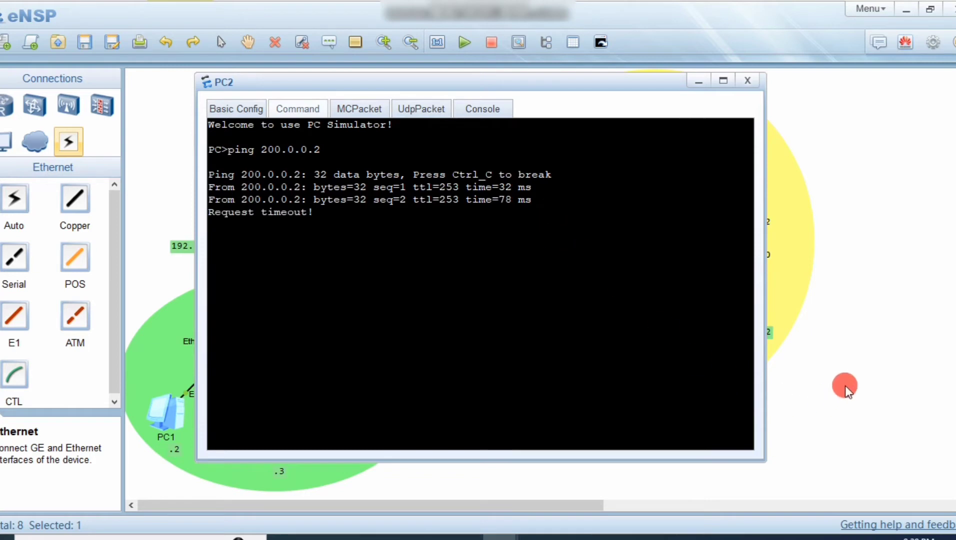
Rerun PC1's ping to 200.0.0.2.
left_click(844, 384)
double_click(168, 416)
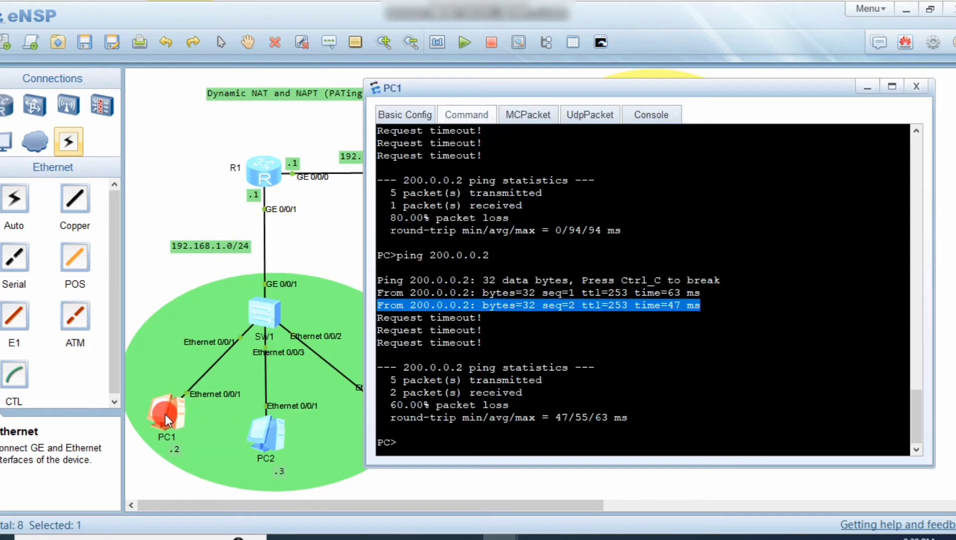
left_click(459, 414)
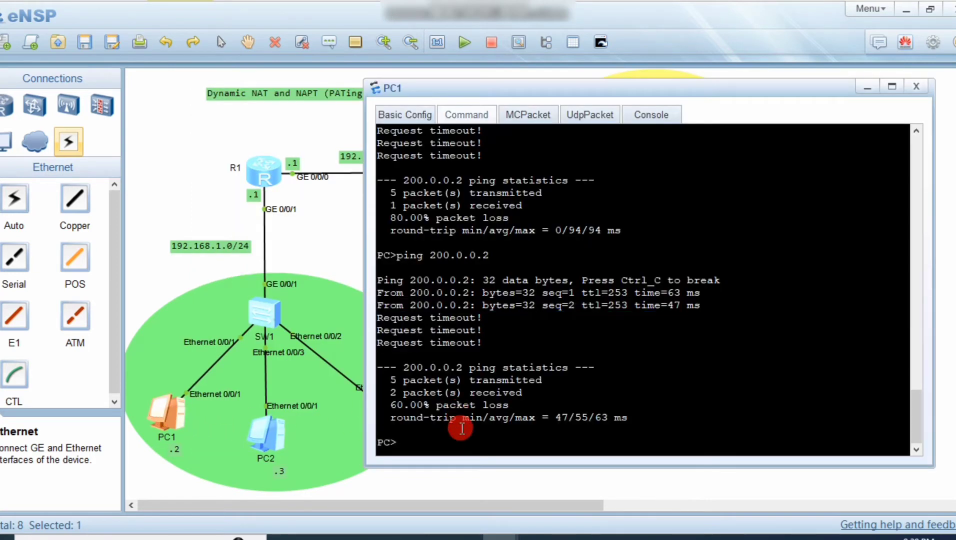
key("Up")
key("Return")
Ping 200.0.0.1 from PC3's command prompt.
left_click(933, 366)
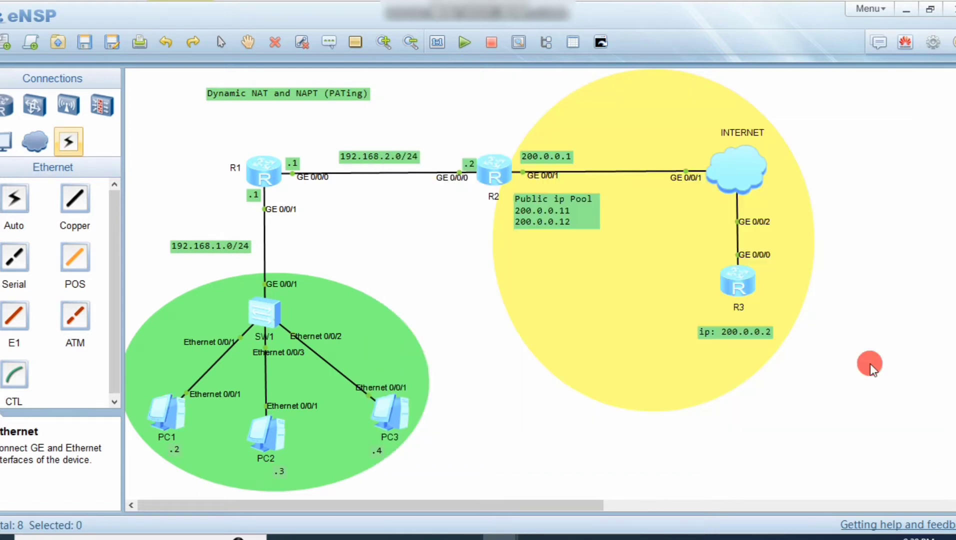
left_click(383, 408)
double_click(397, 415)
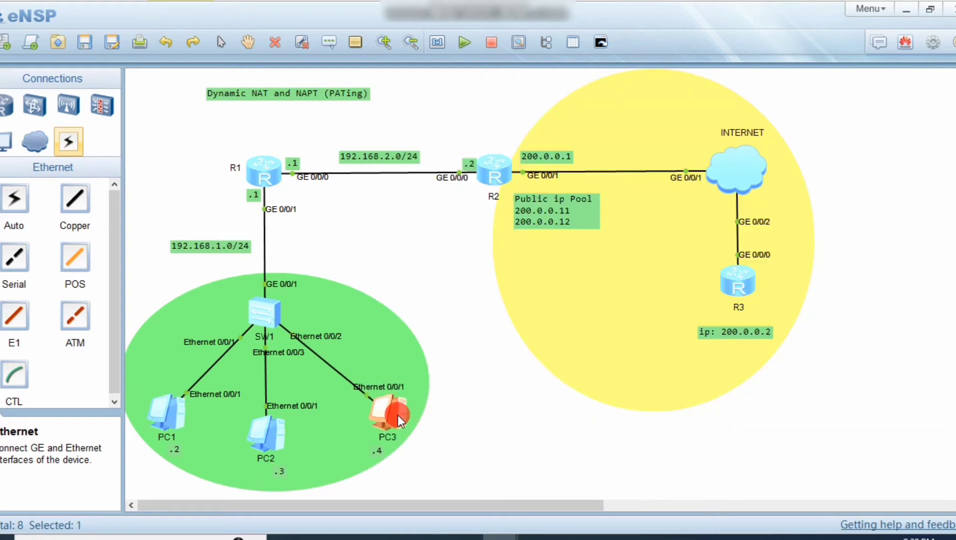
left_click(555, 420)
type("ping ")
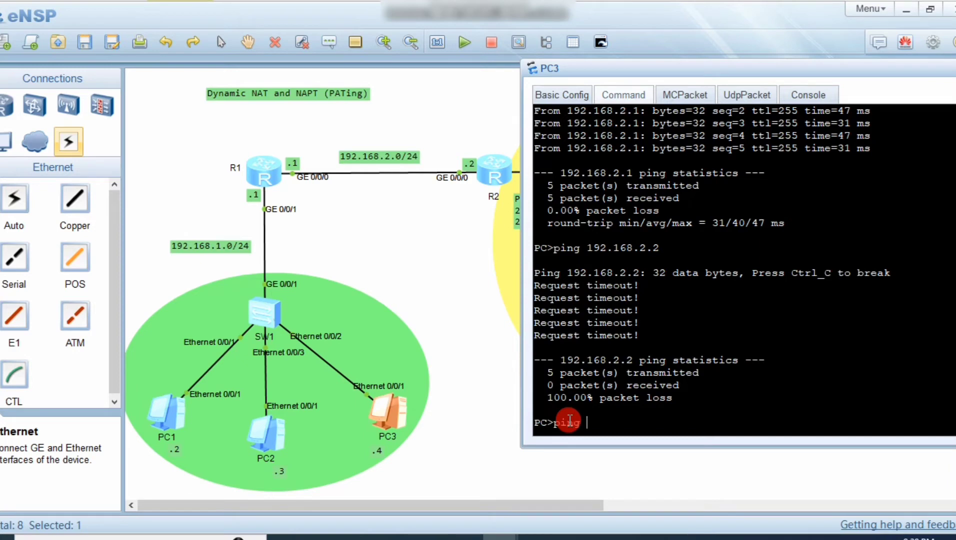
type("200.0.0.1")
key("Return")
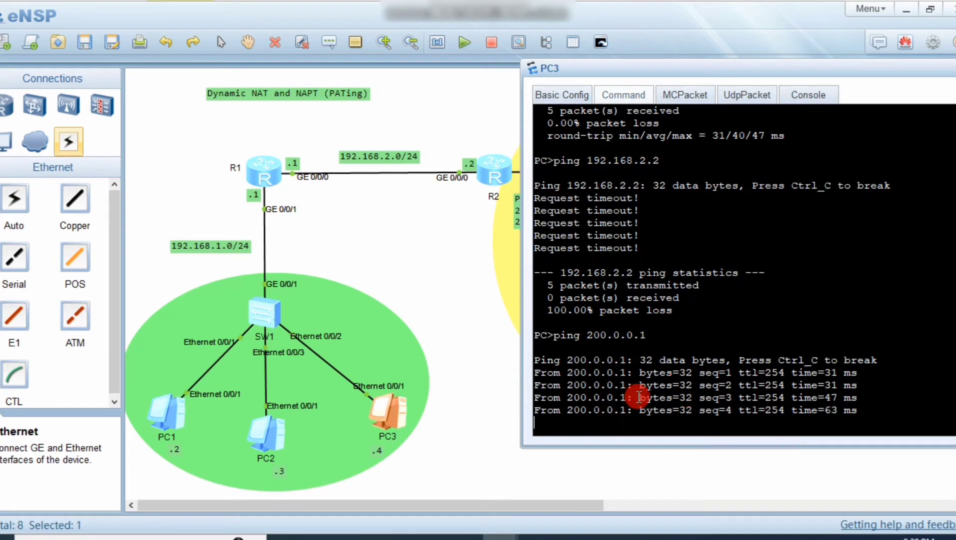
Rerun PC2's ping to 200.0.0.2 and return to the topology.
left_click(458, 351)
double_click(272, 443)
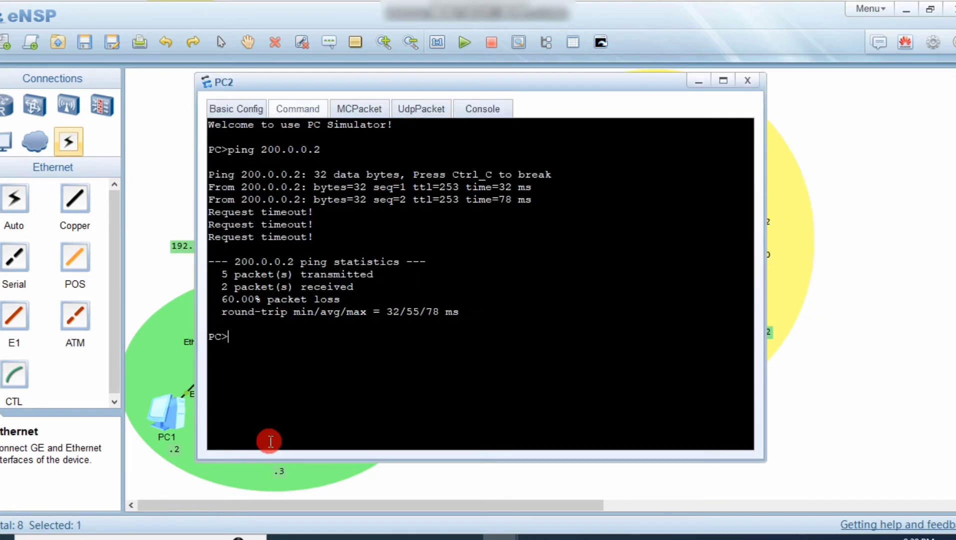
key("Up")
key("Return")
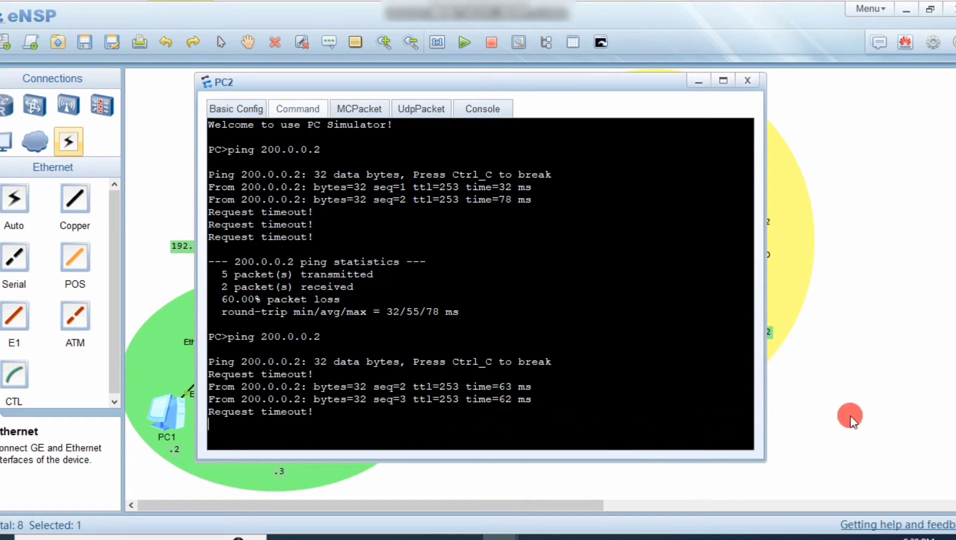
left_click(850, 416)
Run display nat session all in R2's console.
double_click(496, 167)
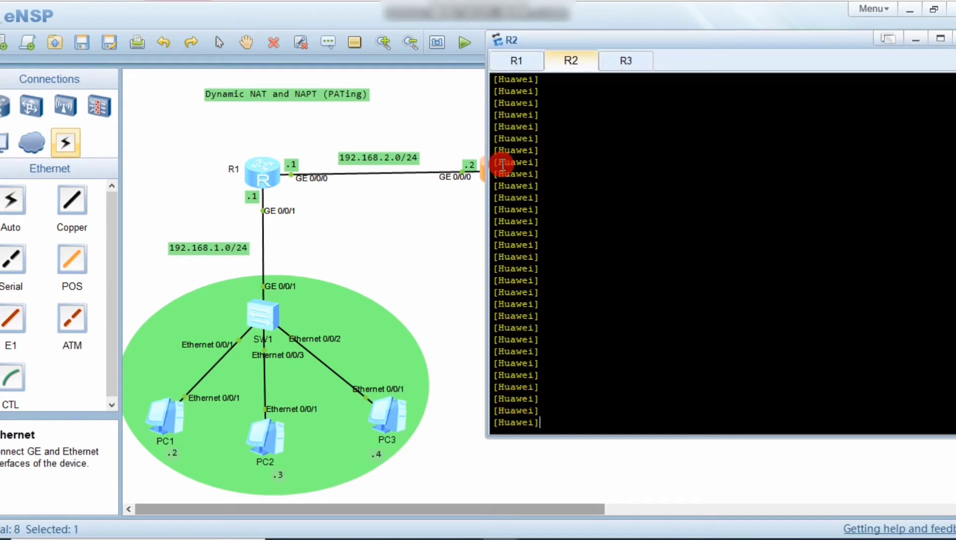
type("display nat session all")
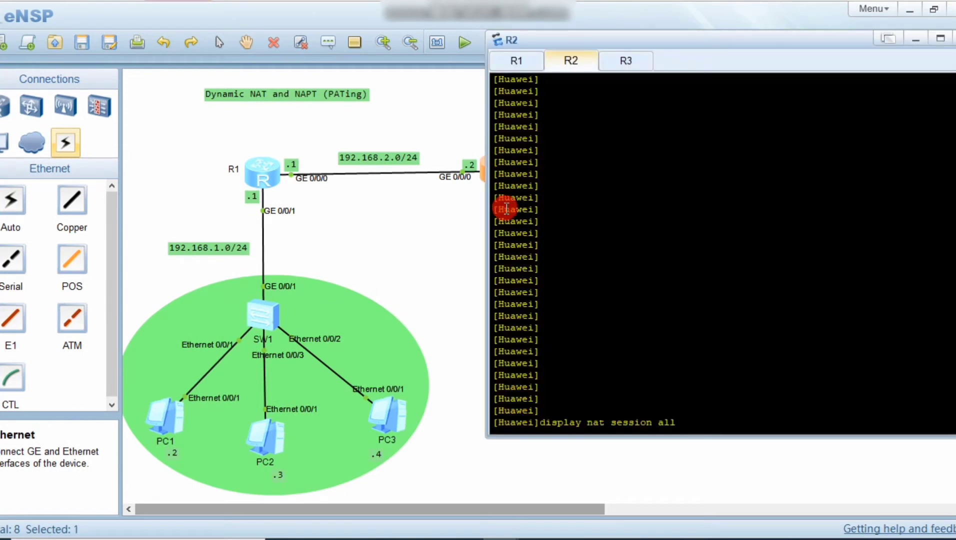
key("Return")
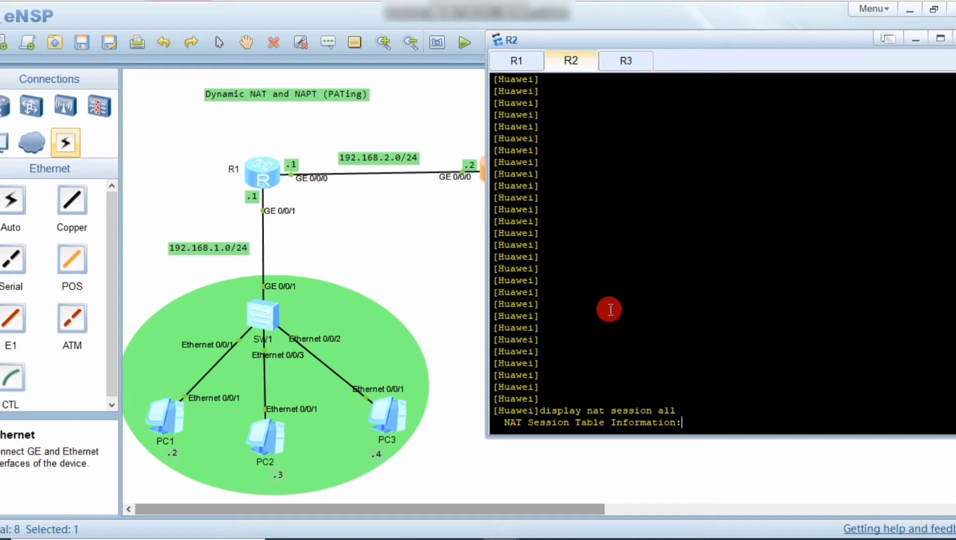
left_click_drag(544, 44, 679, 58)
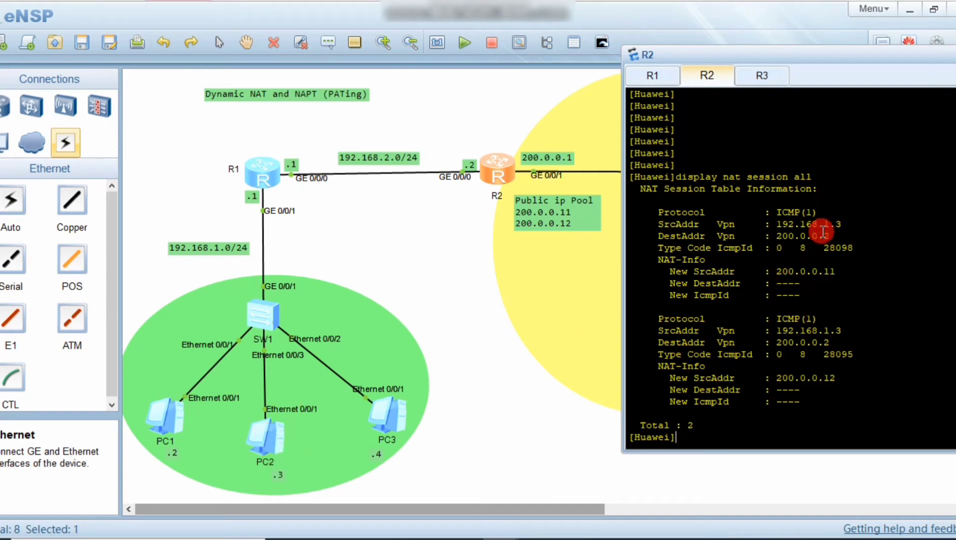
Highlight the private source, translated 200.0.0.11 and 200.0.0.12 addresses, and the 2-session total.
left_click_drag(775, 224, 739, 235)
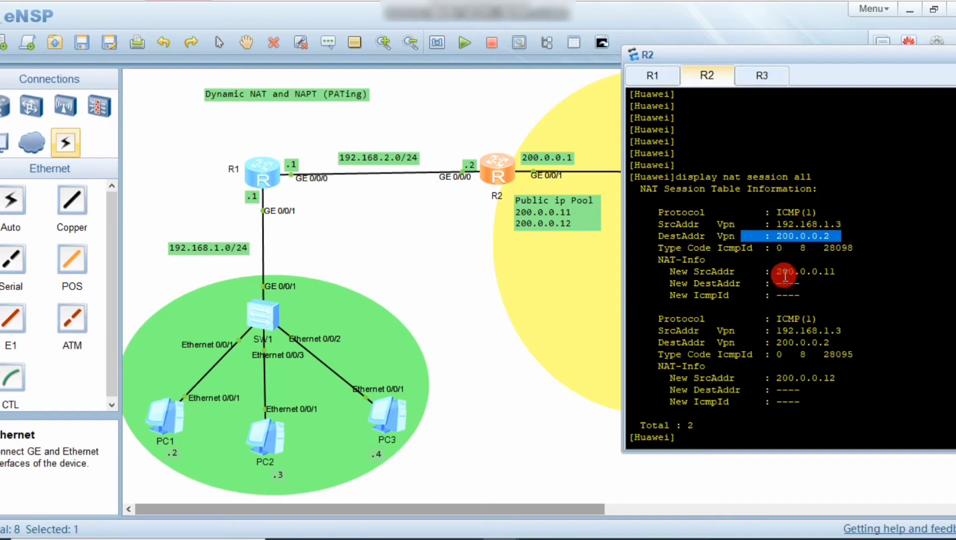
left_click_drag(776, 271, 840, 268)
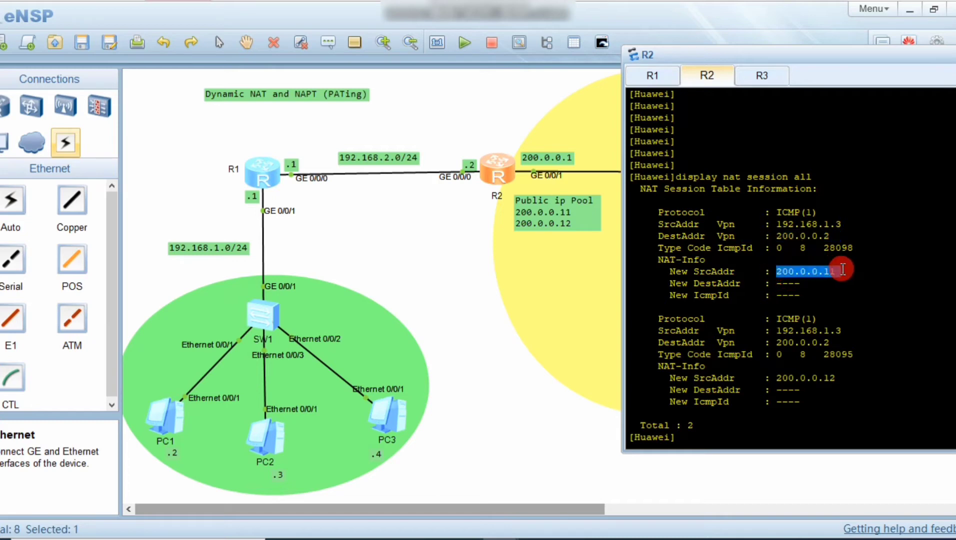
left_click_drag(842, 378, 660, 404)
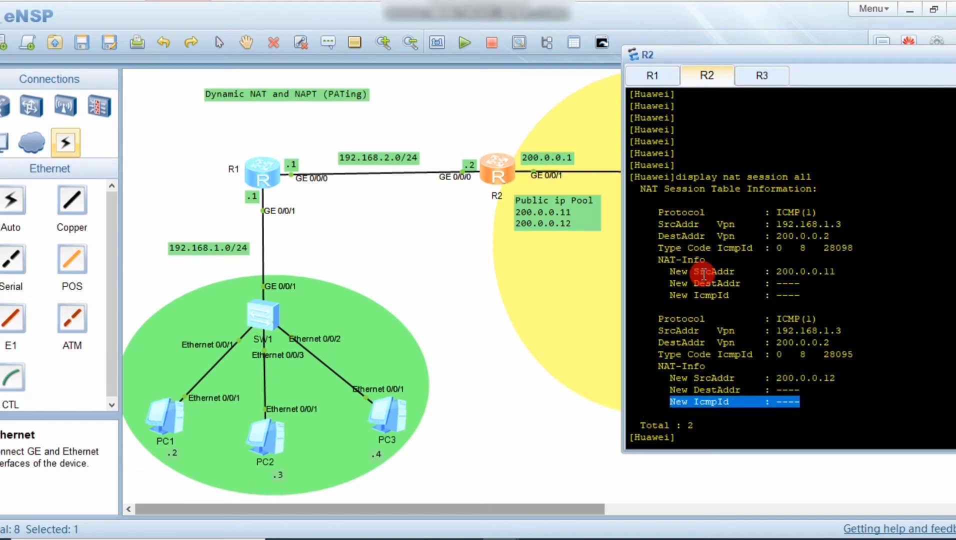
left_click_drag(718, 425, 628, 423)
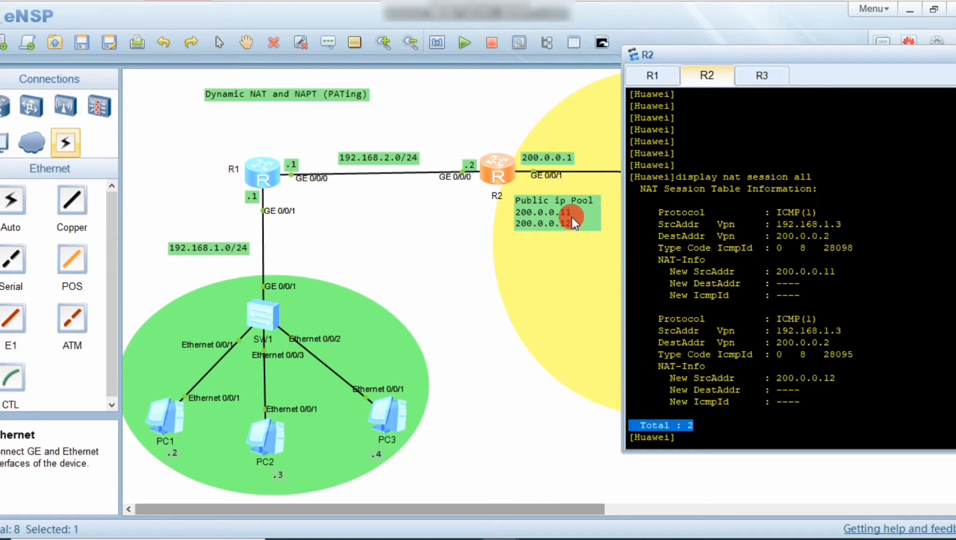
left_click(716, 431)
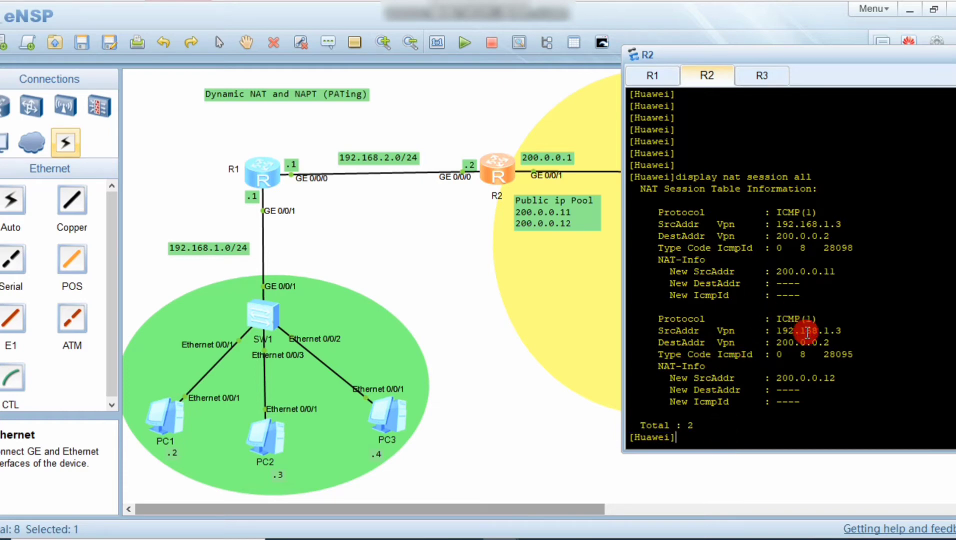
left_click_drag(847, 273, 752, 271)
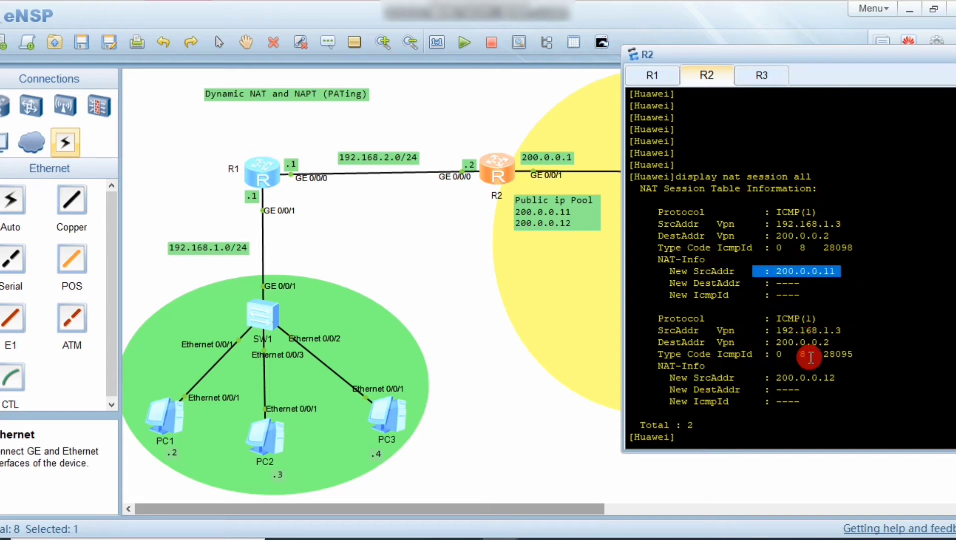
left_click(844, 344)
Highlight the second session's destination and 200.0.0.12, then move the Public ip Pool label.
left_click_drag(844, 344, 757, 352)
left_click_drag(845, 378, 744, 377)
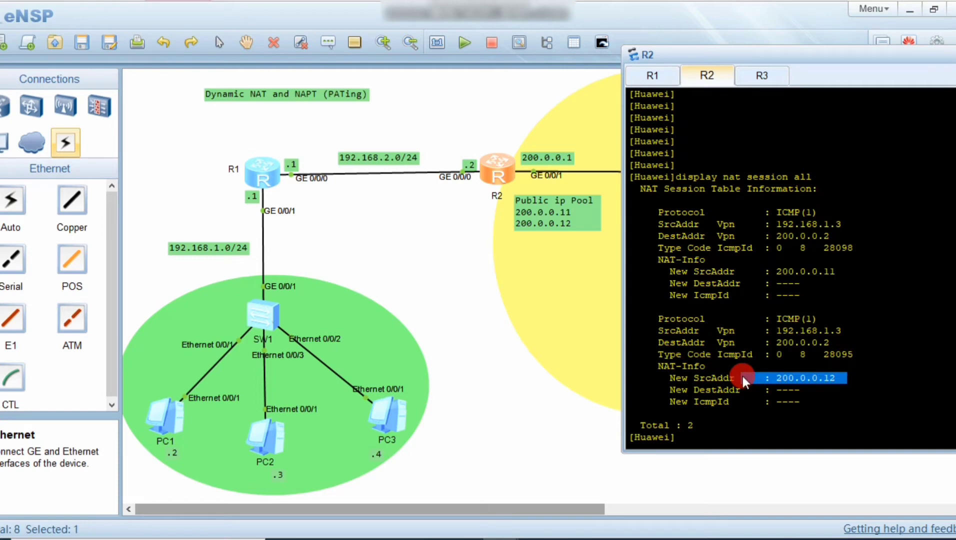
left_click(529, 406)
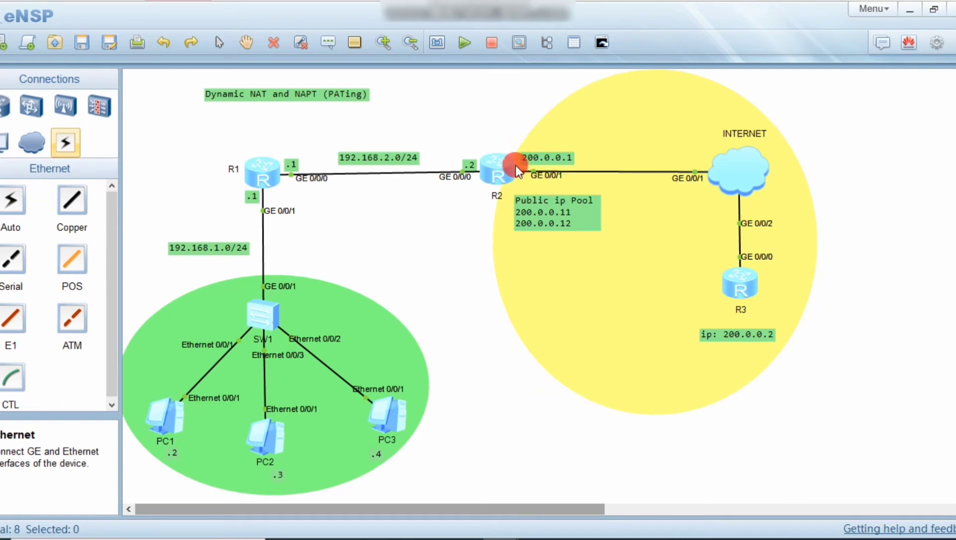
left_click_drag(535, 222, 552, 205)
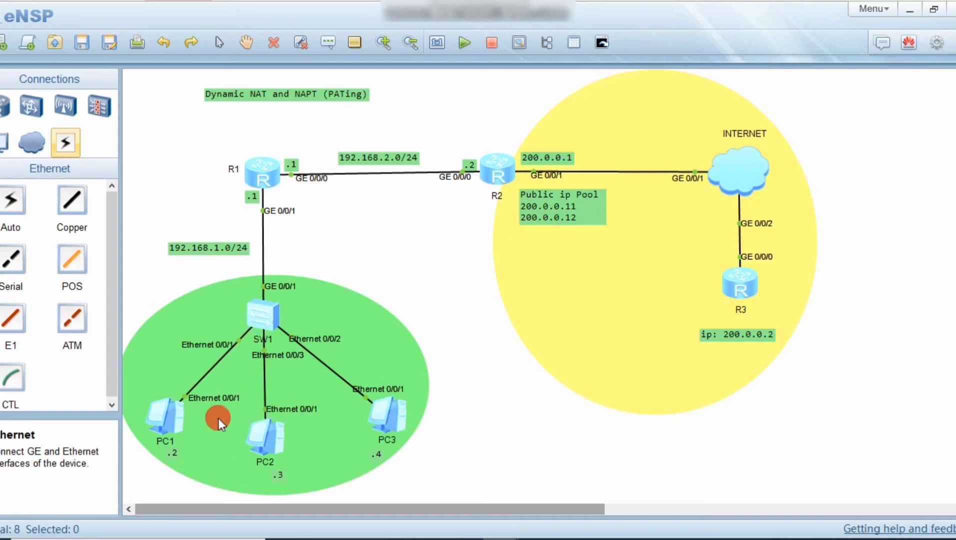
Enter R2's GigabitEthernet 0/0/1 interface view.
double_click(511, 168)
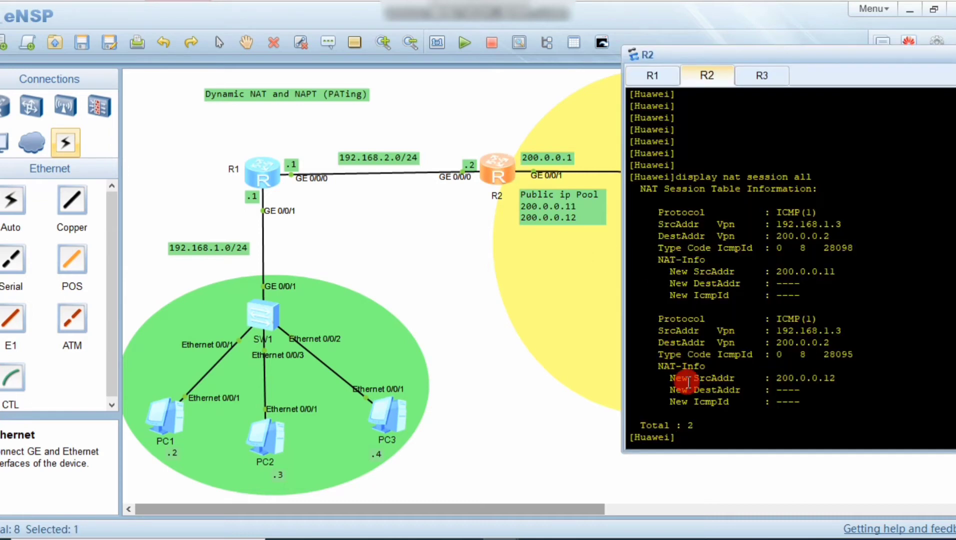
scroll(728, 428, "down", 1)
key("Return")
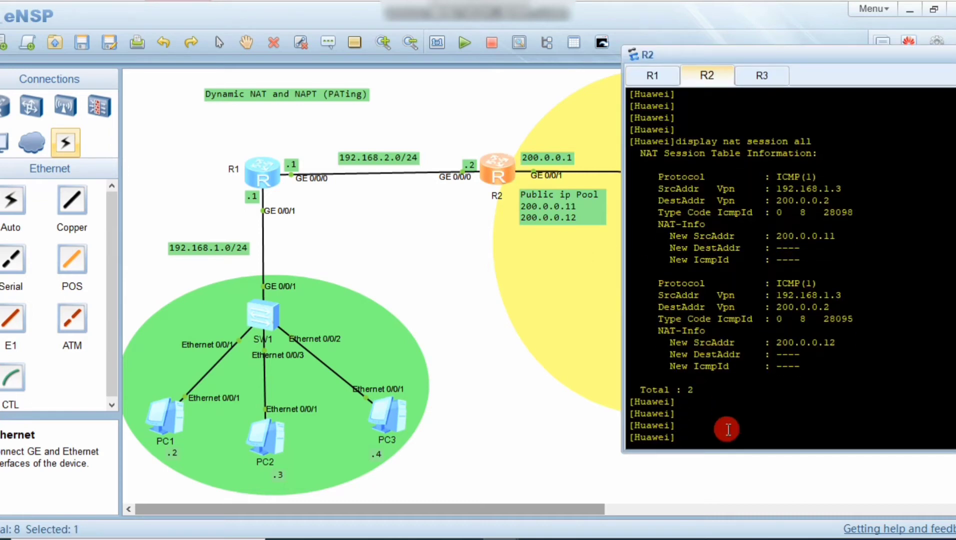
type("int")
key("Tab")
type("g")
key("Tab")
type("0/0/")
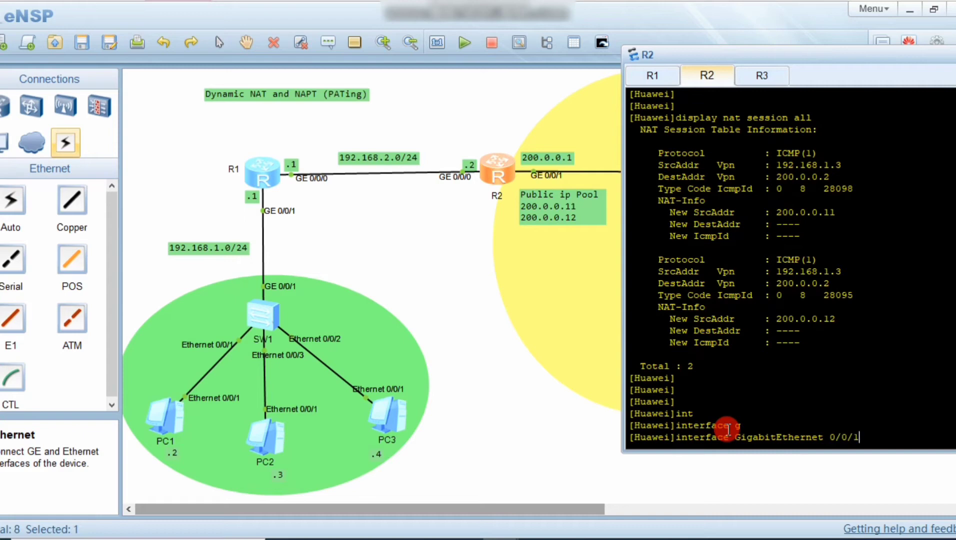
key("Return")
Run undo nat outbound 2000 address-group 1 on the interface.
type("und")
key("Tab")
type("n")
key("Tab")
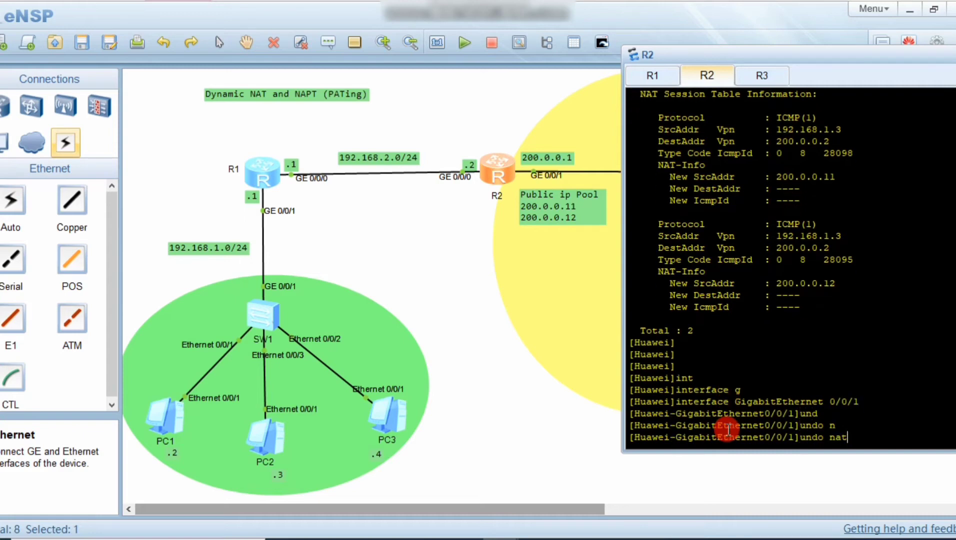
type("ad")
key("Tab")
key("BackSpace")
key("BackSpace")
type("ou")
key("Tab")
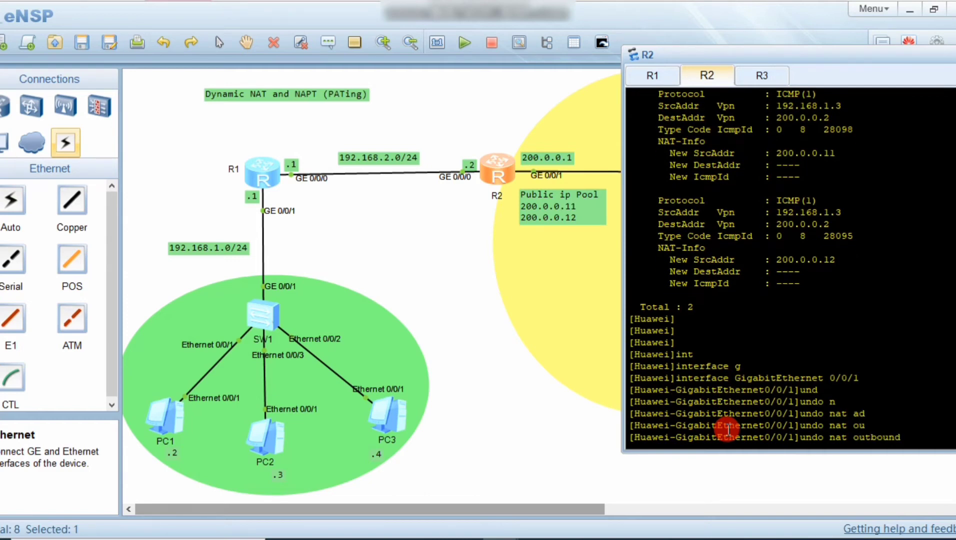
type("2000 a")
key("Tab")
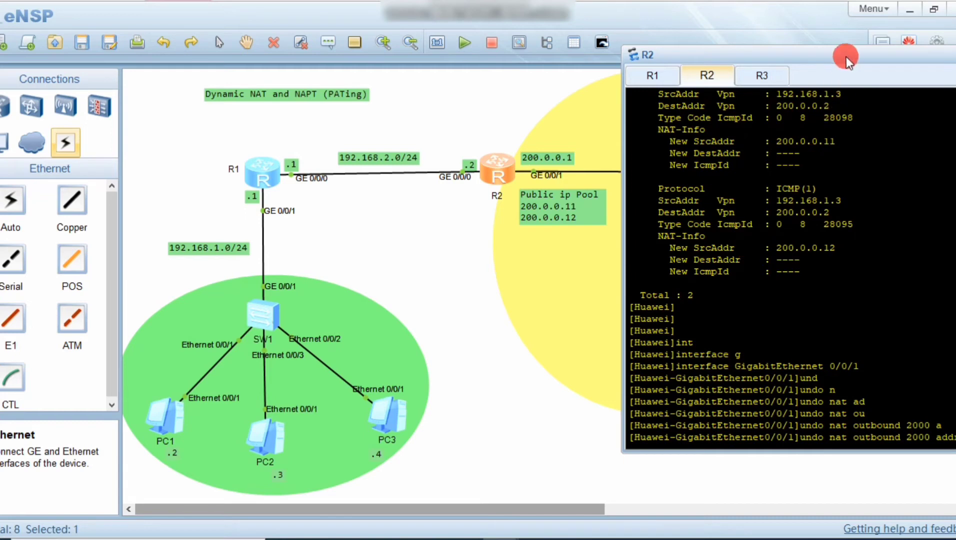
left_click_drag(842, 57, 713, 64)
type("1")
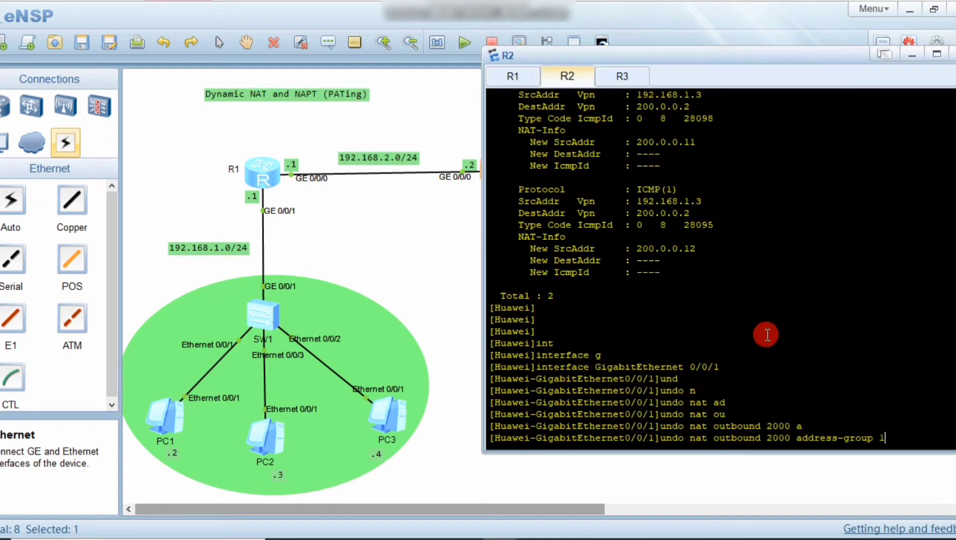
key("Return")
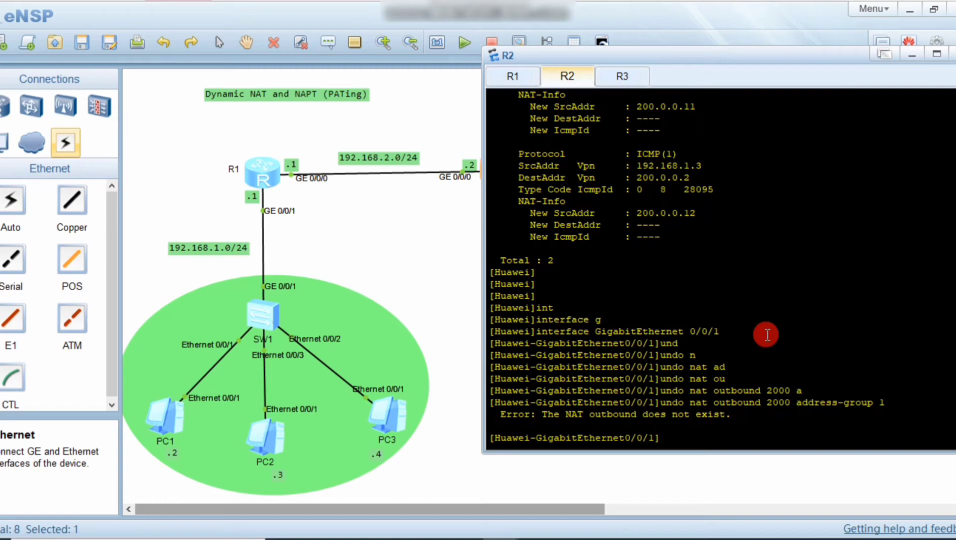
Repeat the undo command with no-pat appended to remove the no-pat rule.
key("Up")
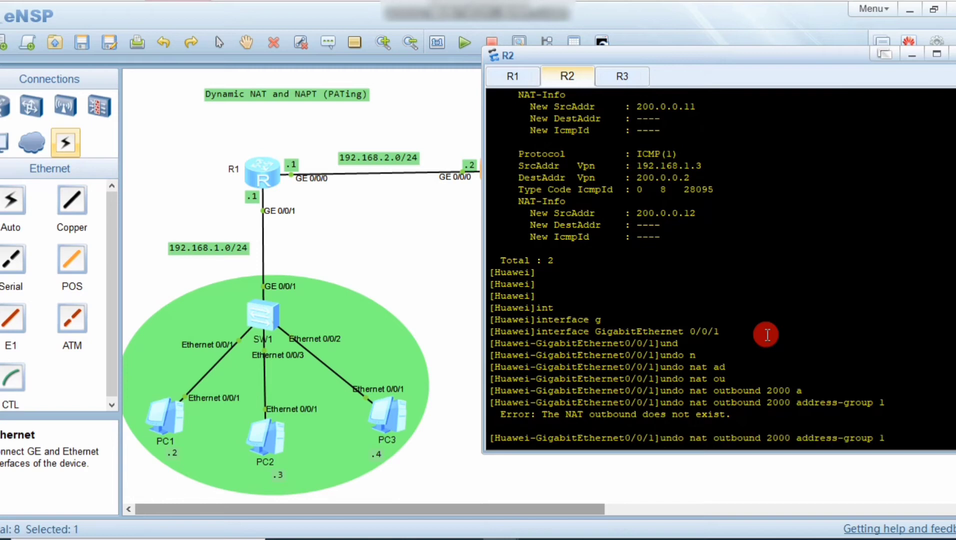
type("no")
key("Tab")
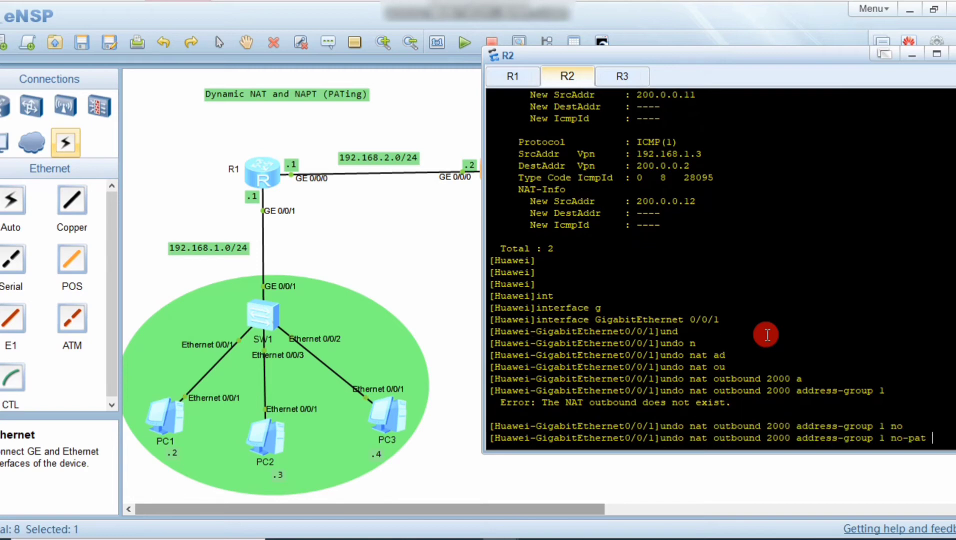
key("Return")
key("Return")
key("Return")
key("Return")
key("Return")
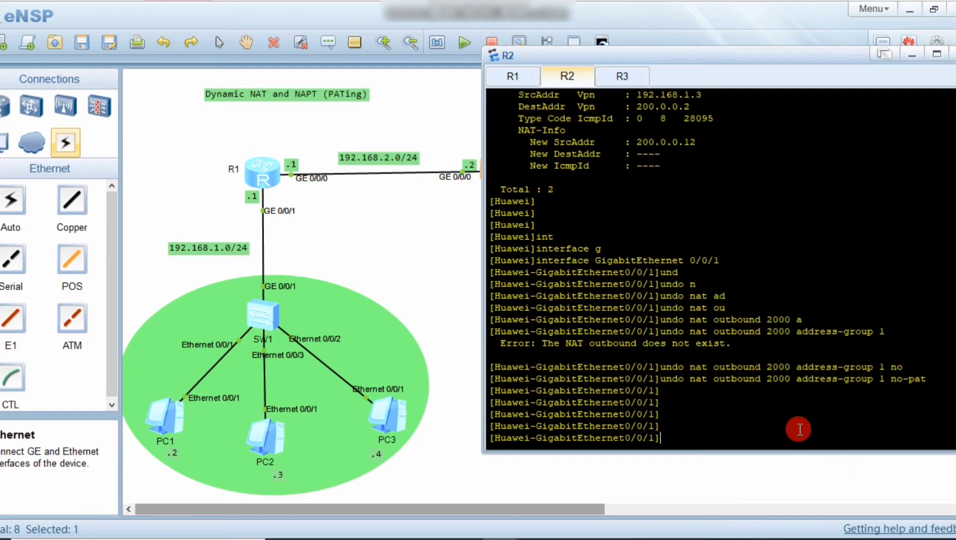
left_click_drag(690, 332, 892, 332)
mouse_move(897, 394)
left_mouse_down()
mouse_move(892, 380)
mouse_move(929, 380)
mouse_move(897, 380)
left_mouse_up()
Apply nat outbound 2000 address-group 1 on GE0/0/1 without no-pat.
double_click(897, 380)
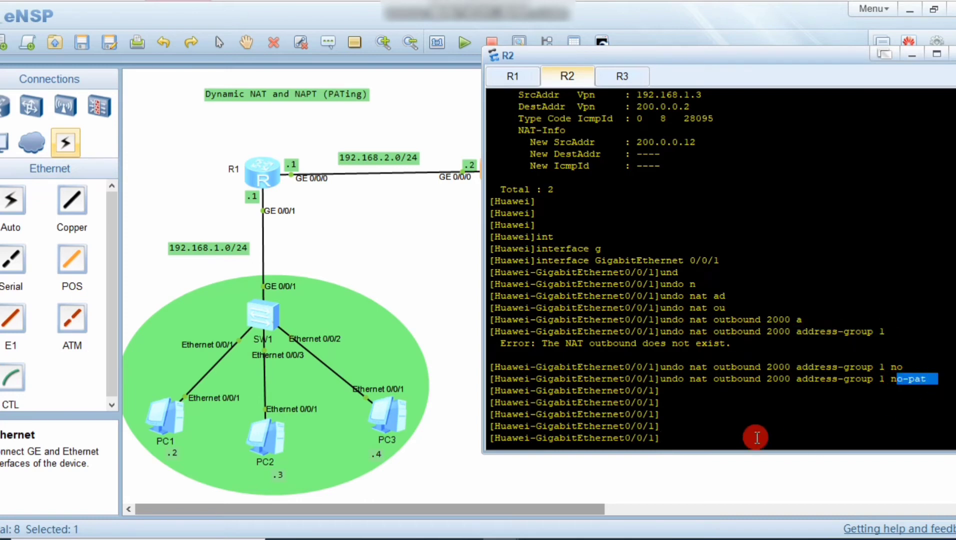
left_click(733, 420)
type("n")
key("Tab")
type("ad")
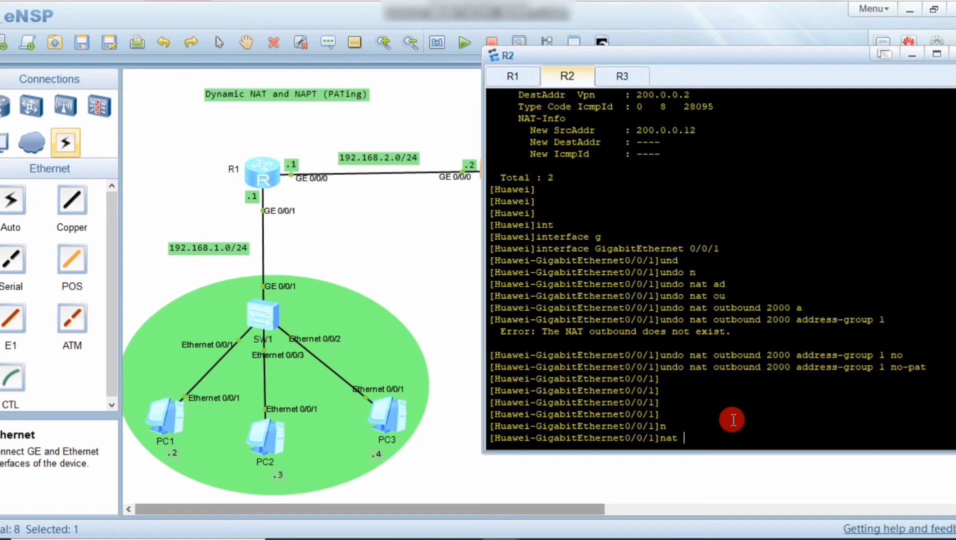
key("Tab")
key("BackSpace")
key("BackSpace")
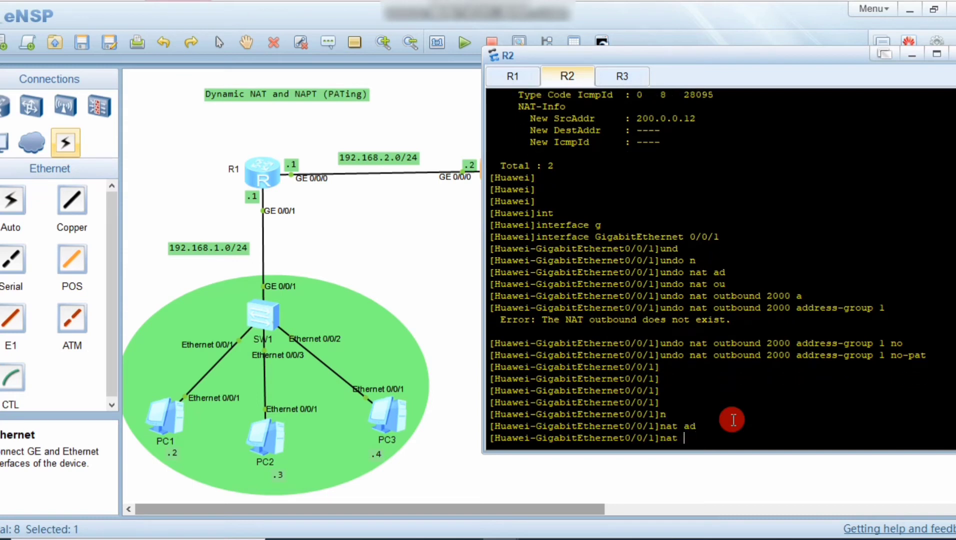
type("ou")
key("Tab")
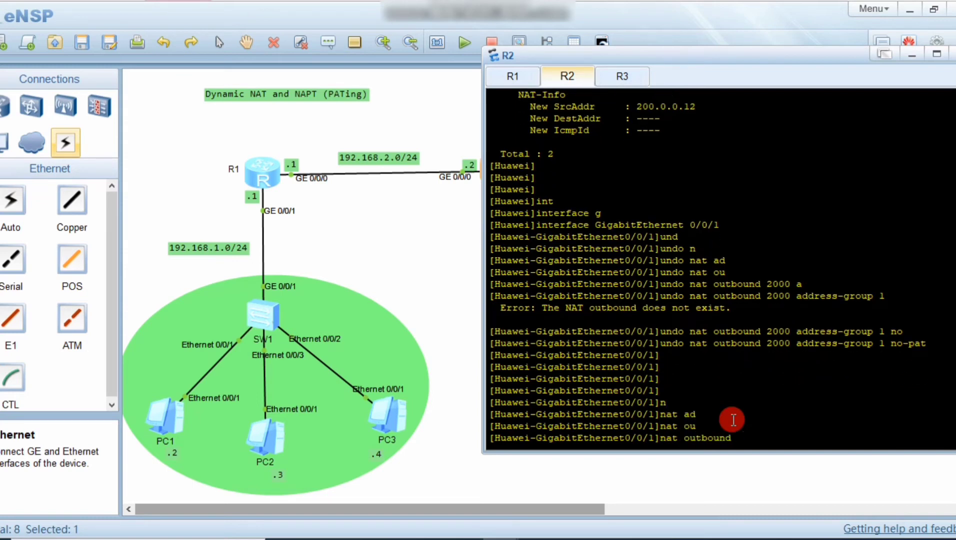
type("2000 ad")
key("Tab")
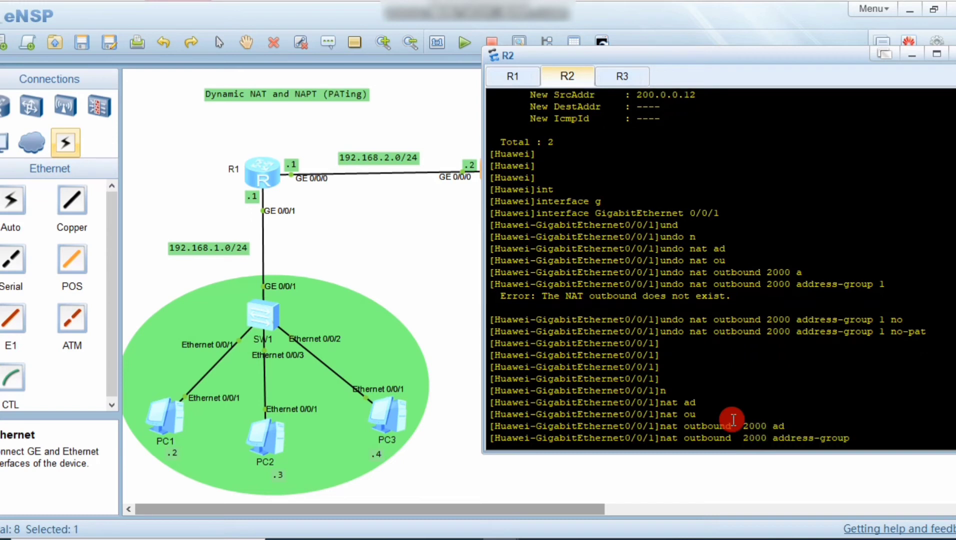
type("1")
key("Return")
Compare the new command with the earlier no-pat keyword, then return to the topology.
left_click_drag(660, 426, 907, 421)
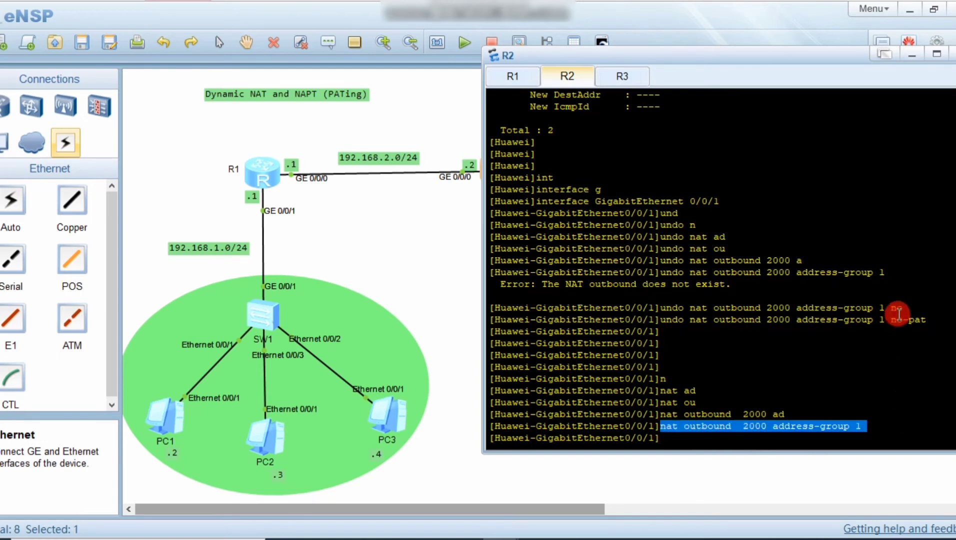
left_click(872, 429)
left_click_drag(660, 426, 860, 426)
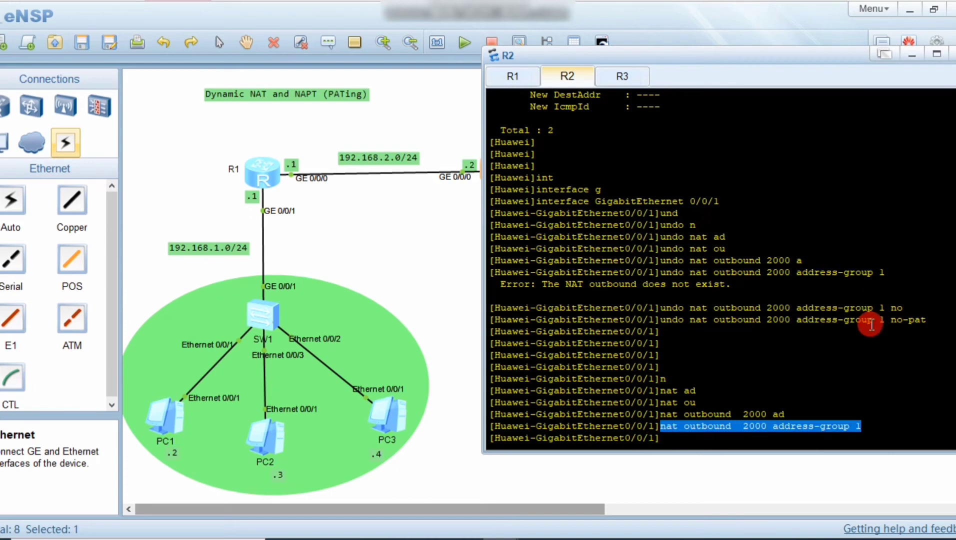
left_click_drag(891, 319, 931, 321)
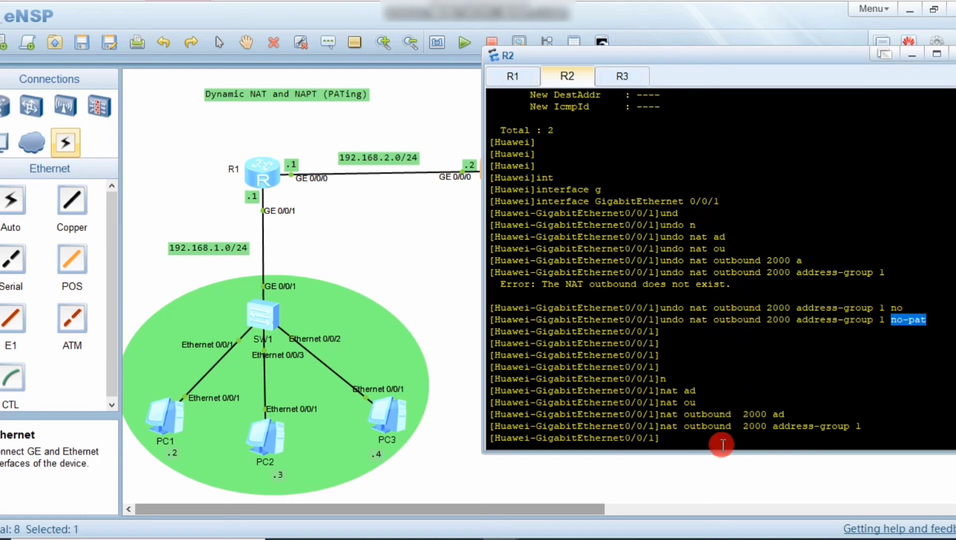
left_click(434, 257)
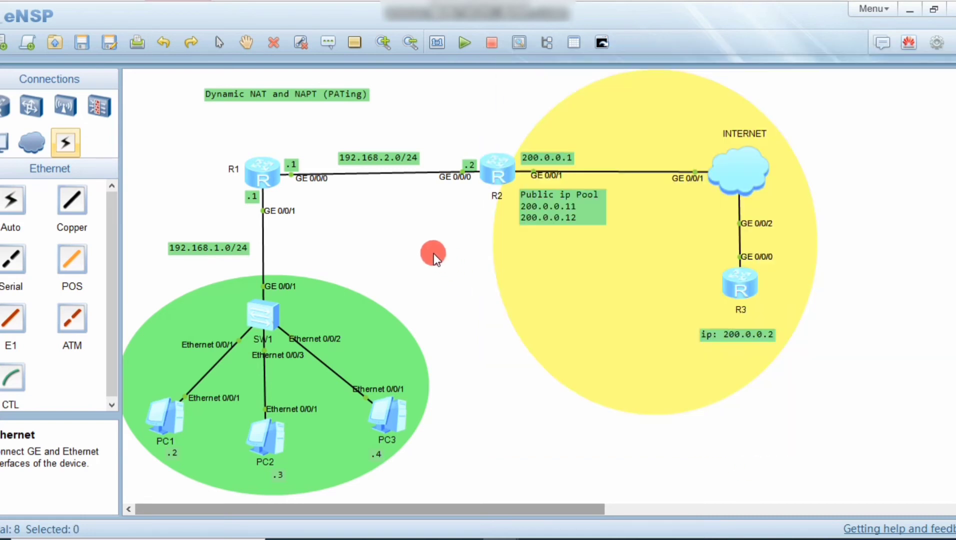
Rerun the ping to 200.0.0.2 from PC1.
double_click(171, 415)
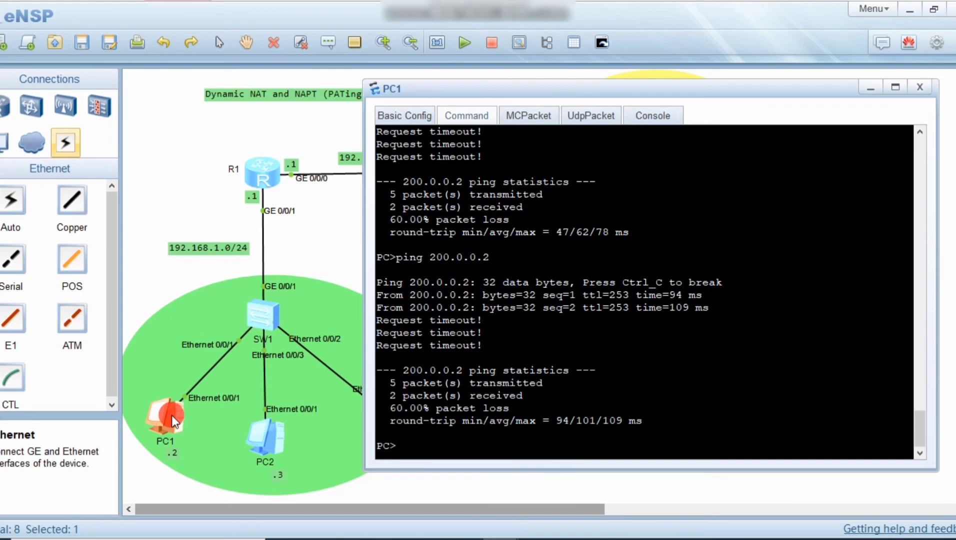
key("Up")
key("Return")
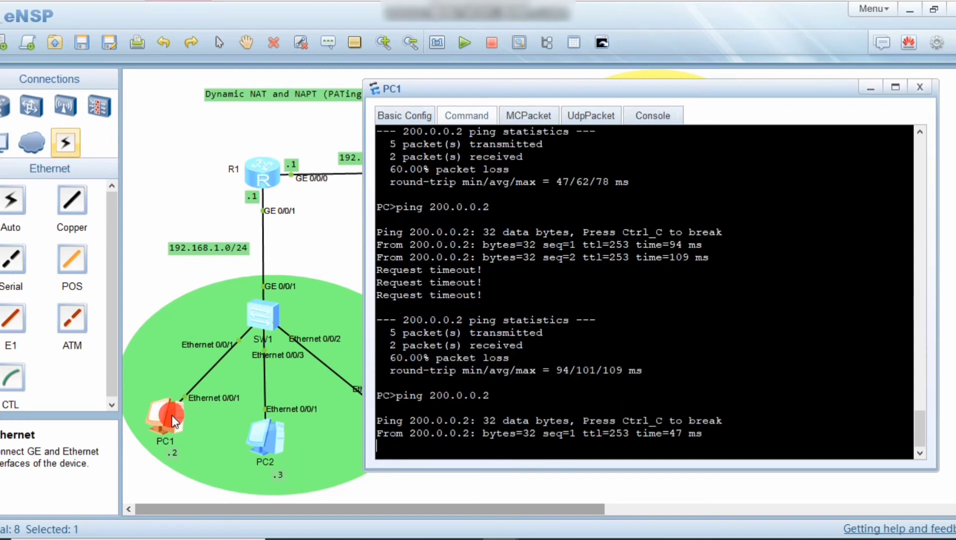
left_click(406, 362)
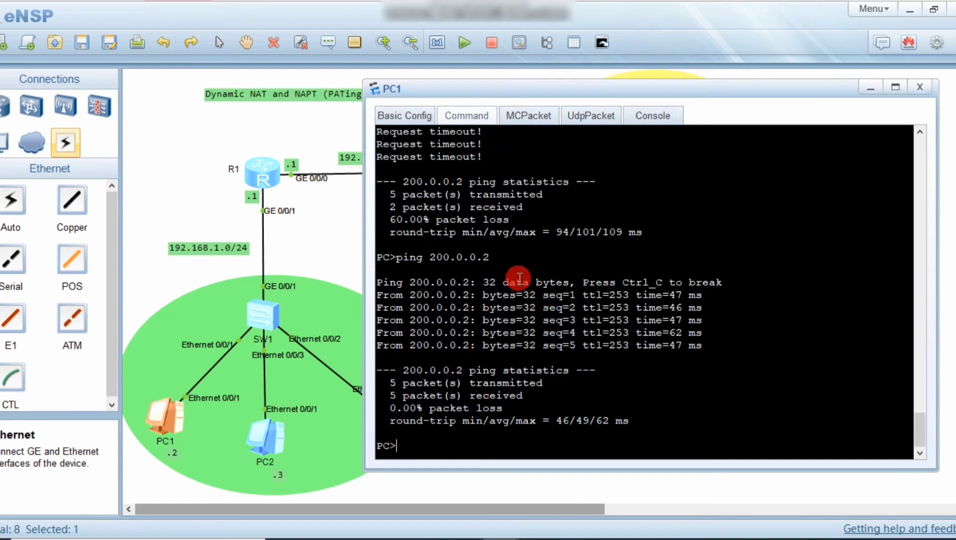
left_click(331, 251)
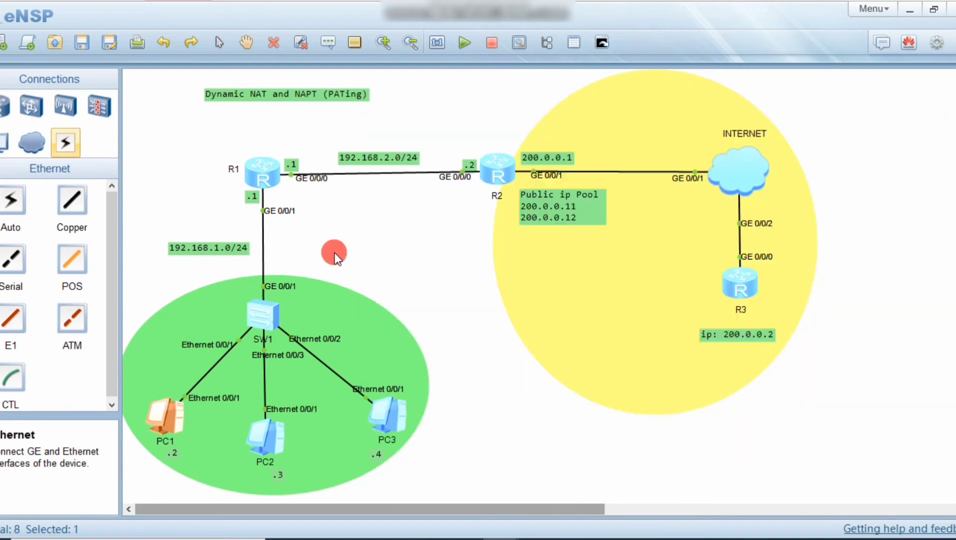
Rerun the ping to 200.0.0.2 from PC2.
double_click(264, 454)
key("Up")
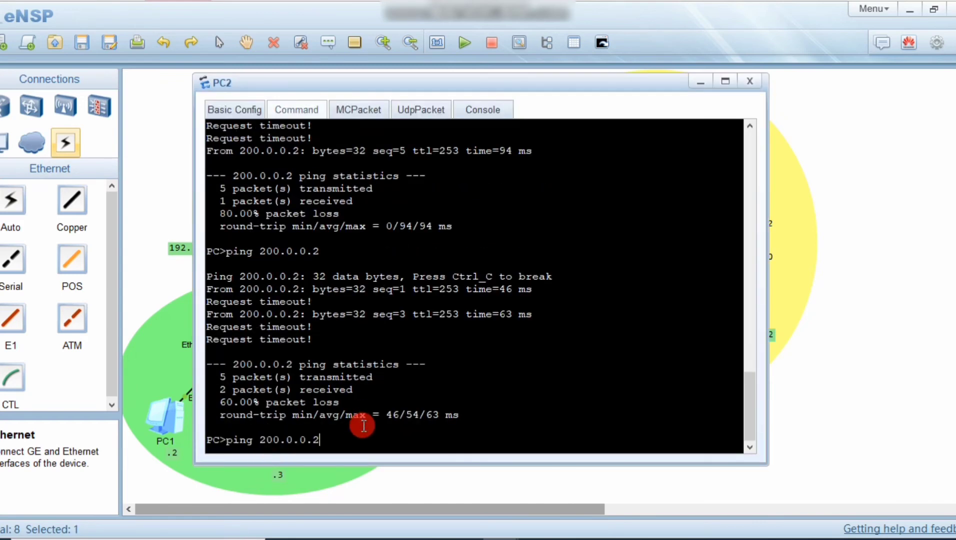
key("Return")
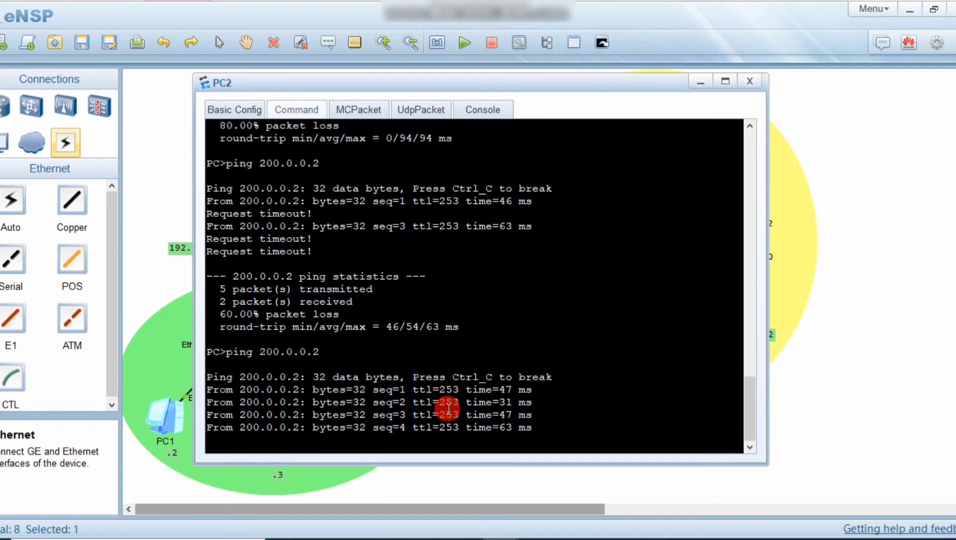
left_click(538, 493)
Change PC3's recalled ping target to 200.0.0.2 and run it.
double_click(403, 409)
left_click(561, 420)
key("Up")
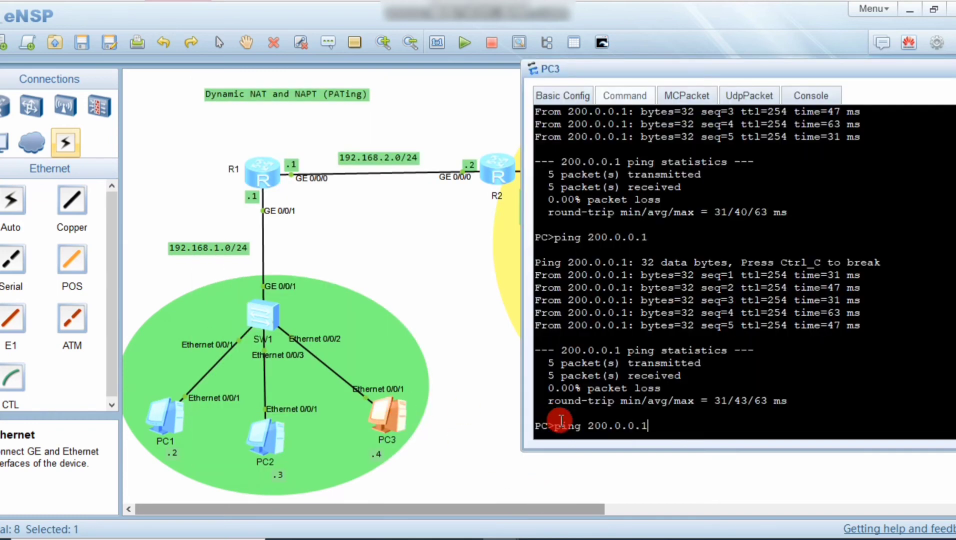
key("BackSpace")
type("2")
key("Return")
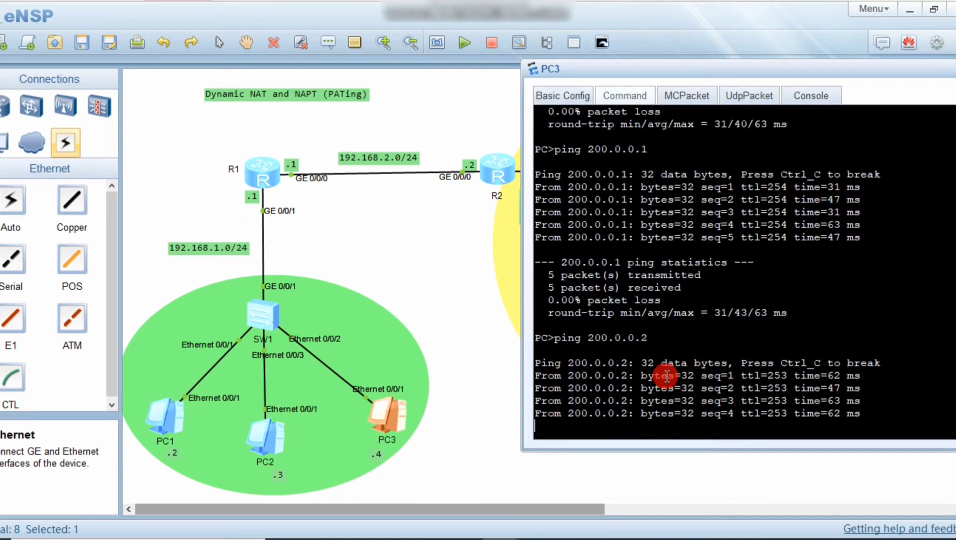
left_click_drag(593, 68, 692, 67)
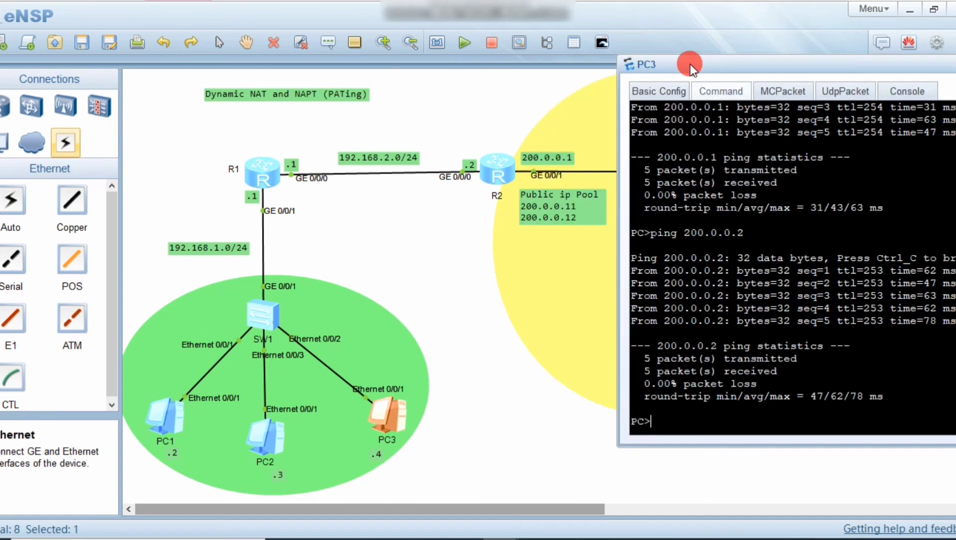
left_click(501, 160)
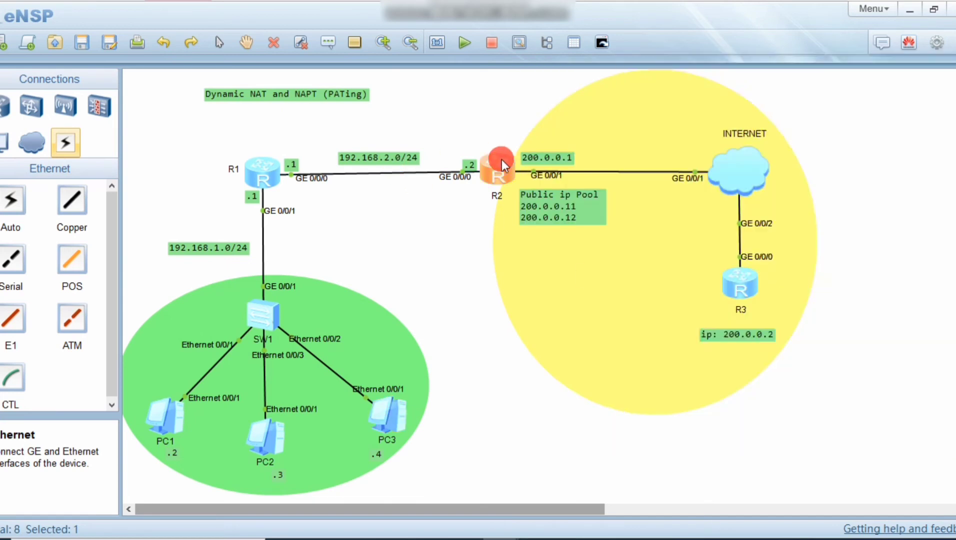
Quit R2's interface view with q and run display nat session all.
double_click(500, 160)
type("q")
key("Return")
key("Return")
key("Return")
key("Return")
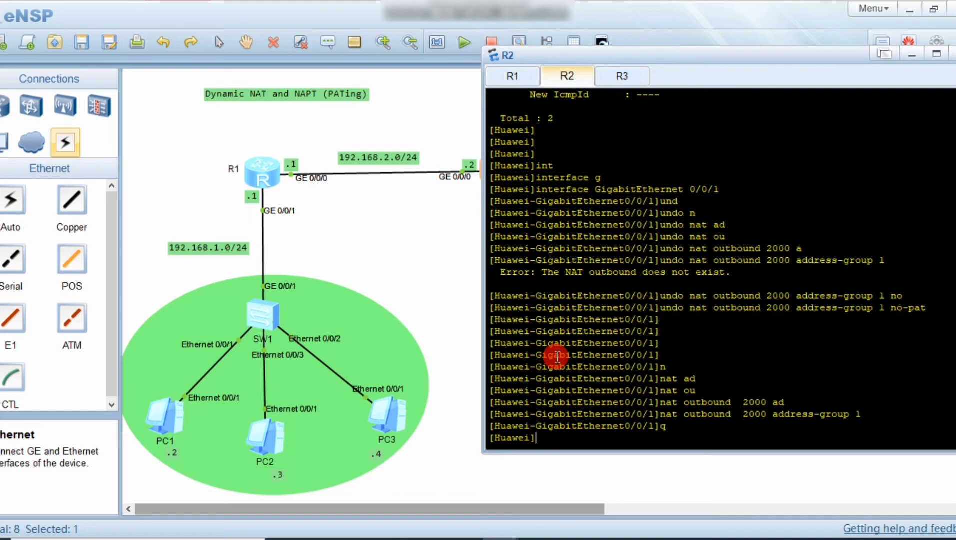
type("dis na")
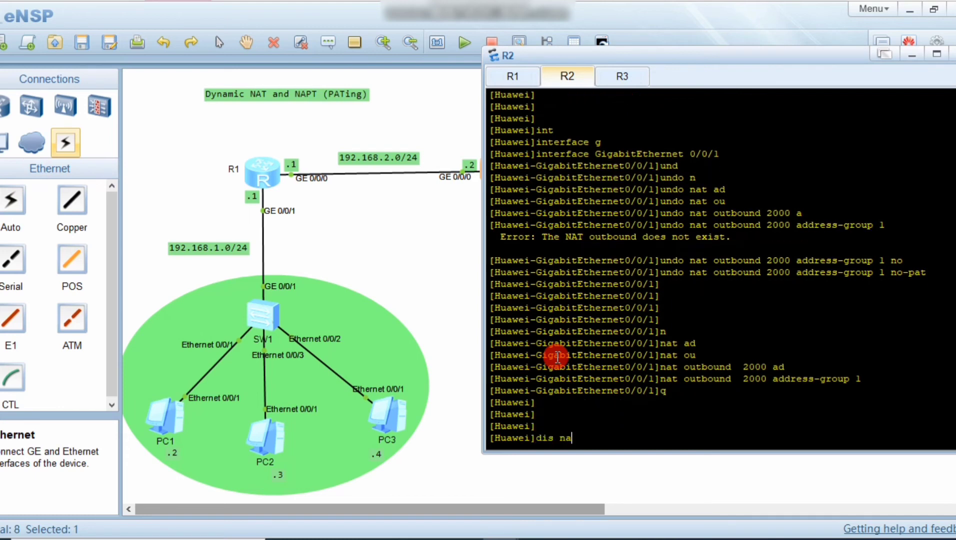
key("Tab")
type("s")
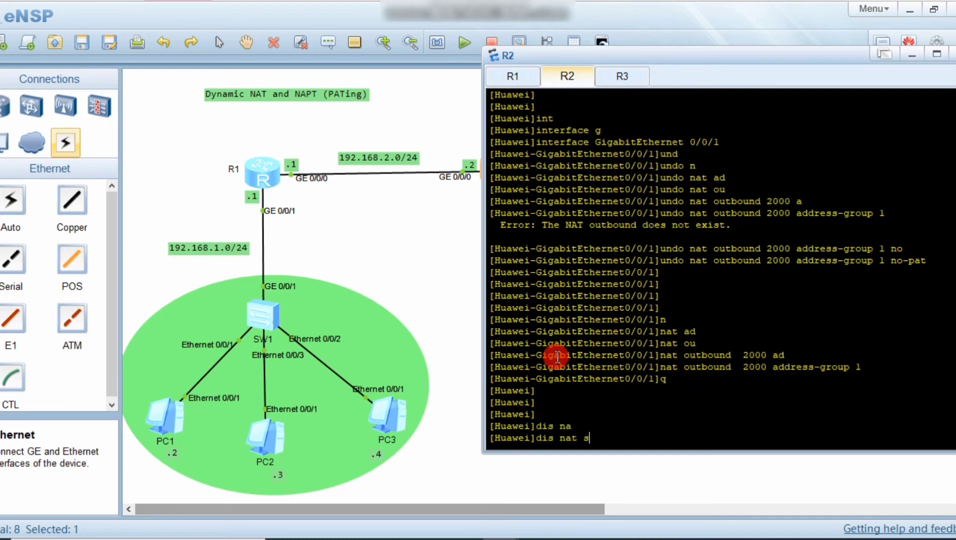
type("es")
key("Tab")
type("s")
key("Tab")
type("a")
key("Tab")
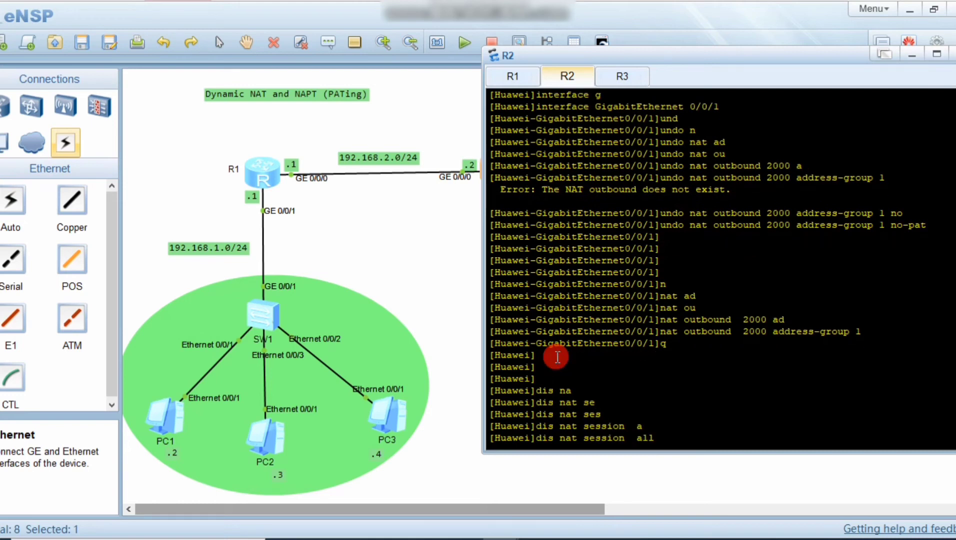
key("Return")
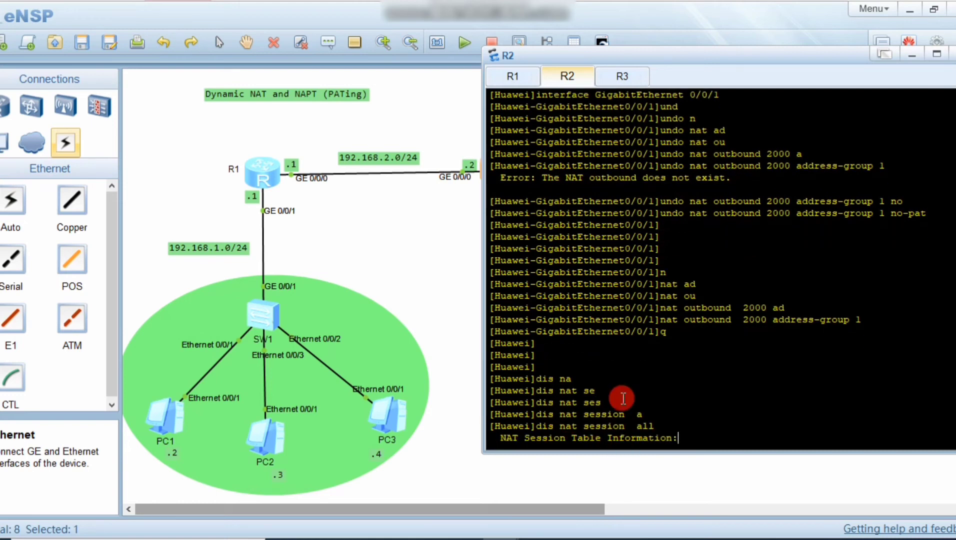
left_click_drag(183, 410, 176, 405)
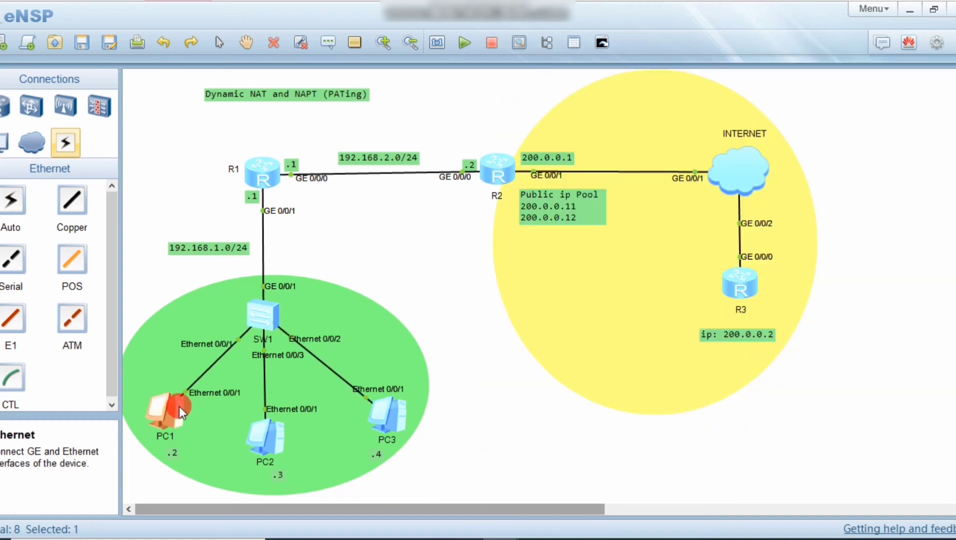
Page the session table and highlight source 192.168.1.4, its translated address and ICMP ID 10253.
double_click(505, 167)
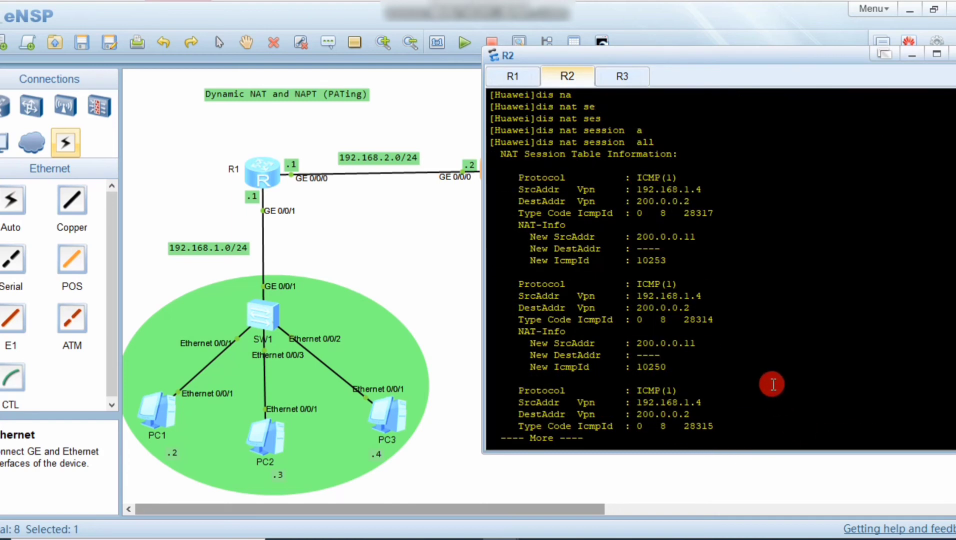
key("Return")
key("Return")
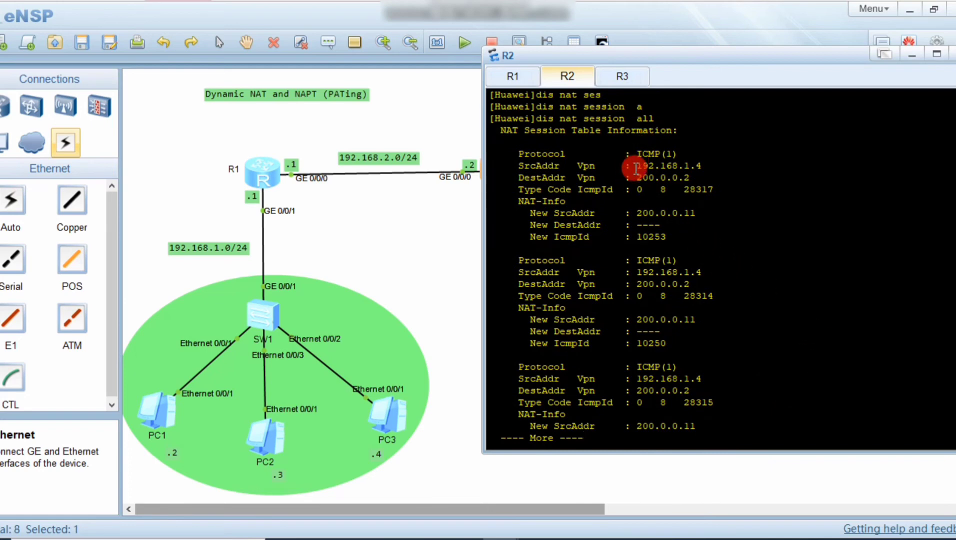
left_click_drag(635, 166, 709, 165)
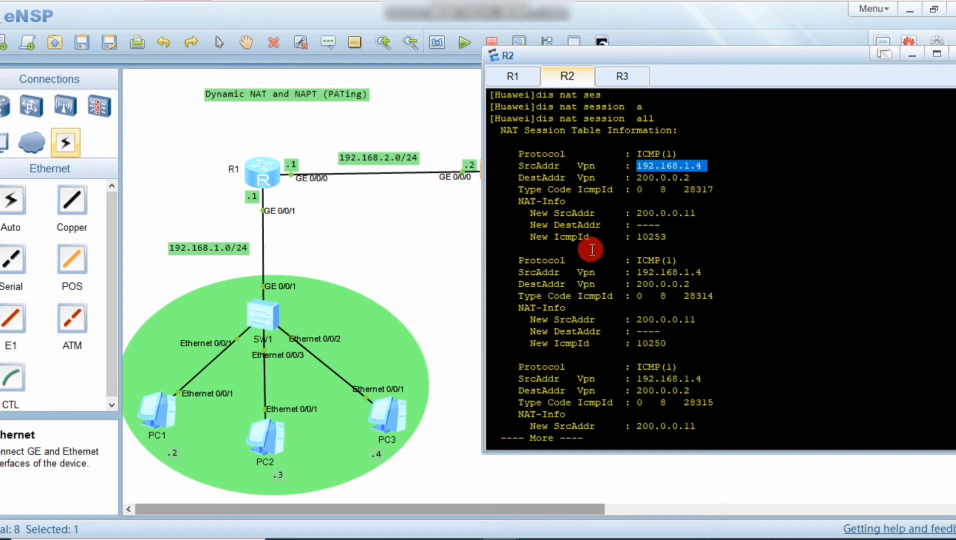
left_click(387, 235)
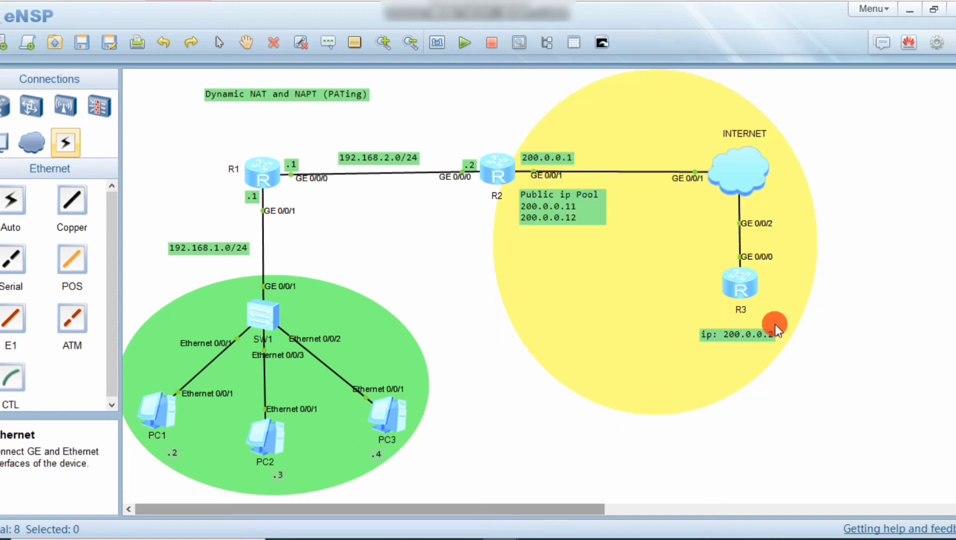
double_click(496, 167)
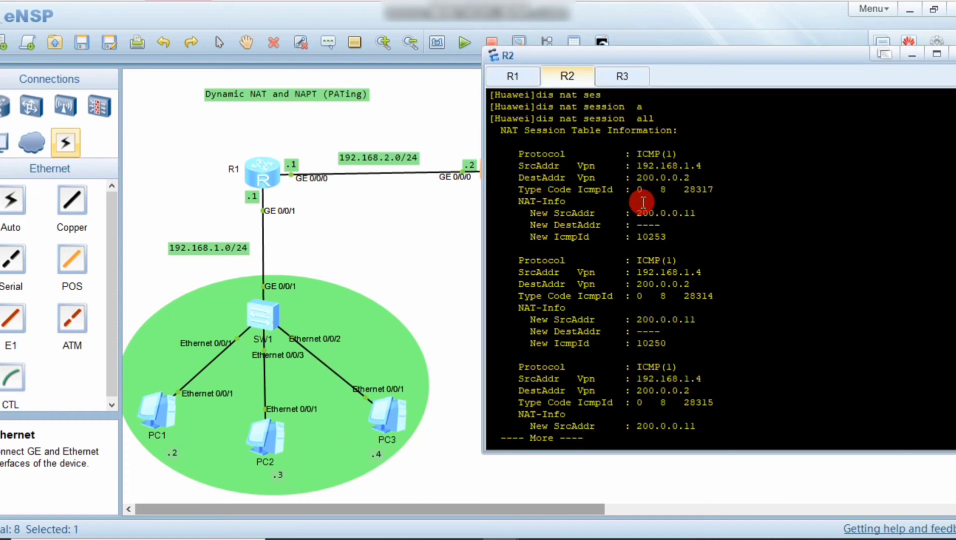
left_click_drag(636, 213, 672, 213)
left_click_drag(649, 54, 847, 66)
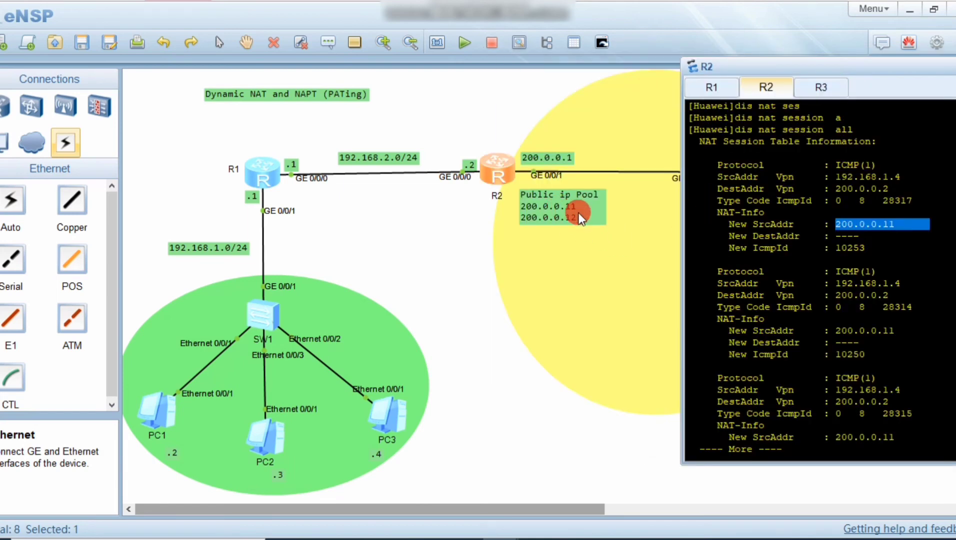
left_click_drag(868, 247, 826, 249)
left_click_drag(867, 70, 775, 56)
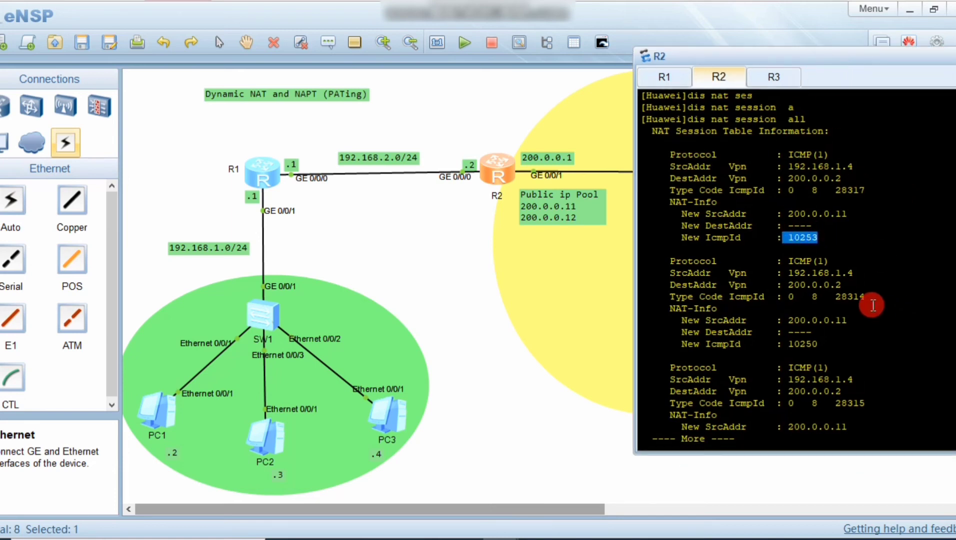
left_click(791, 274)
Highlight another session's 192.168.1.4, 200.0.0.11 and ICMP ID 10250, then page to Total : 5.
left_click_drag(790, 274, 853, 274)
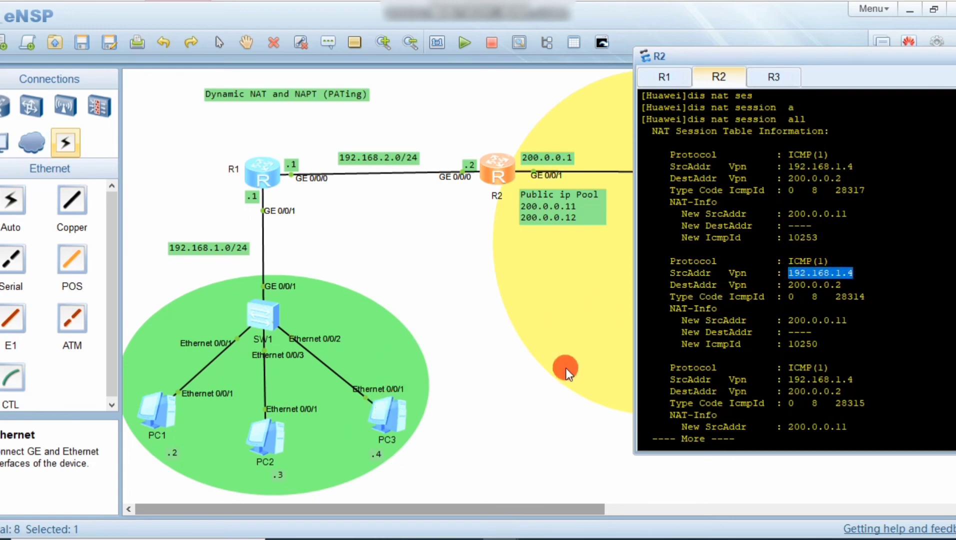
left_click_drag(853, 321, 747, 321)
left_click_drag(819, 346, 789, 344)
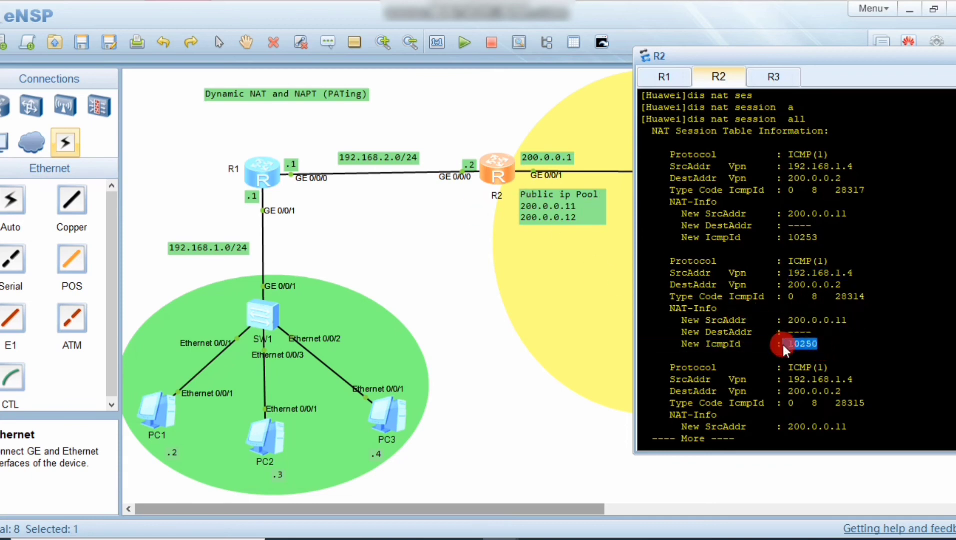
left_click(822, 369)
scroll(822, 369, "down", 3)
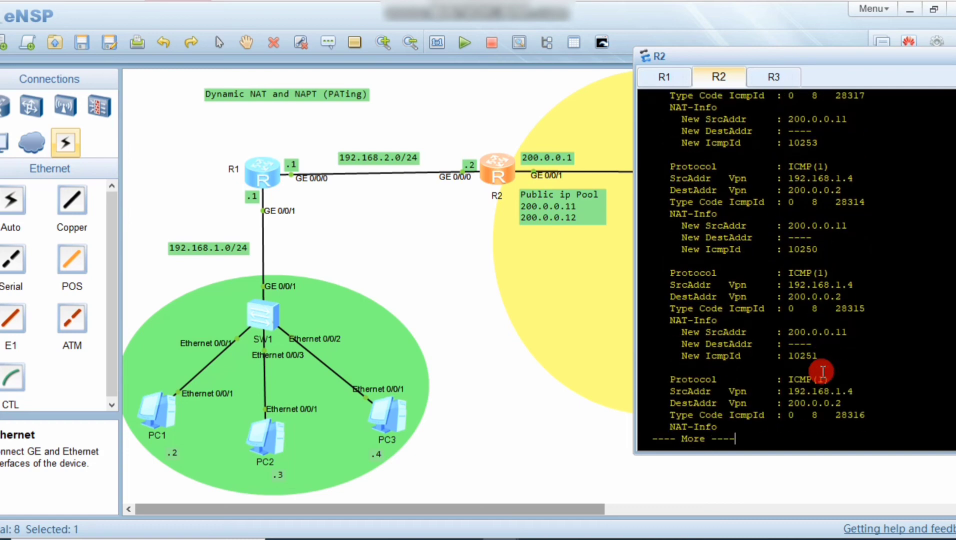
left_click_drag(822, 356, 746, 357)
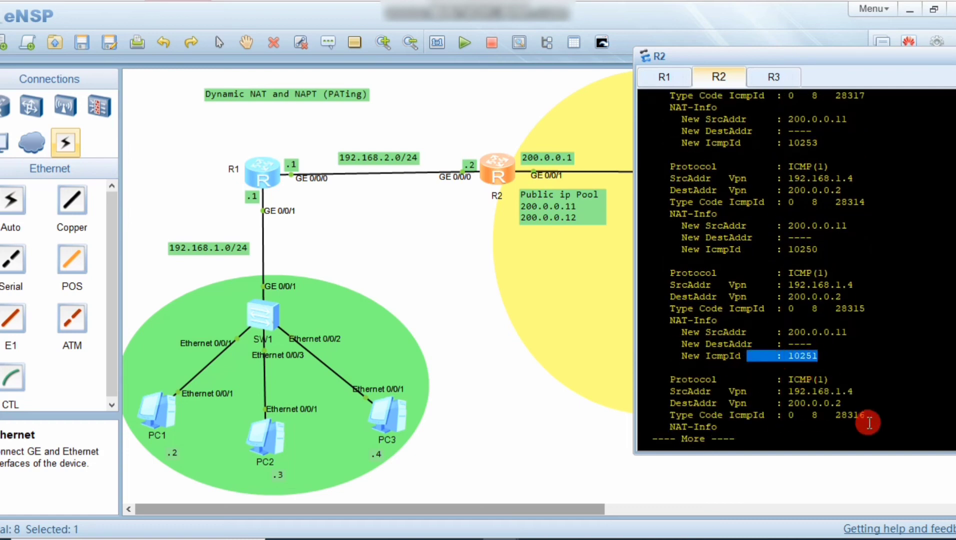
scroll(868, 423, "down", 3)
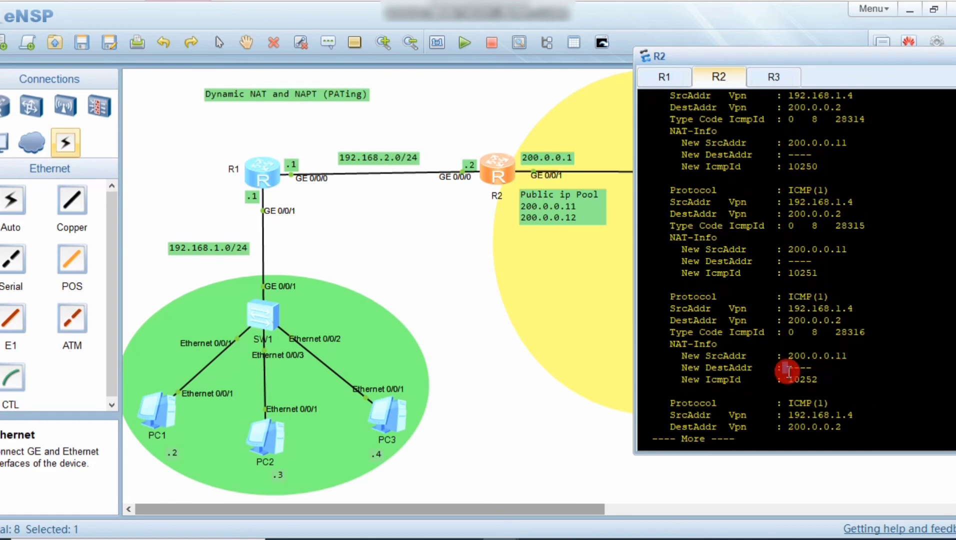
key("Return")
key("Return")
key("Return")
key("Return")
key("Return")
key("Return")
key("Return")
key("Return")
key("Return")
key("Return")
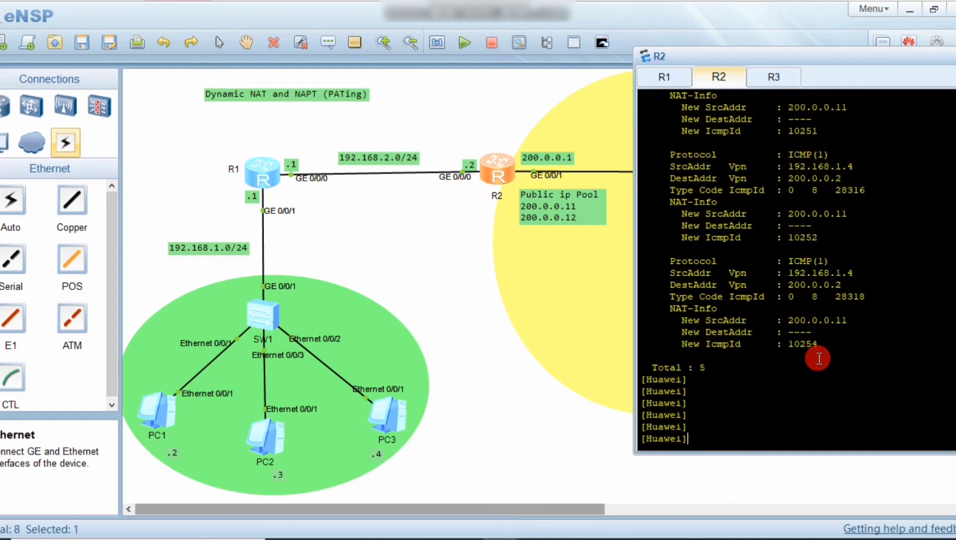
left_click(454, 366)
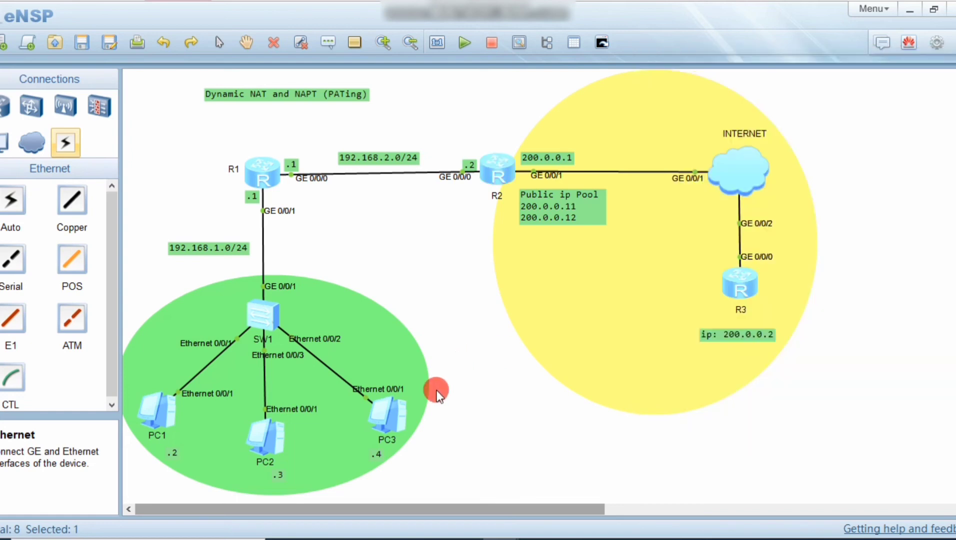
Rerun the ping to 200.0.0.2 from PC3 and then from PC2.
double_click(391, 423)
key("Up")
key("Return")
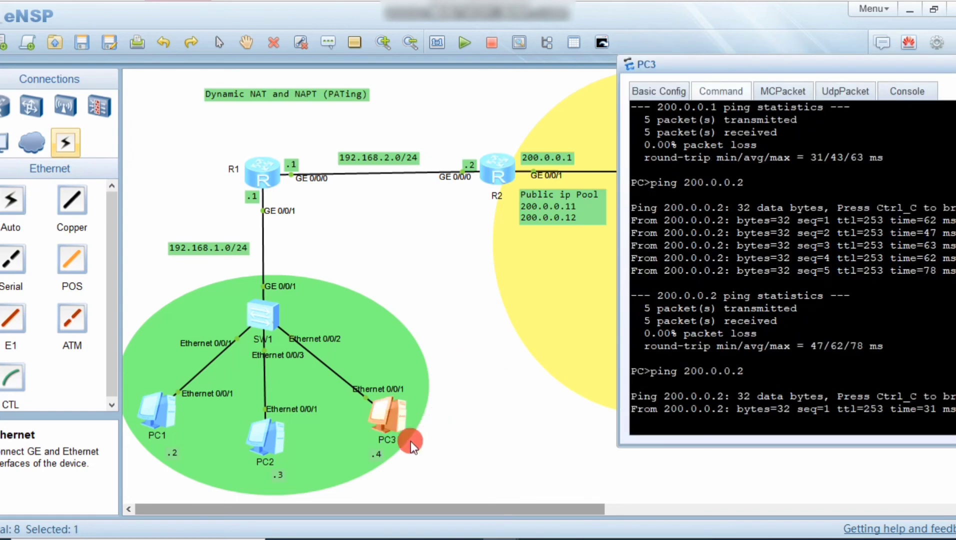
double_click(259, 428)
key("Up")
key("Return")
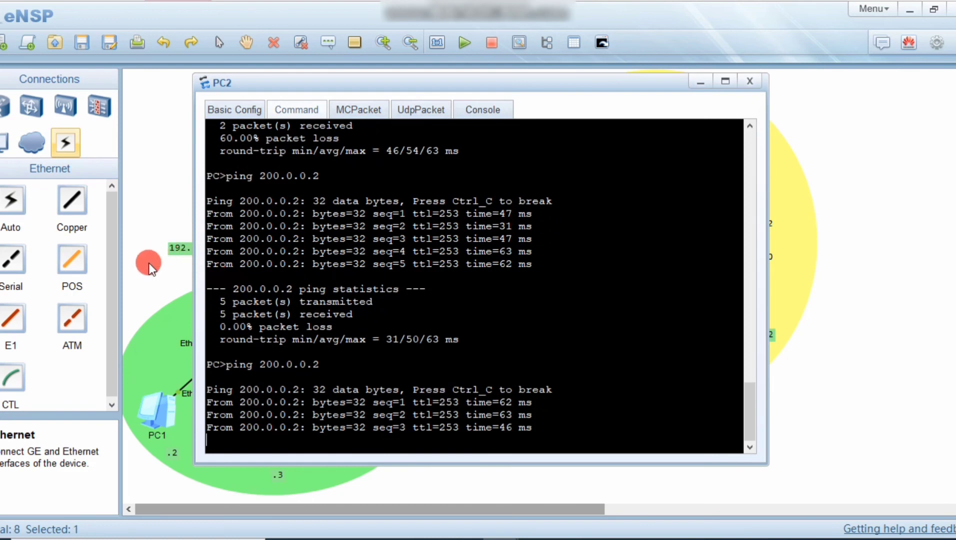
Rerun the ping to 200.0.0.2 from PC1, then bring up R2's console.
left_click(148, 266)
double_click(159, 408)
key("Up")
key("Return")
left_click(300, 236)
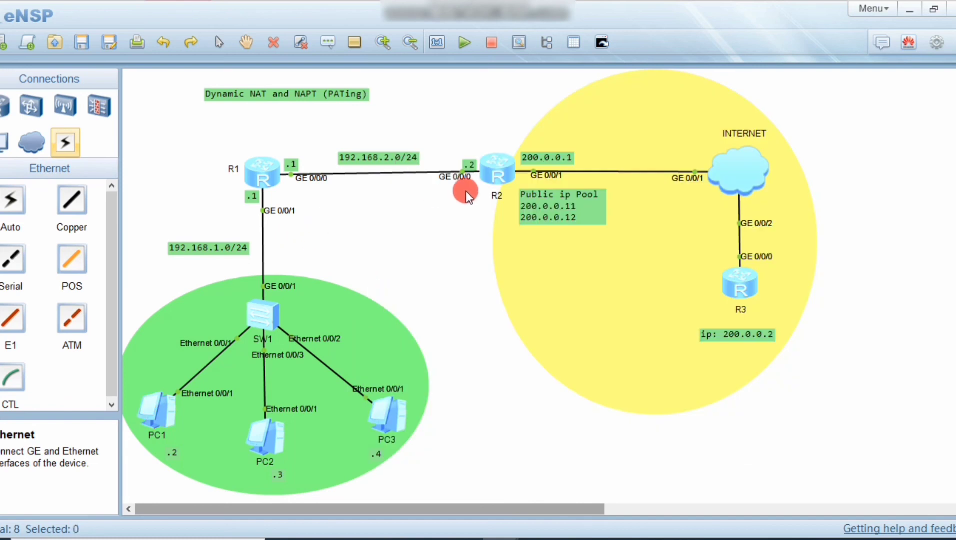
double_click(511, 166)
Run 'dis nat session all' on R2 to list the NAT sessions.
left_click(653, 413)
type("dis nat session all")
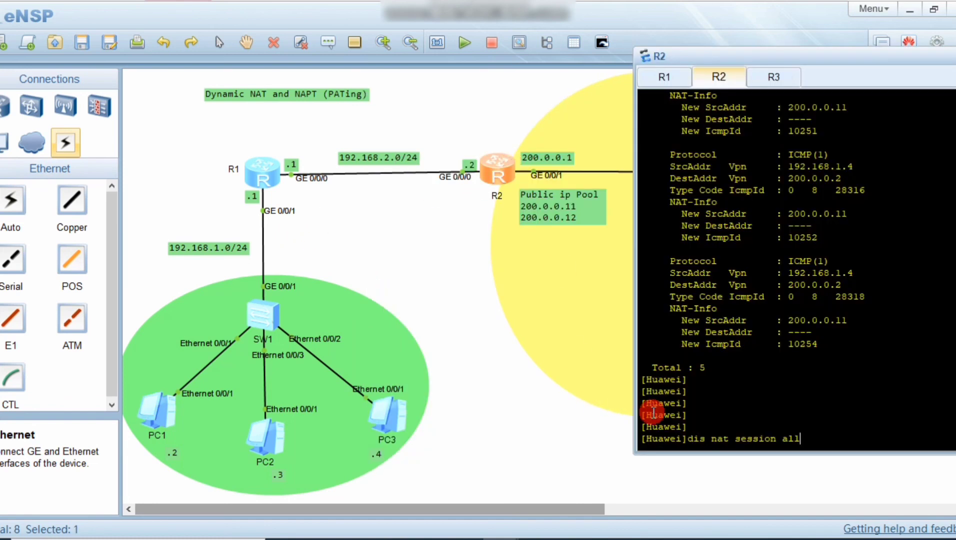
key("Return")
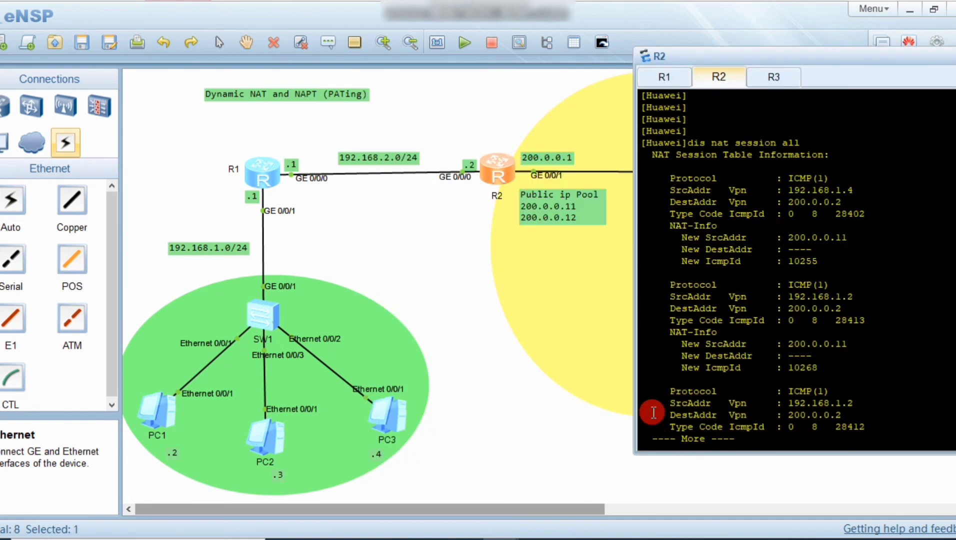
key("Return")
key("Return")
key("Return")
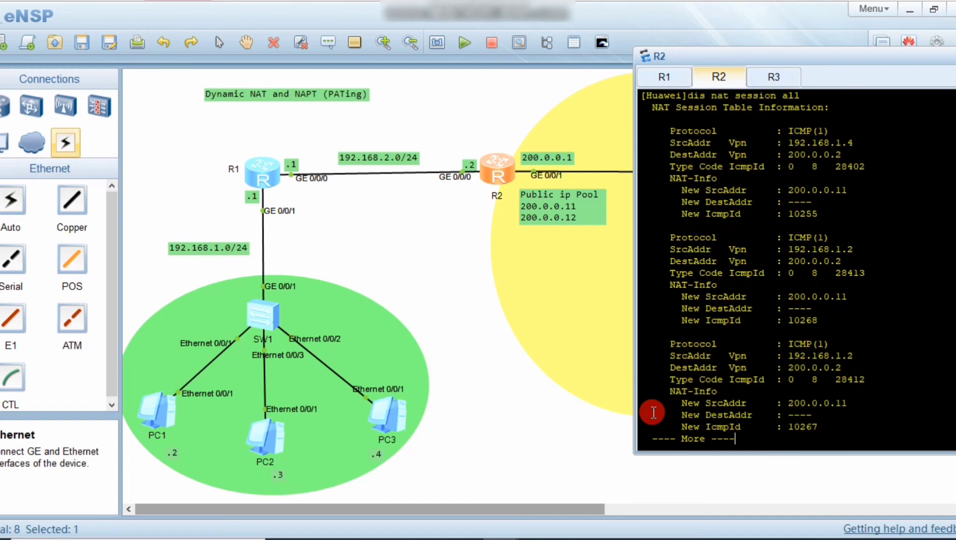
Highlight 192.168.1.4 translated to 200.0.0.11 with ICMP ID 10255, then 192.168.1.2's entry.
left_click_drag(824, 144, 859, 143)
left_click_drag(774, 144, 775, 146)
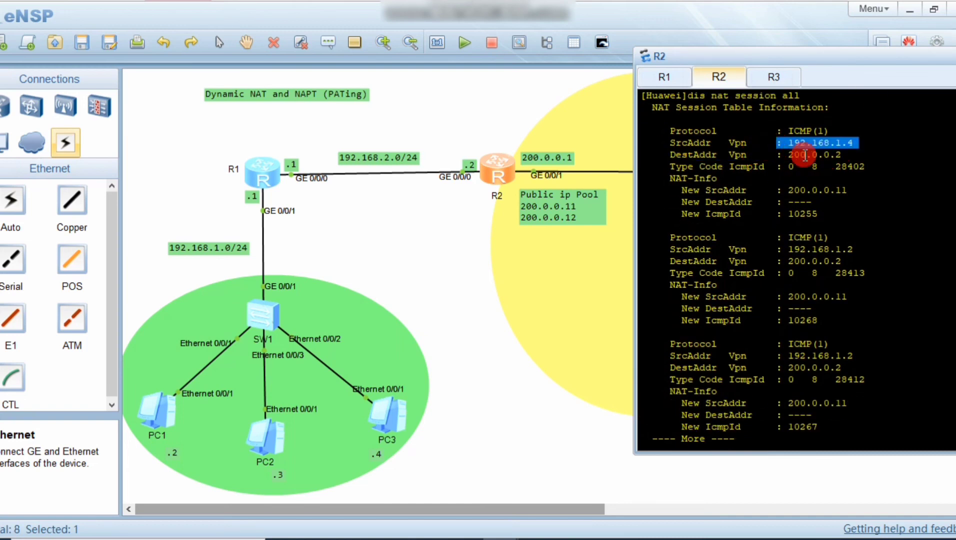
left_click_drag(852, 155, 751, 154)
left_click_drag(859, 191, 775, 190)
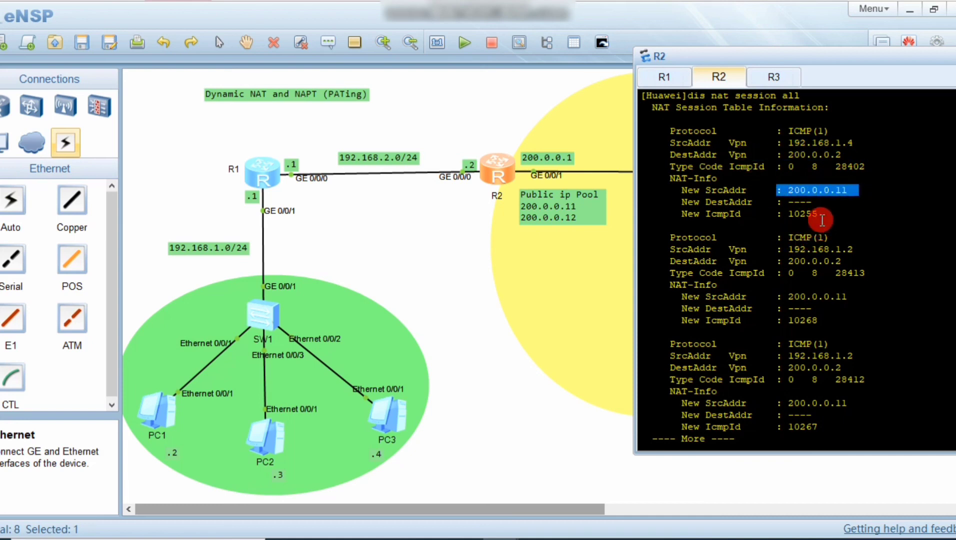
left_click_drag(823, 214, 770, 214)
left_click_drag(837, 272, 801, 250)
left_click(790, 250)
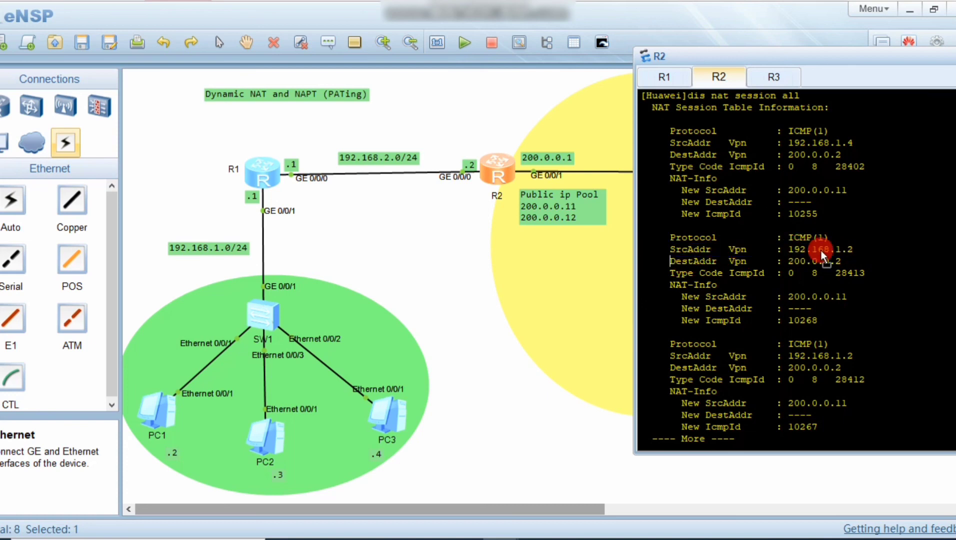
left_click_drag(884, 253, 789, 249)
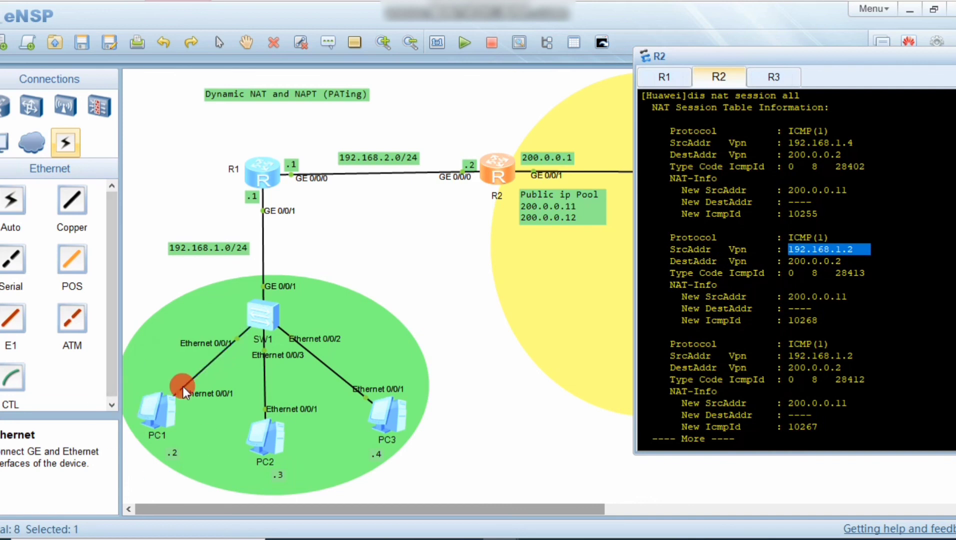
left_click_drag(844, 262, 763, 263)
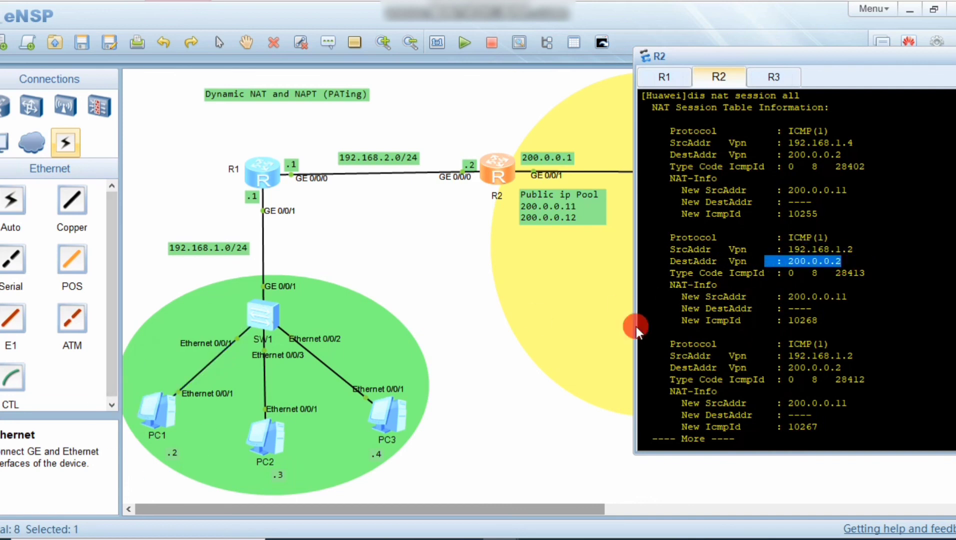
Compare the translated ICMP IDs 10268 and 10255 in R2's session table.
left_click(612, 313)
double_click(499, 179)
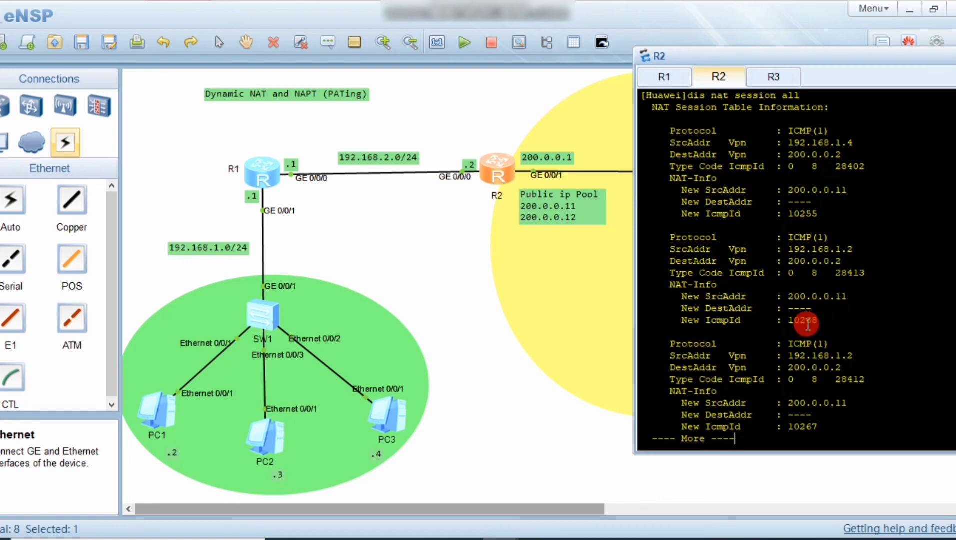
left_click_drag(783, 320, 835, 322)
left_click(806, 319)
left_click_drag(788, 214, 818, 214)
left_click(802, 320)
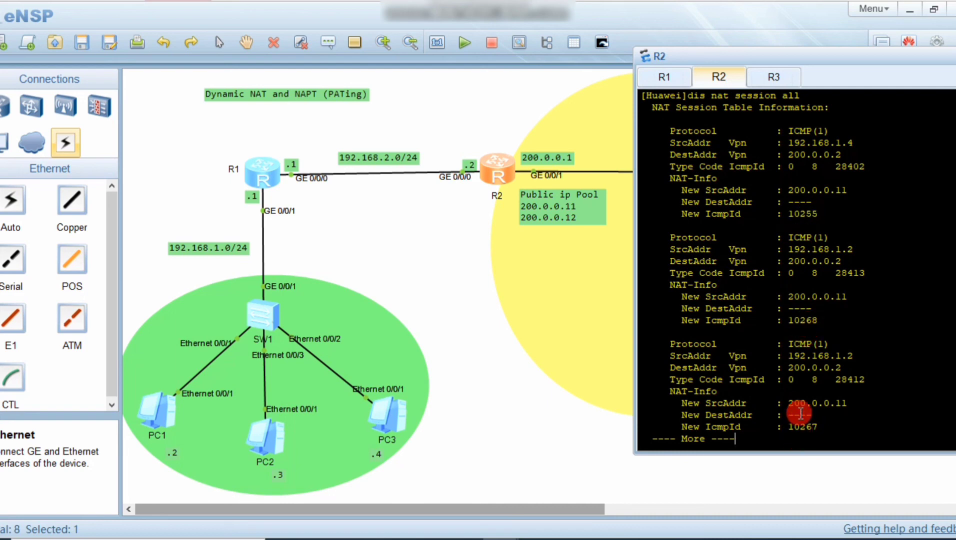
Page R2's NAT sessions to Total : 10, confirming 192.168.1.3 also maps to 200.0.0.11.
key("Return")
key("Return")
key("Return")
key("Return")
key("Return")
key("Return")
key("Return")
key("Return")
key("Return")
key("Return")
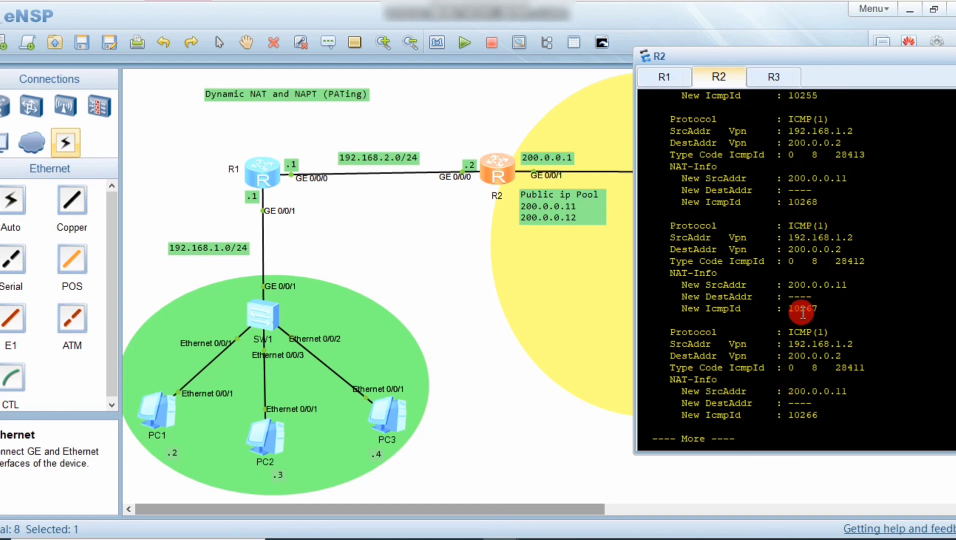
key("Return")
key("Return")
key("Return")
key("Return")
key("Return")
key("Return")
key("Return")
key("Return")
key("Return")
key("Return")
key("Return")
key("Return")
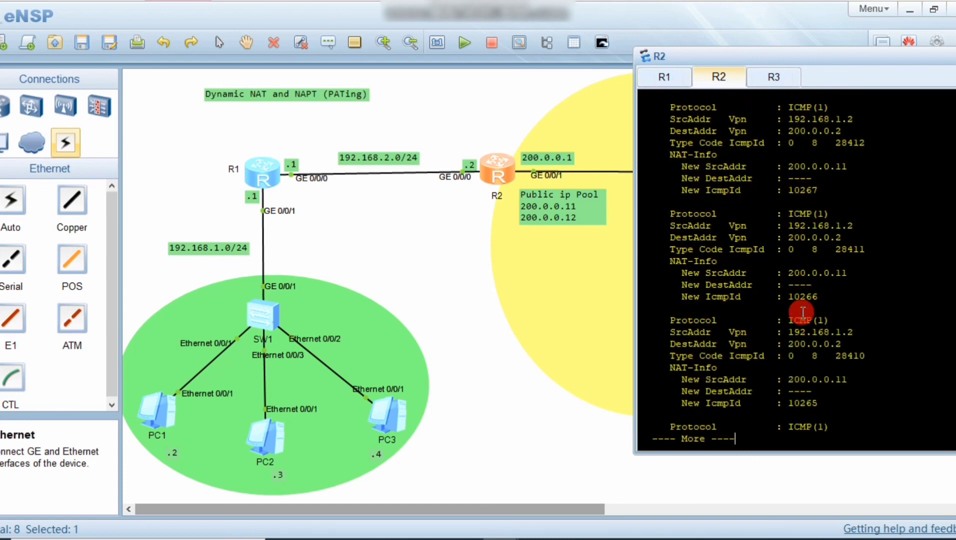
left_click_drag(852, 355, 723, 358)
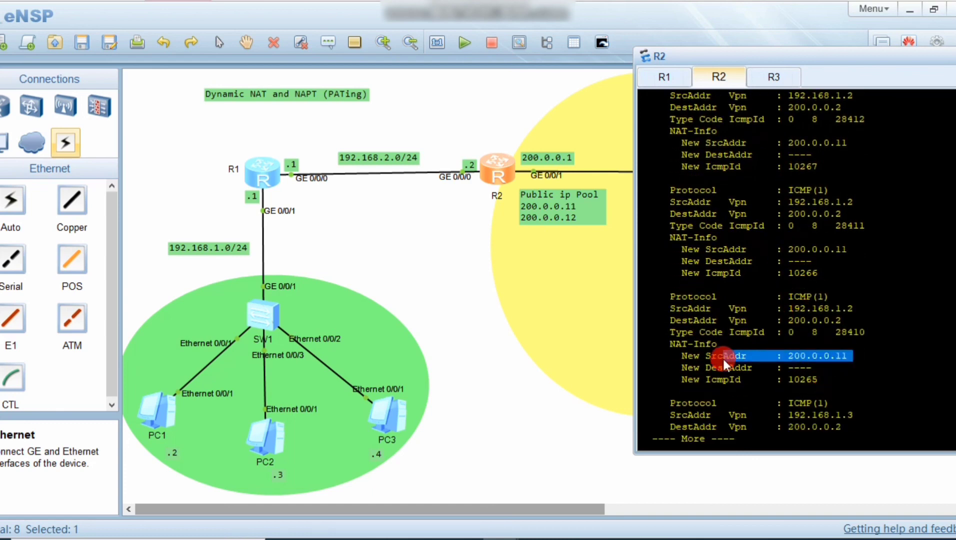
key("Return")
key("Return")
key("Return")
key("Return")
key("Return")
key("Return")
key("Return")
key("Return")
key("Return")
key("Return")
key("Return")
key("Return")
key("Return")
key("Return")
key("Return")
key("Return")
key("Return")
key("Return")
key("Return")
key("Return")
key("Return")
key("Return")
key("Return")
key("Return")
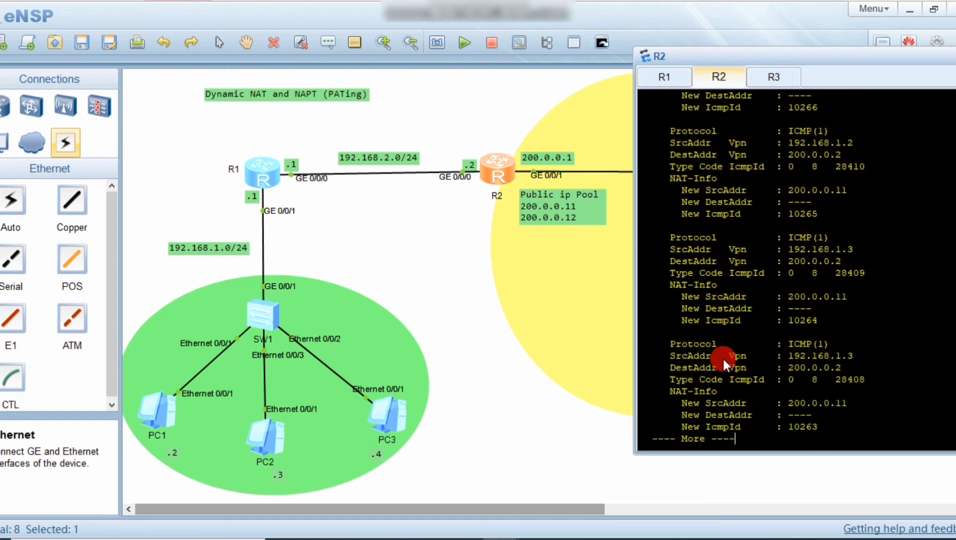
key("Return")
key("Return")
key("Return")
key("Return")
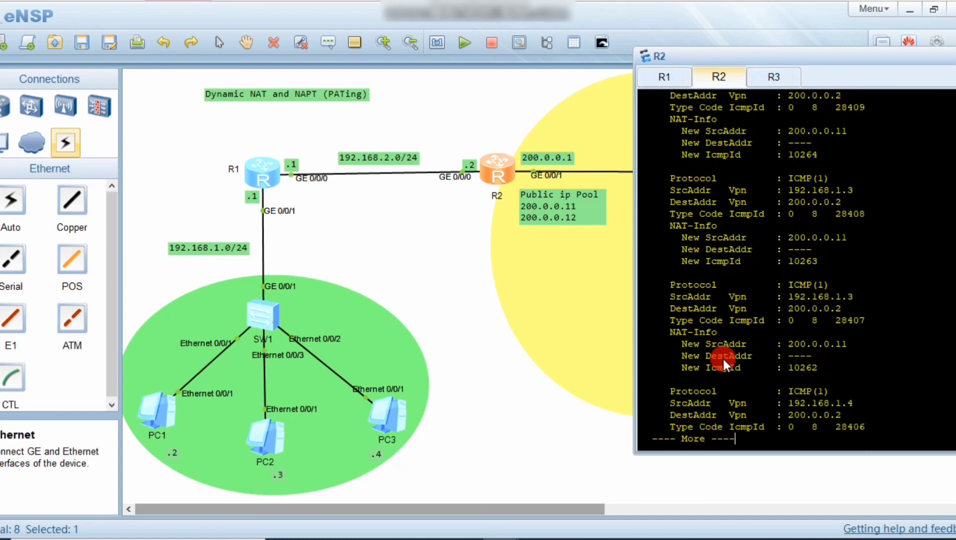
left_click_drag(860, 344, 748, 344)
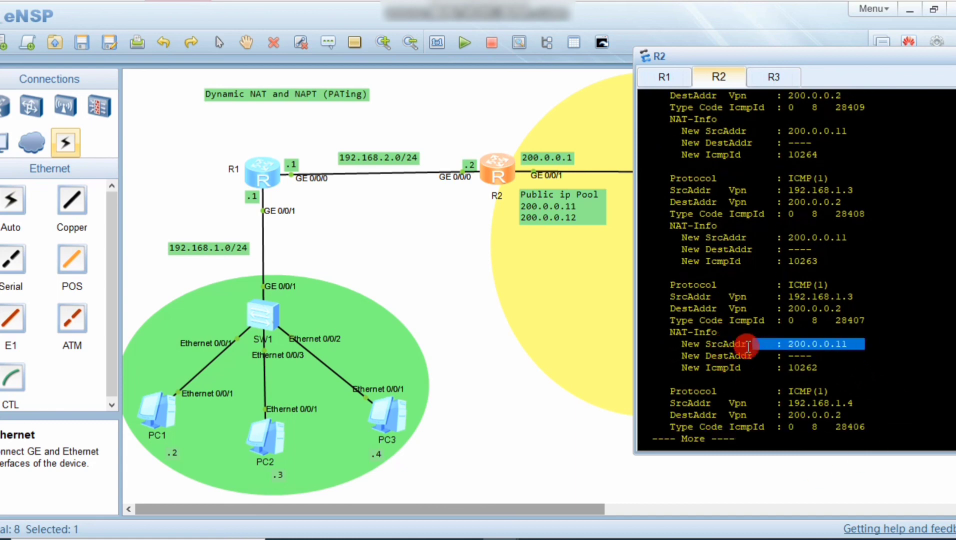
key("Return")
key("Return")
key("Return")
key("Return")
key("Return")
key("Return")
key("Return")
key("Return")
key("Return")
key("Return")
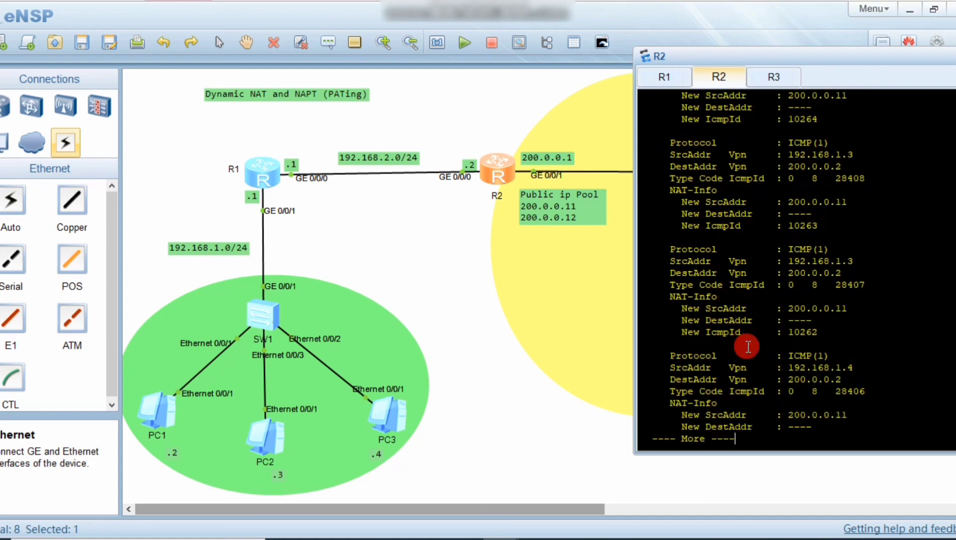
key("Return")
key("Return")
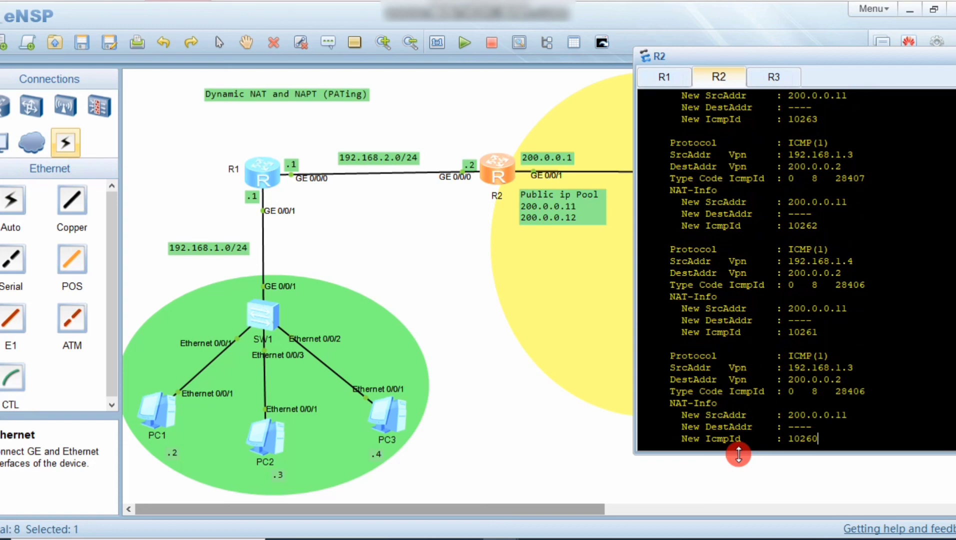
key("Return")
key("Return")
key("Return")
key("Return")
key("Return")
key("Return")
key("Return")
key("Return")
key("Return")
key("Return")
key("Return")
key("Return")
key("Return")
key("Return")
key("Return")
key("Return")
key("Return")
key("Return")
key("Return")
key("Return")
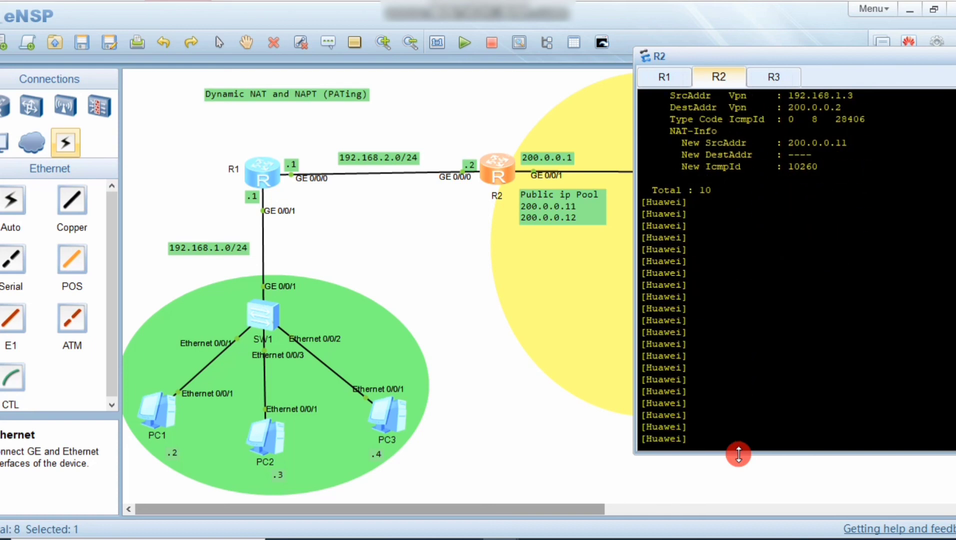